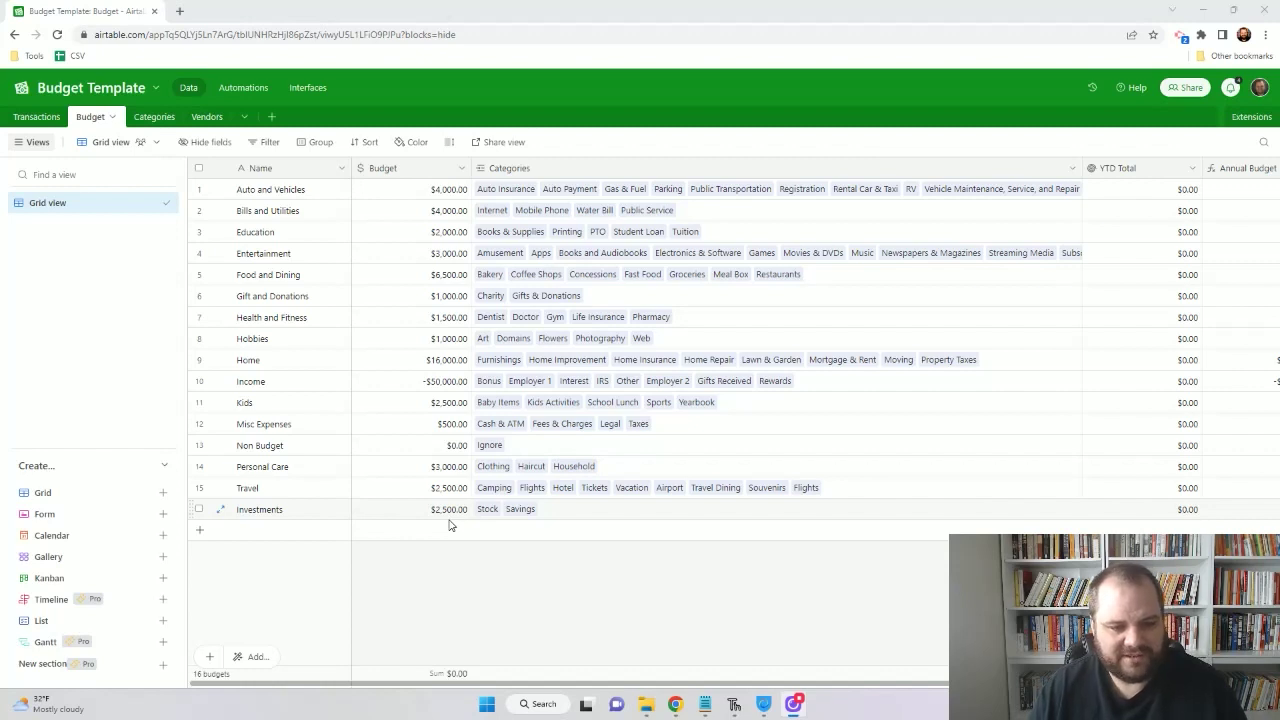
click(446, 384)
text(-60)
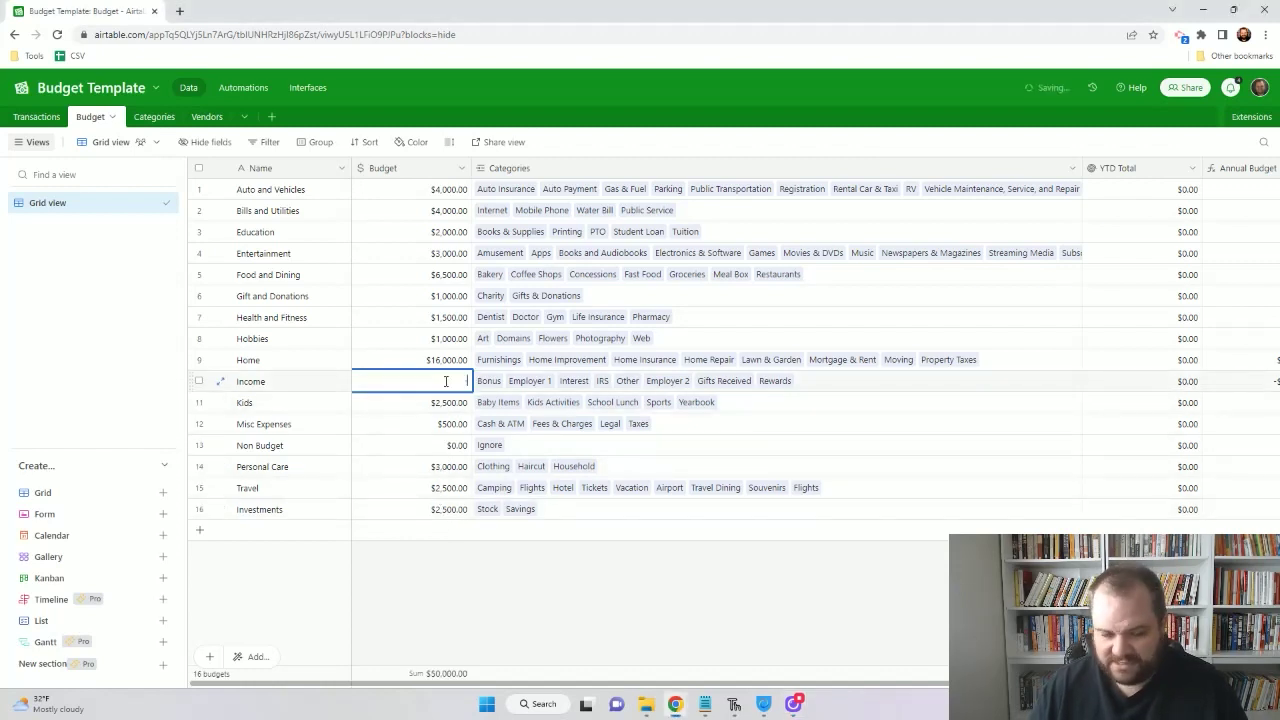
text(000)
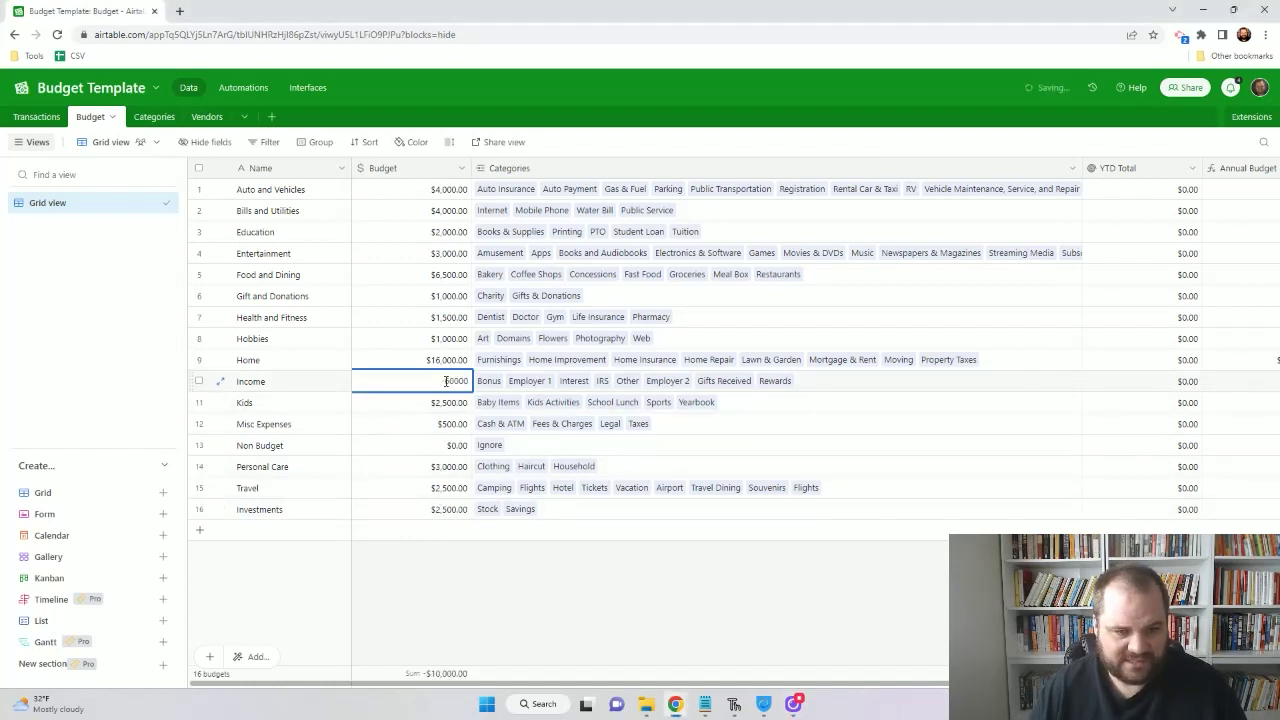
key(Return)
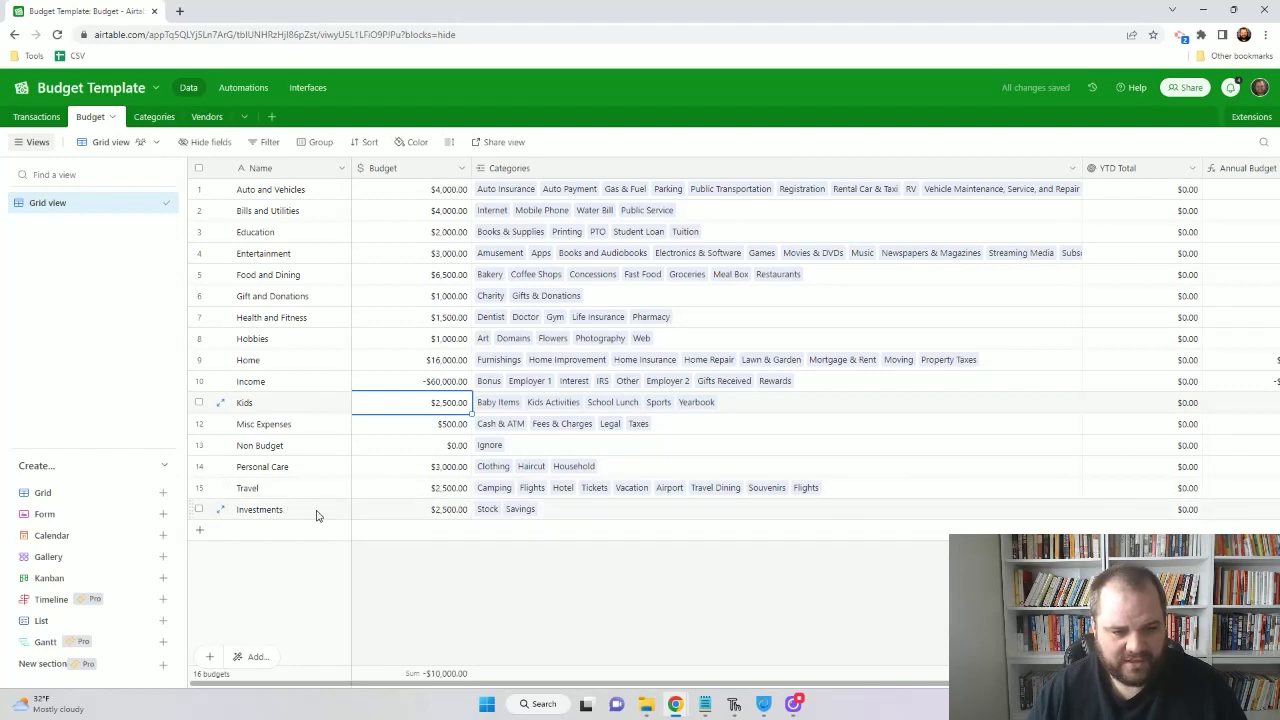
click(450, 387)
text(-50000)
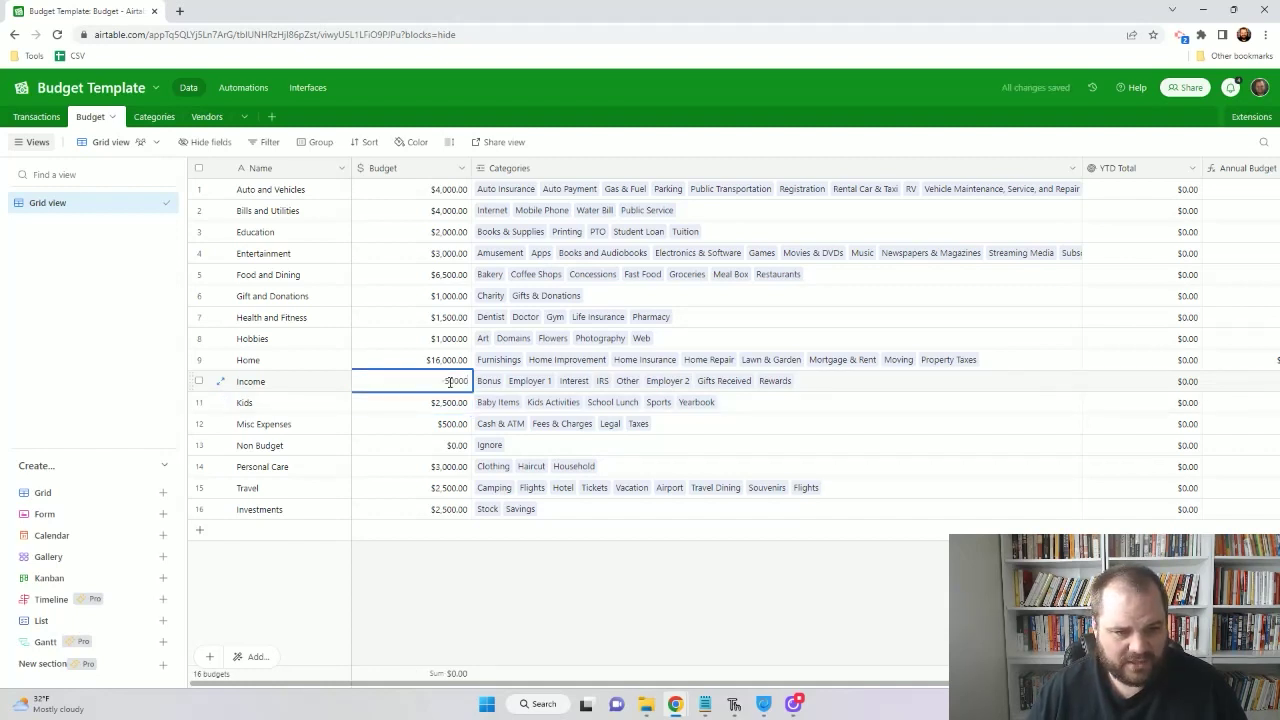
key(Return)
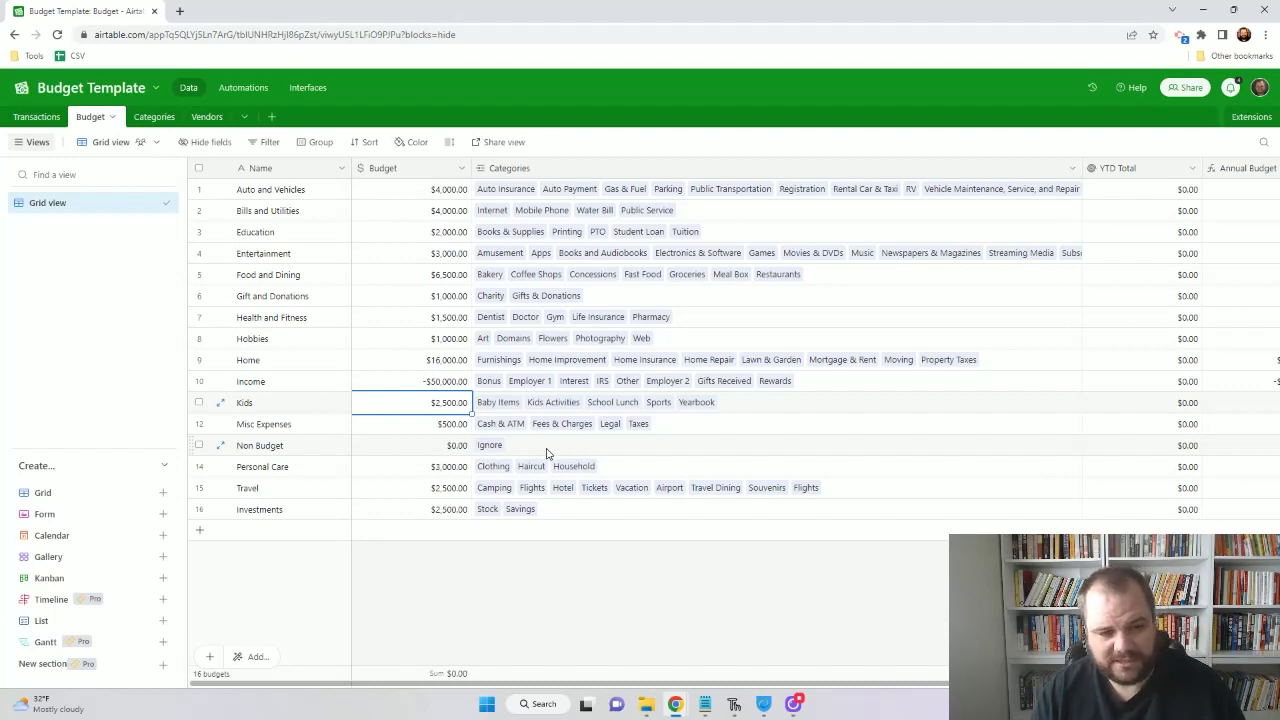
click(464, 169)
click(430, 203)
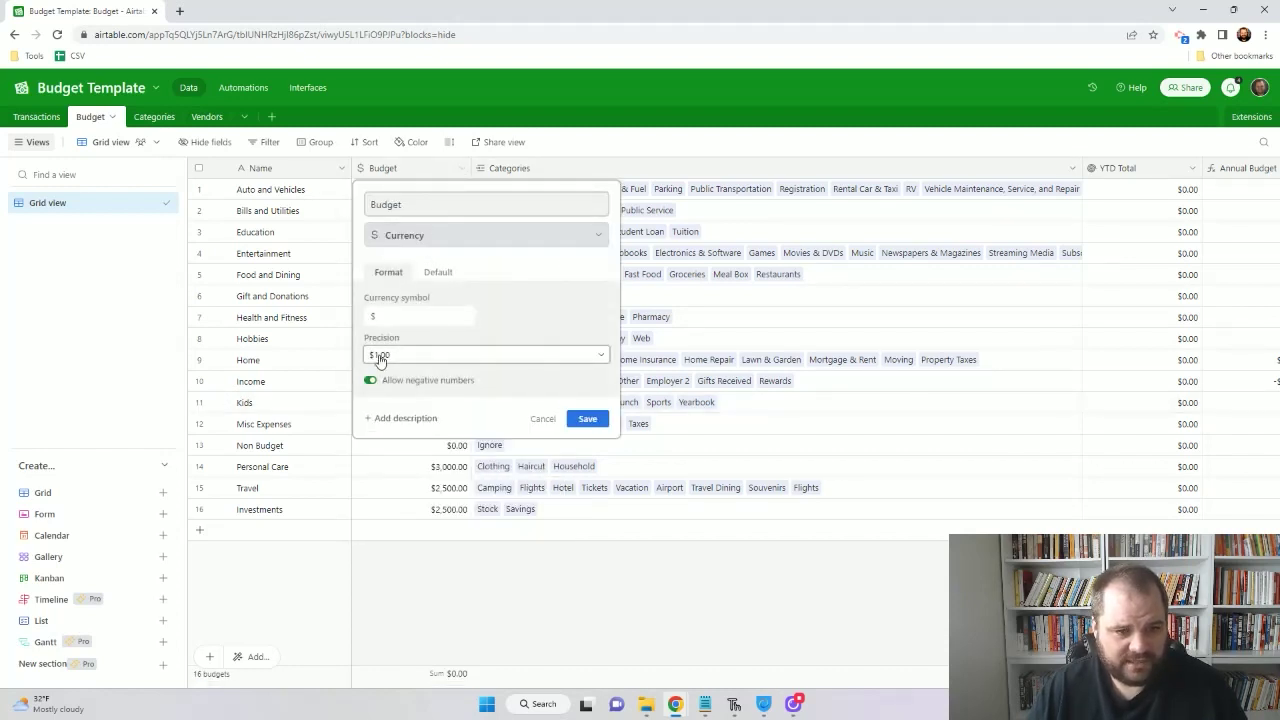
click(588, 420)
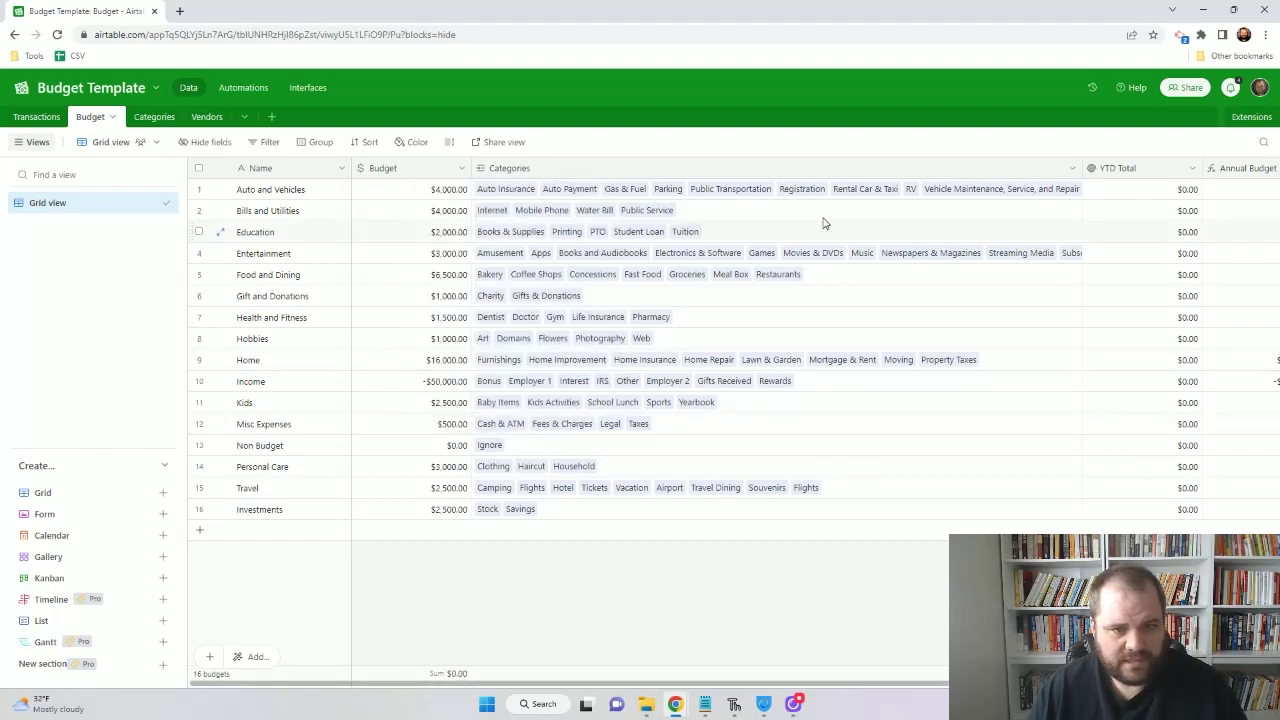
click(1074, 170)
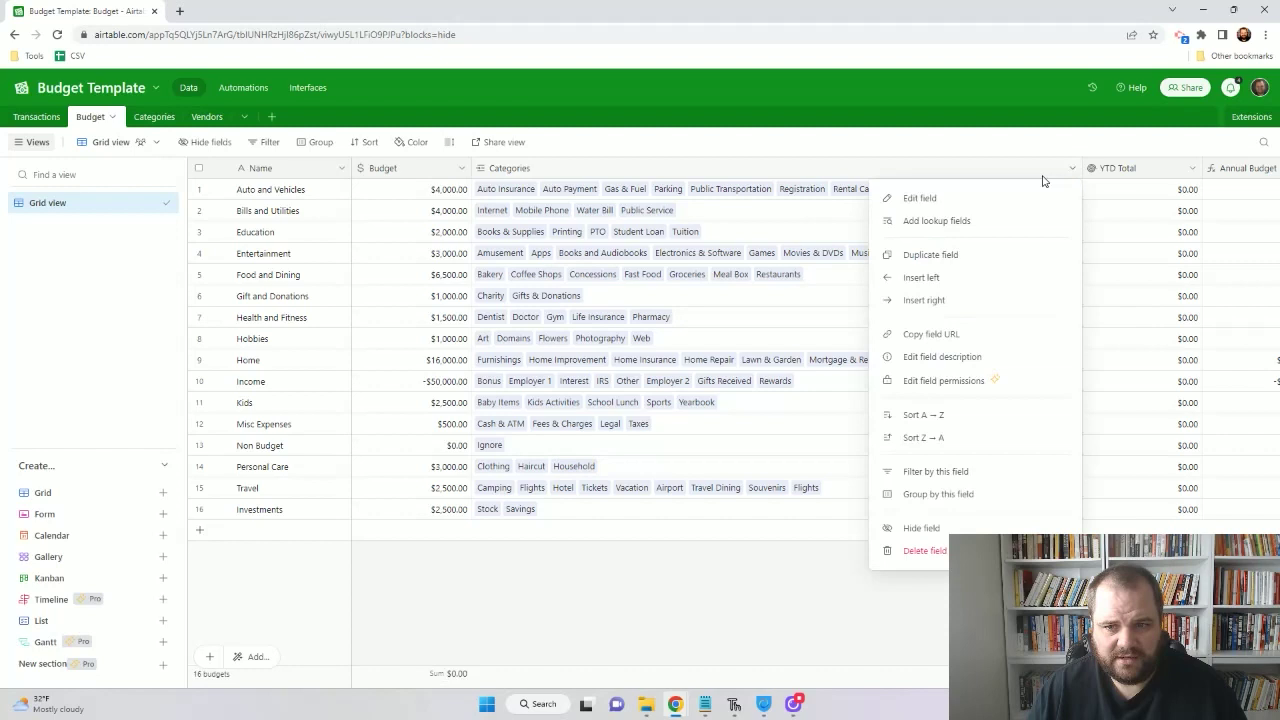
click(971, 201)
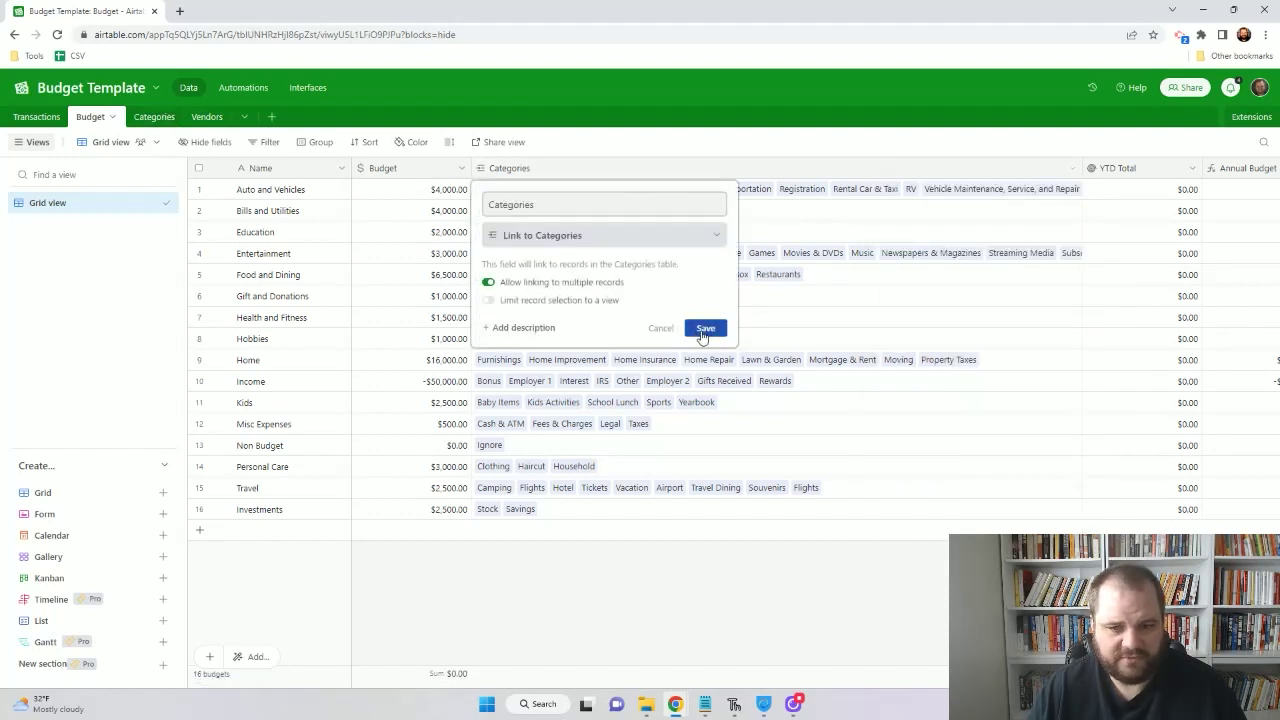
click(705, 329)
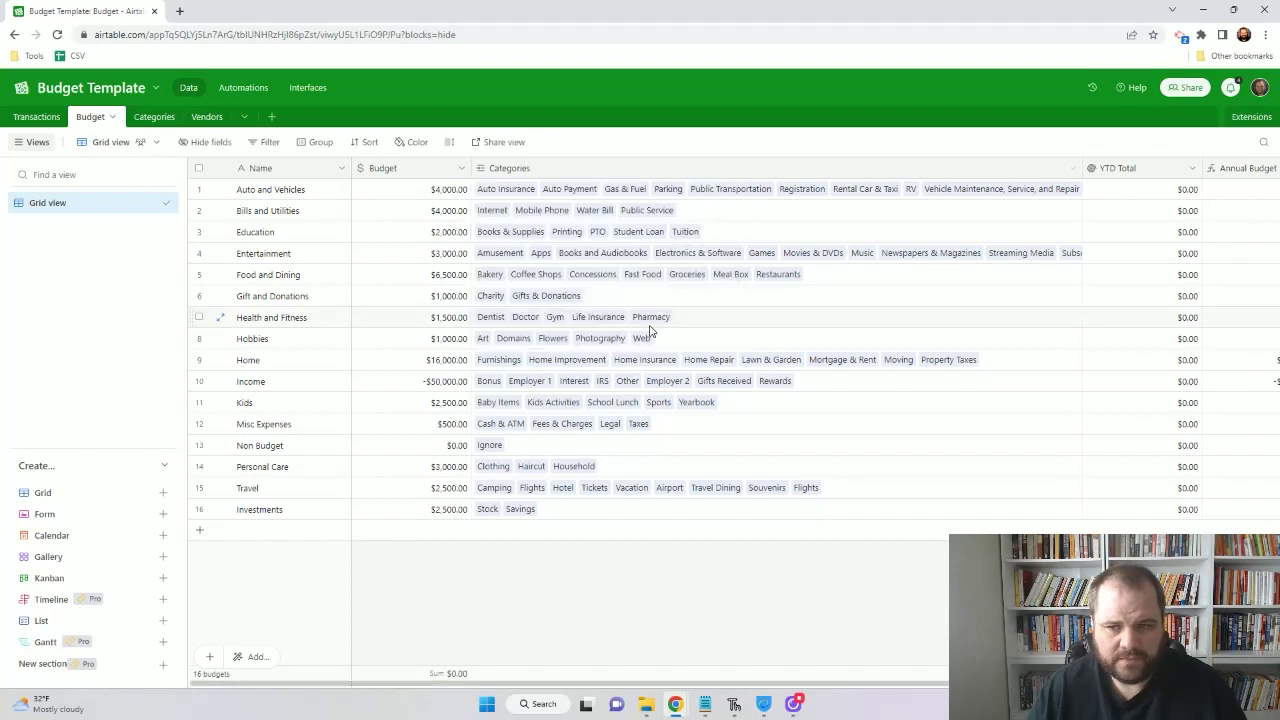
drag(831, 686, 1045, 686)
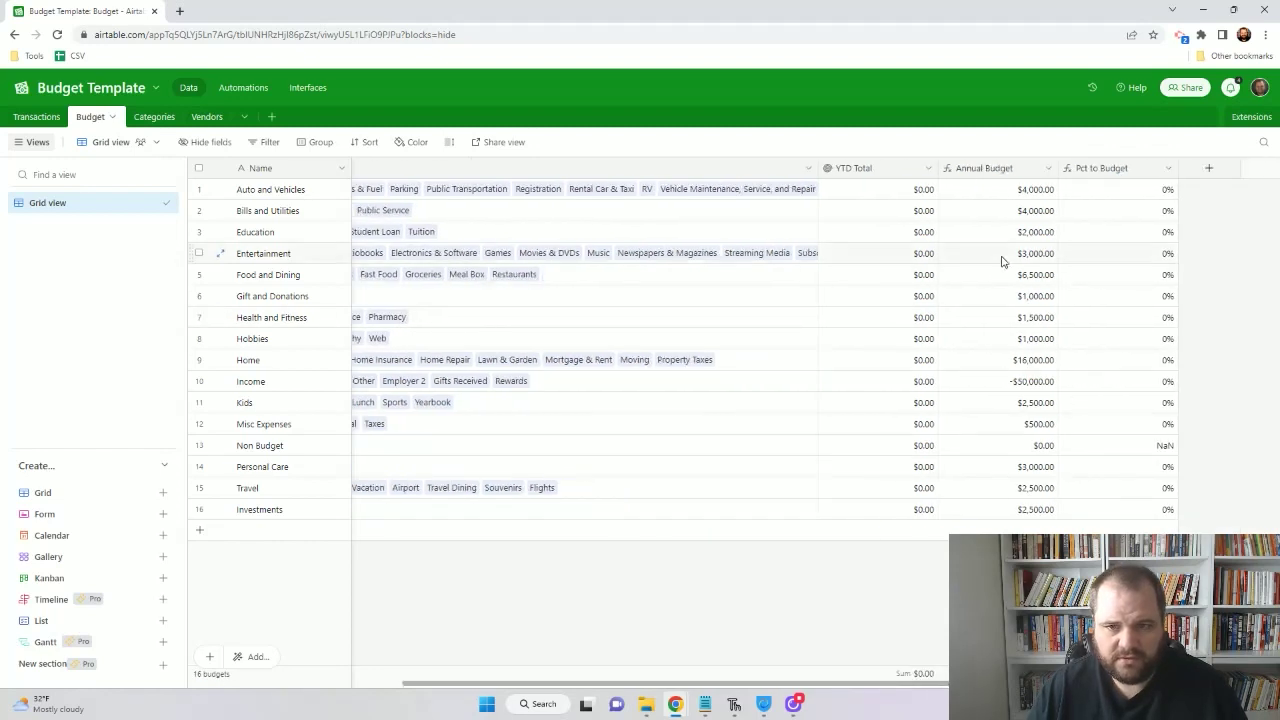
click(927, 172)
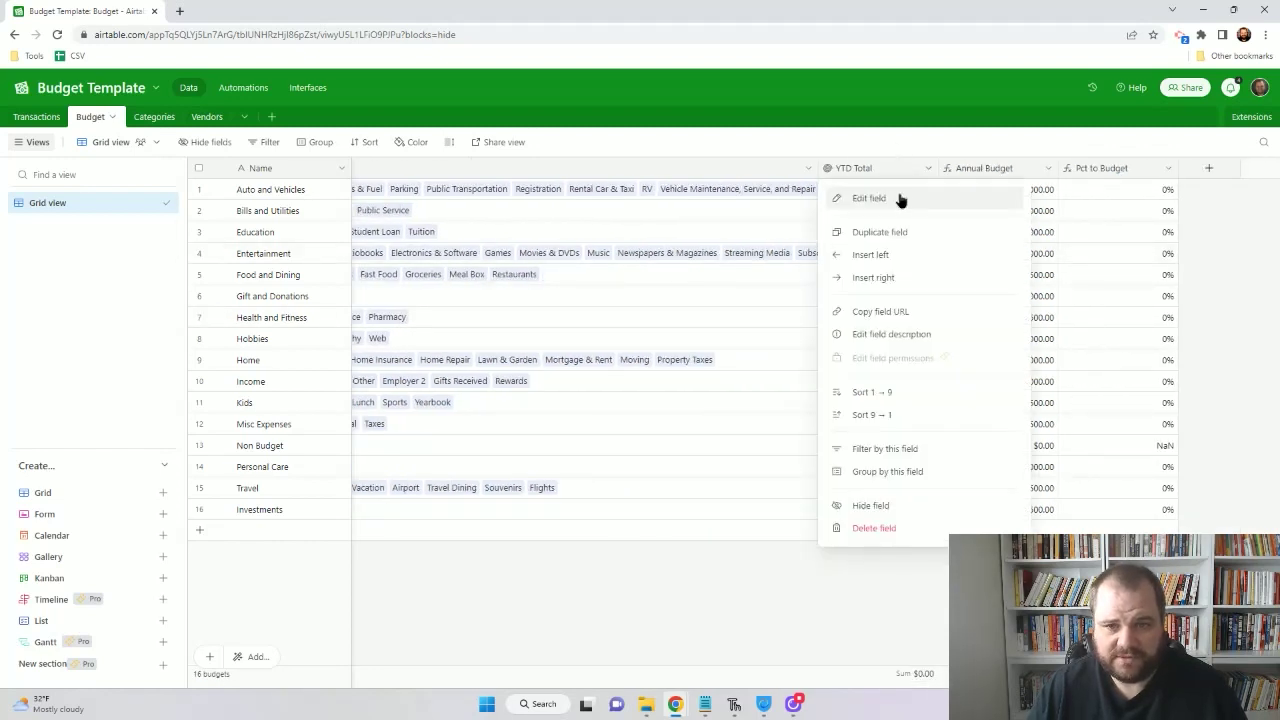
click(903, 199)
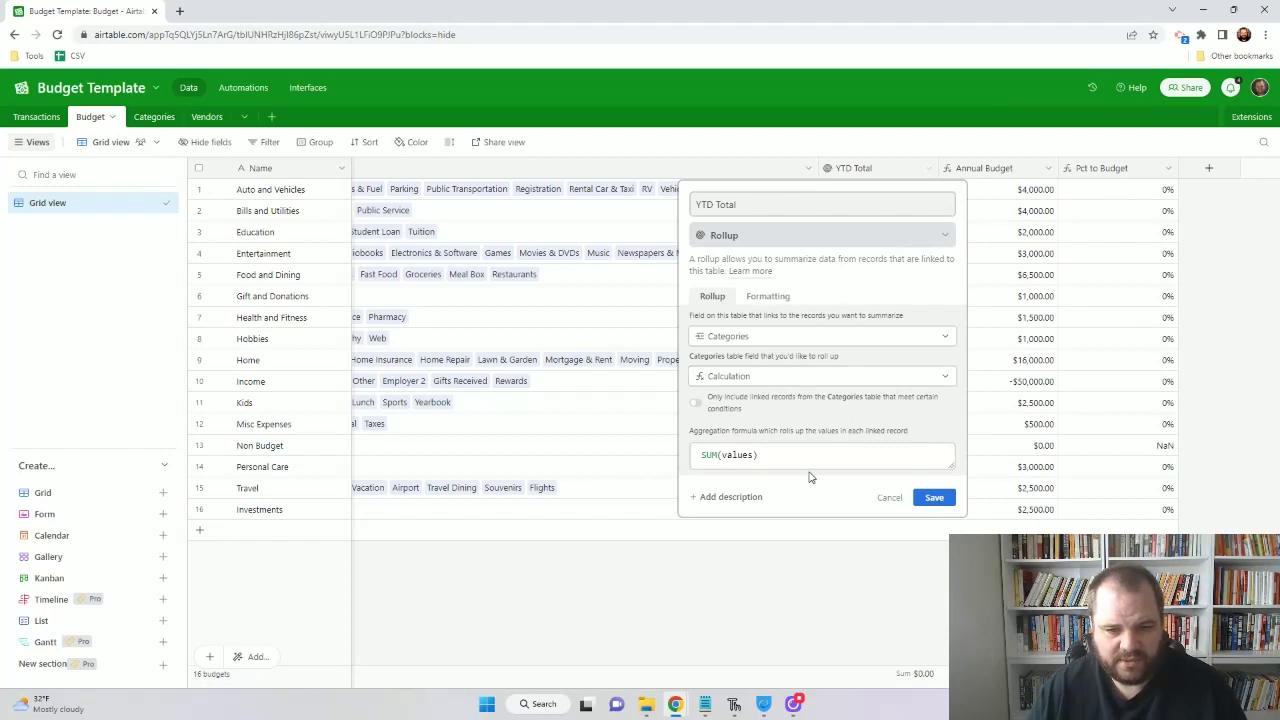
click(889, 499)
click(1046, 172)
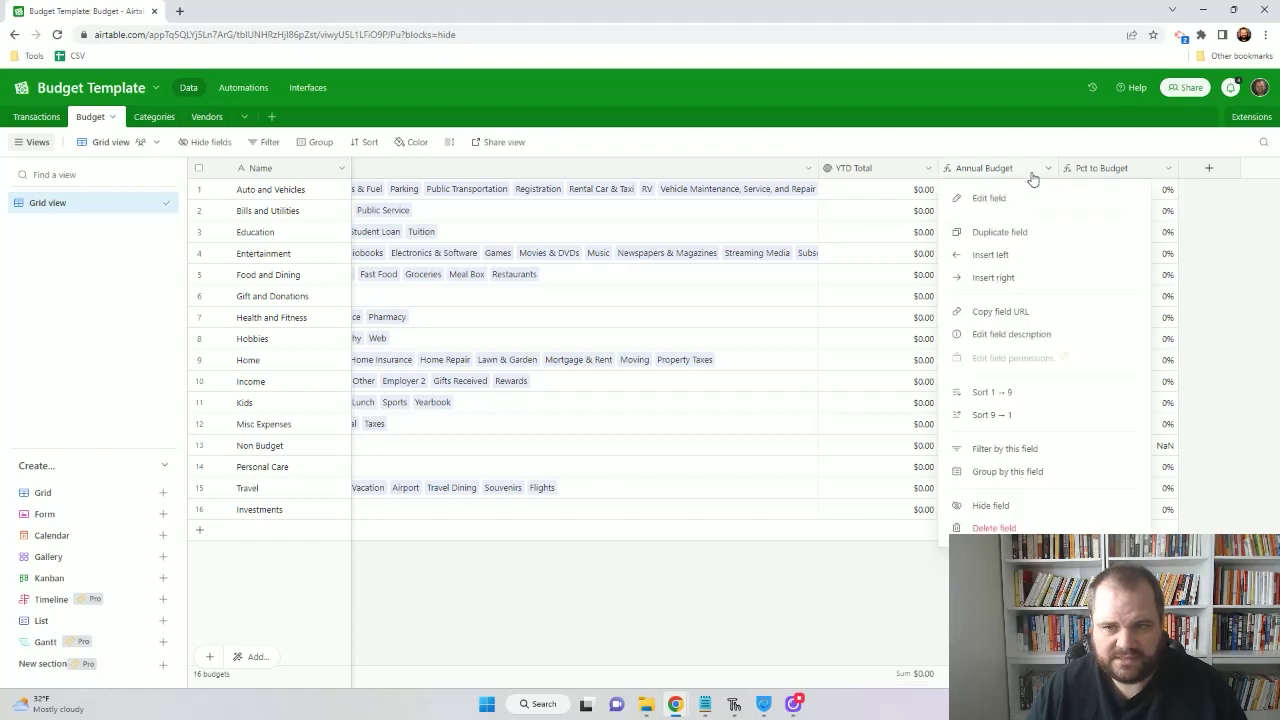
click(985, 200)
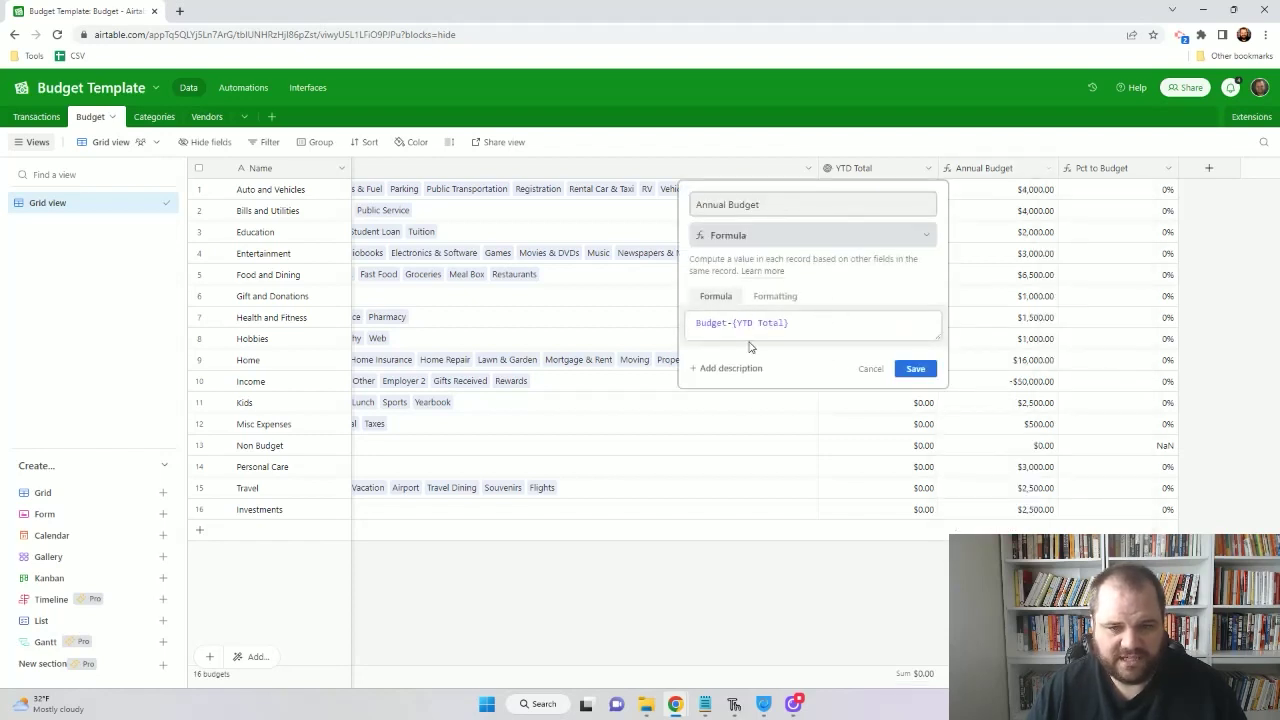
click(870, 369)
scroll(870, 684, left, 5)
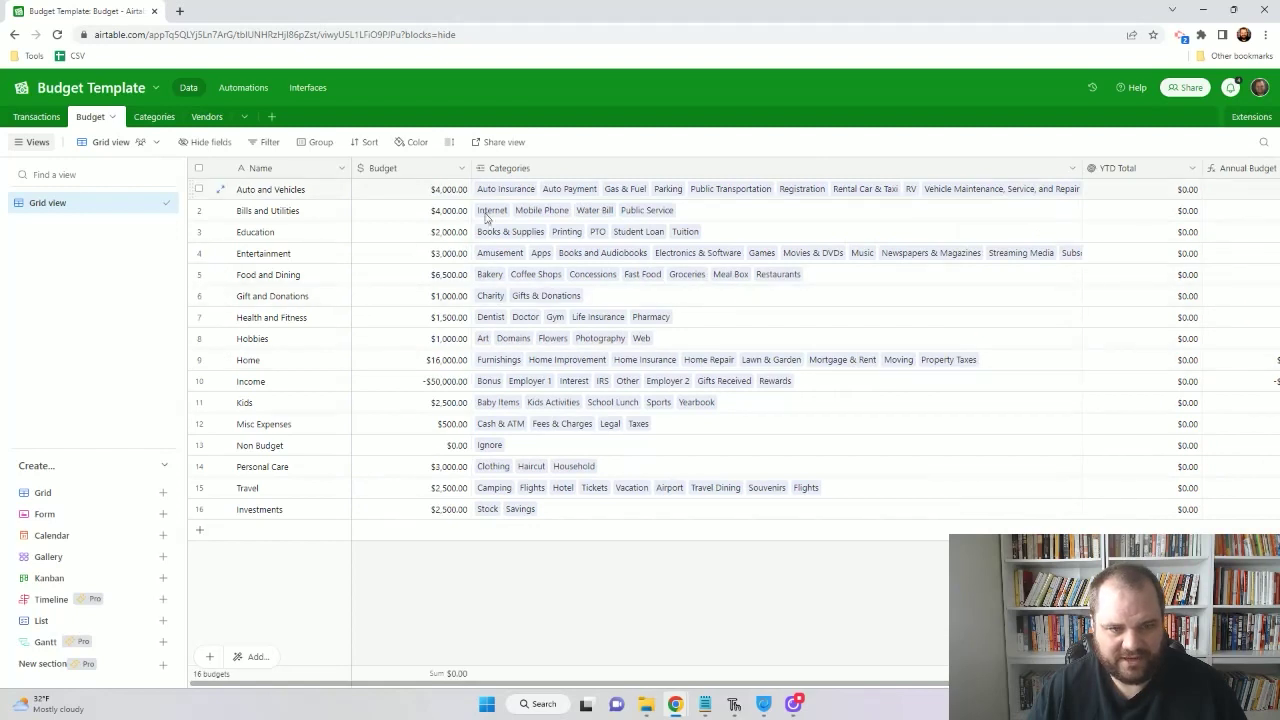
scroll(700, 350, right, 5)
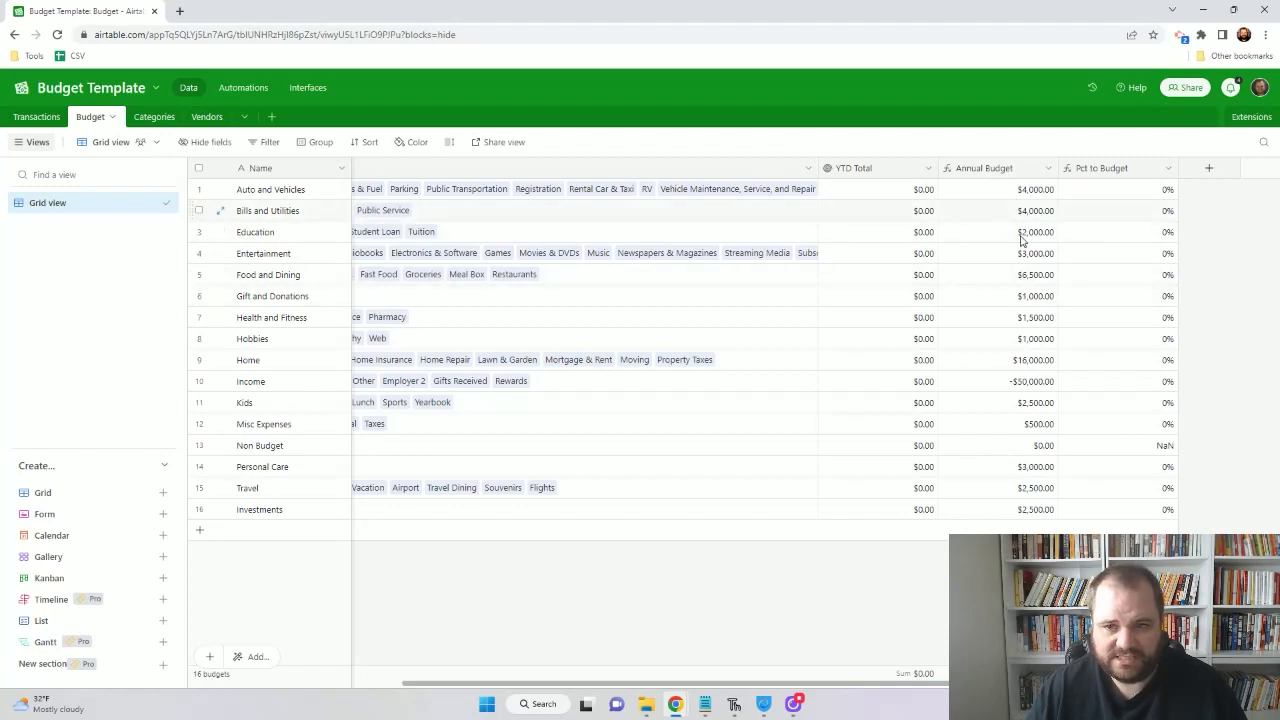
click(1169, 172)
click(1168, 170)
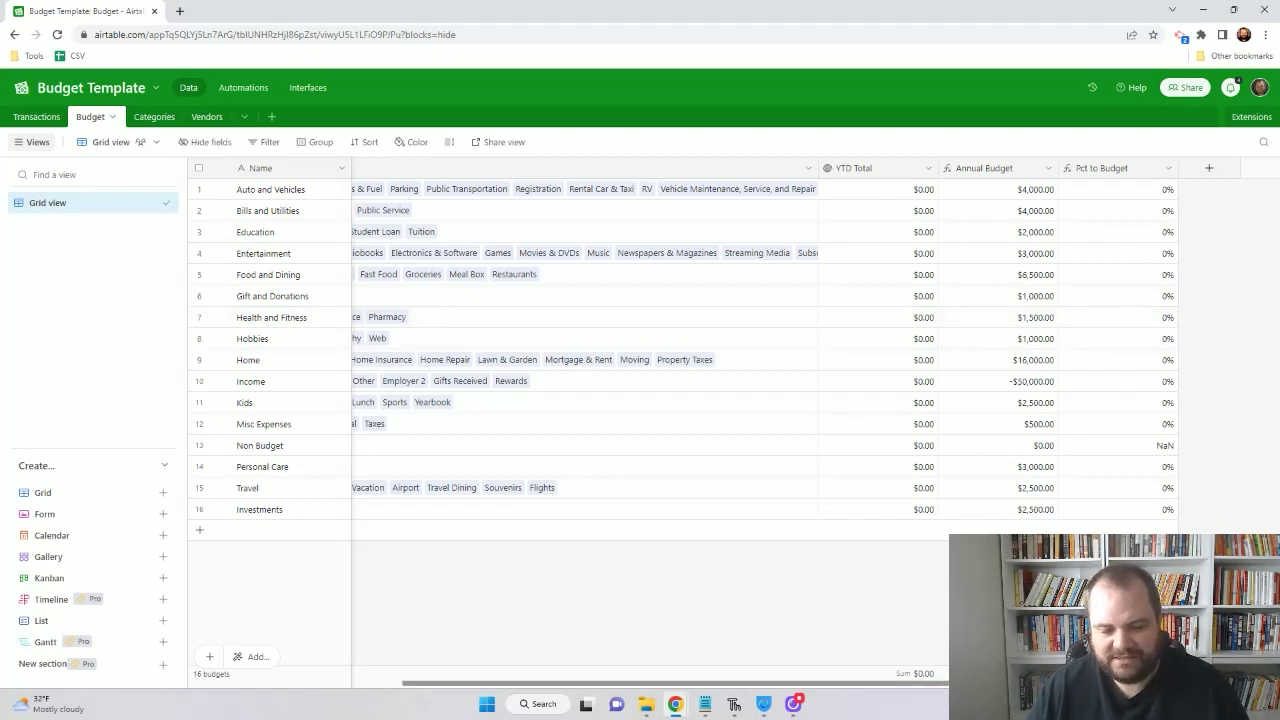
scroll(804, 424, left, 1)
scroll(804, 424, right, 1)
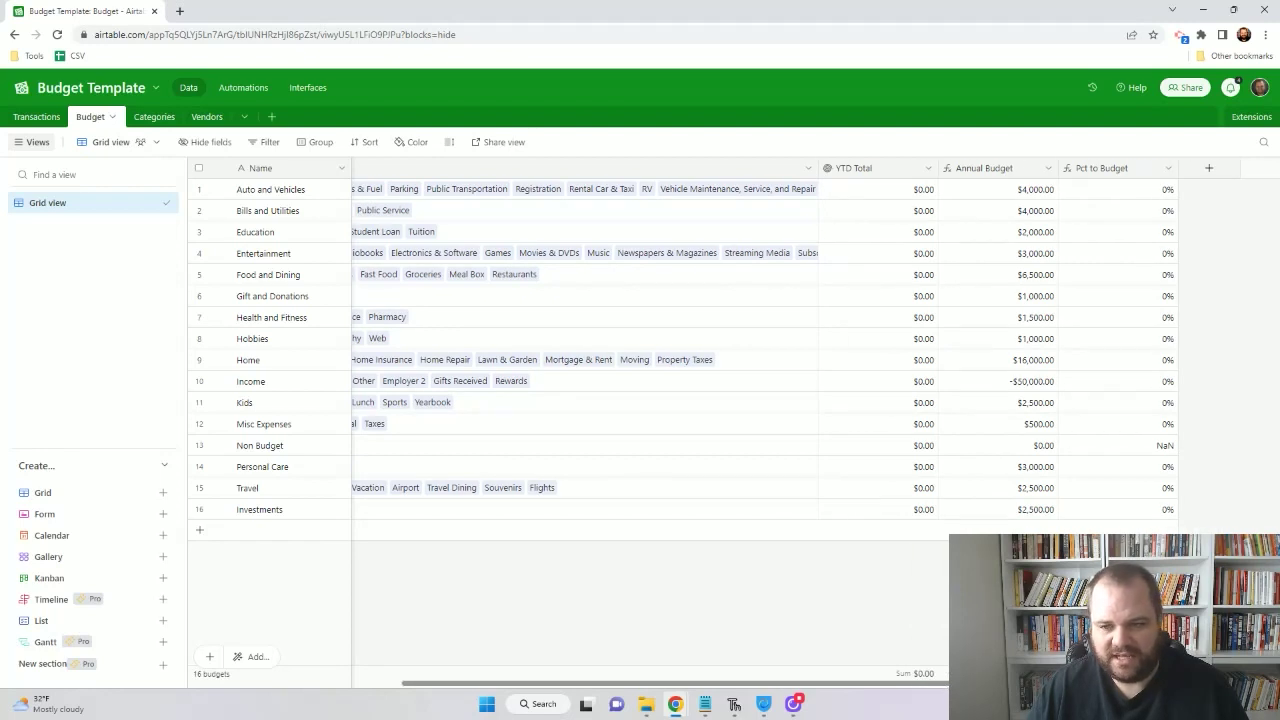
scroll(650, 350, left, 5)
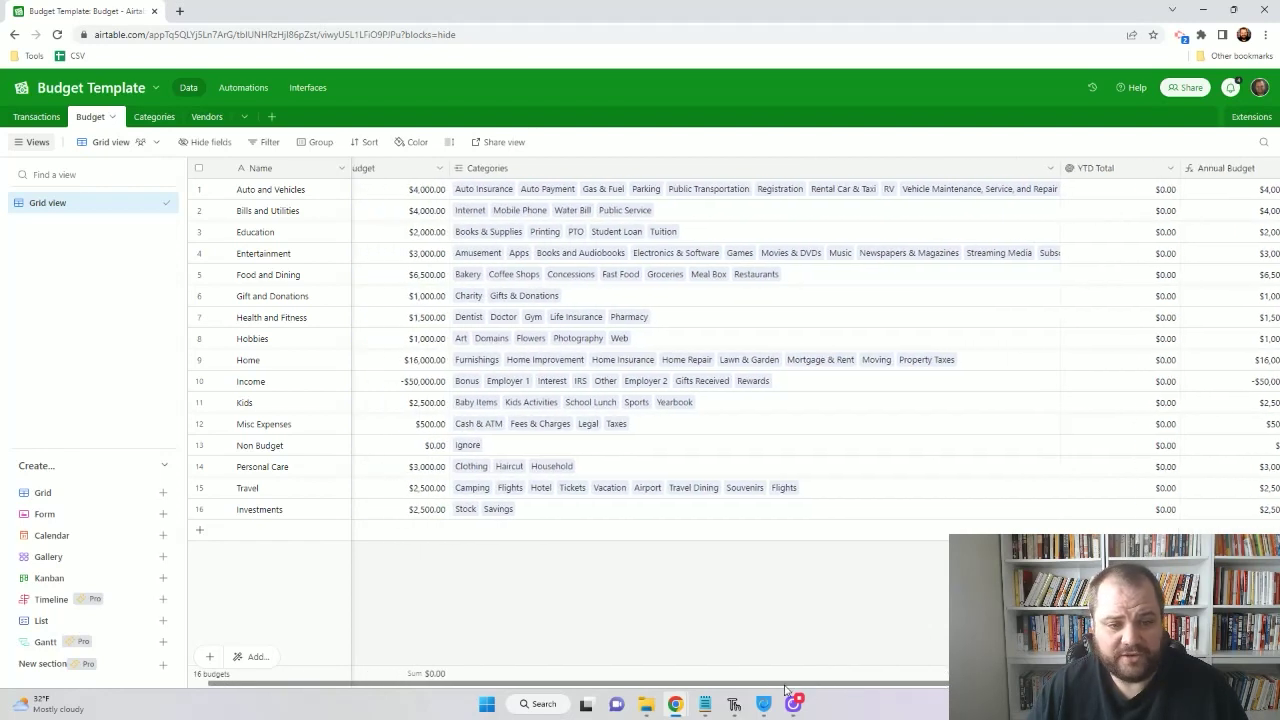
Open the Categories table and scroll through its 88 categories with budgets and rollup totals.
click(145, 118)
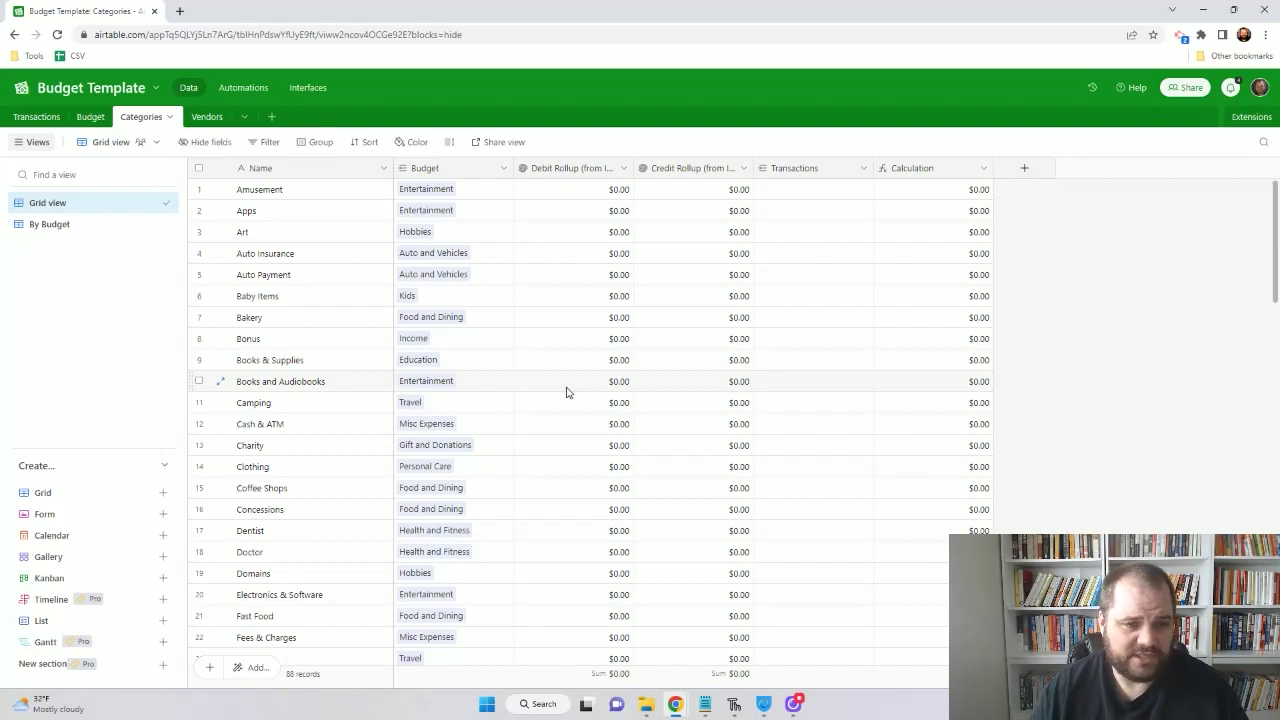
scroll(334, 370, down, 5)
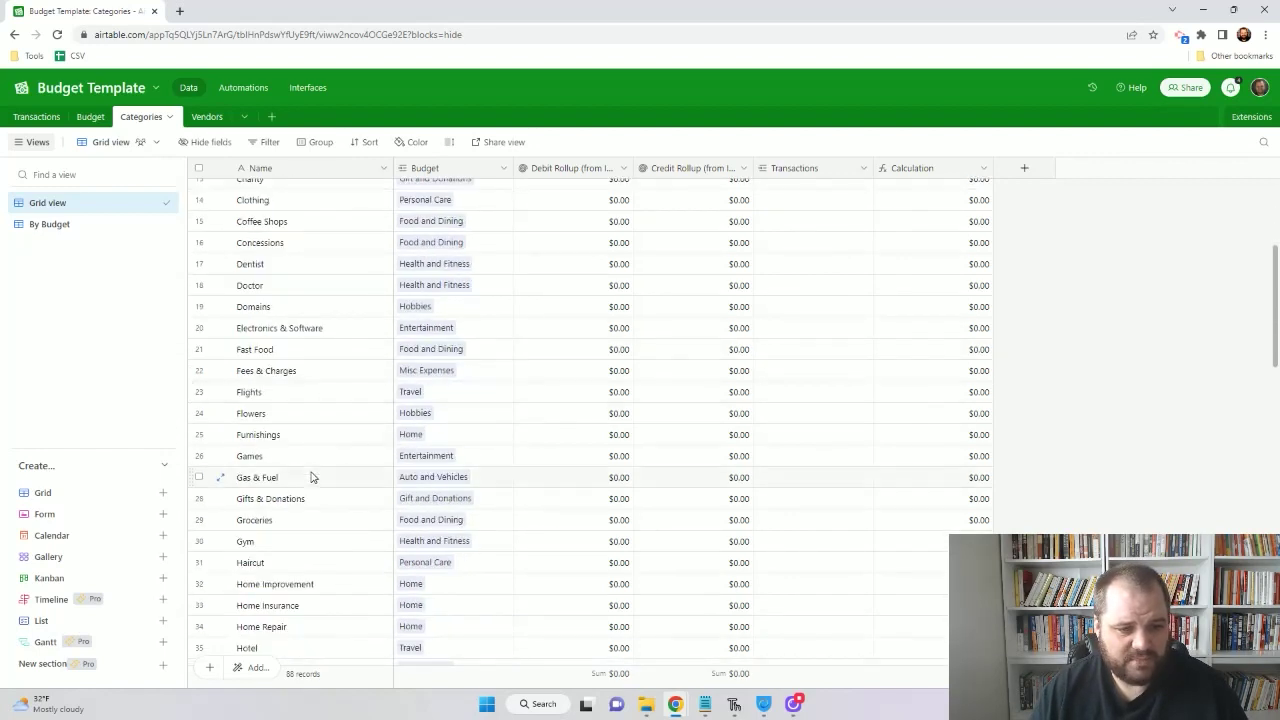
scroll(311, 477, down, 2)
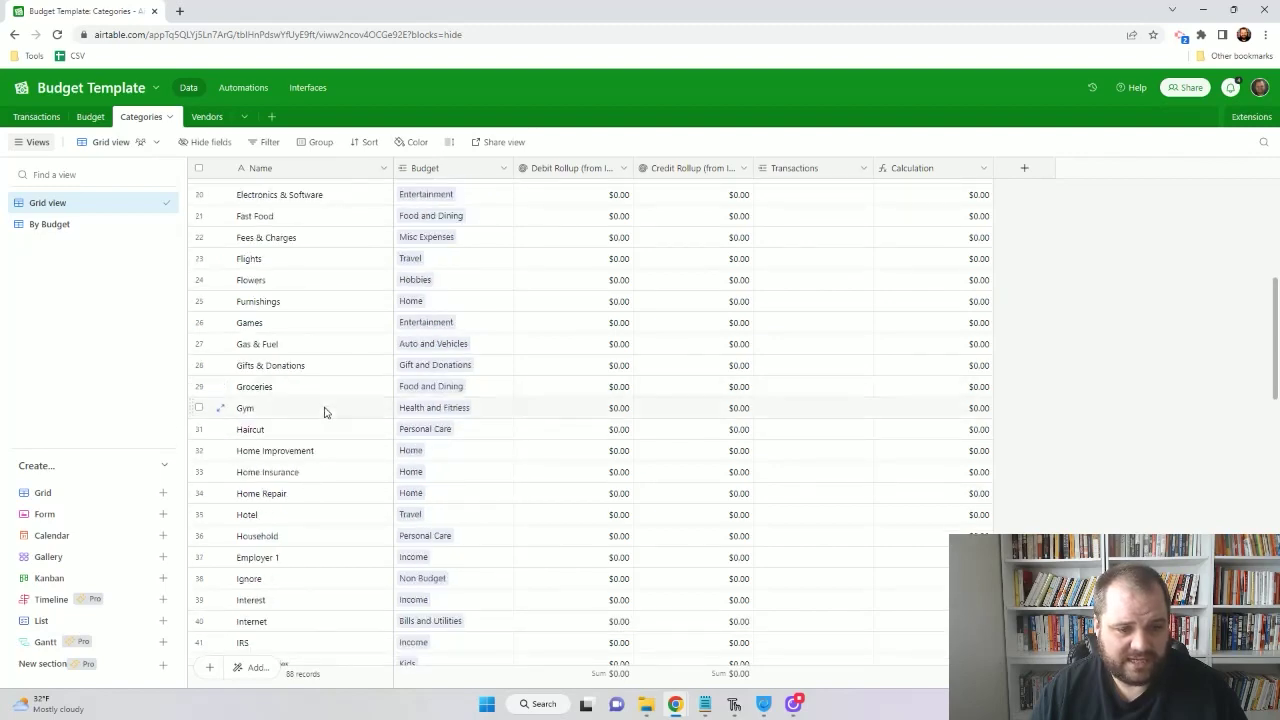
scroll(324, 412, down, 3)
scroll(323, 414, down, 2)
scroll(323, 414, up, 5)
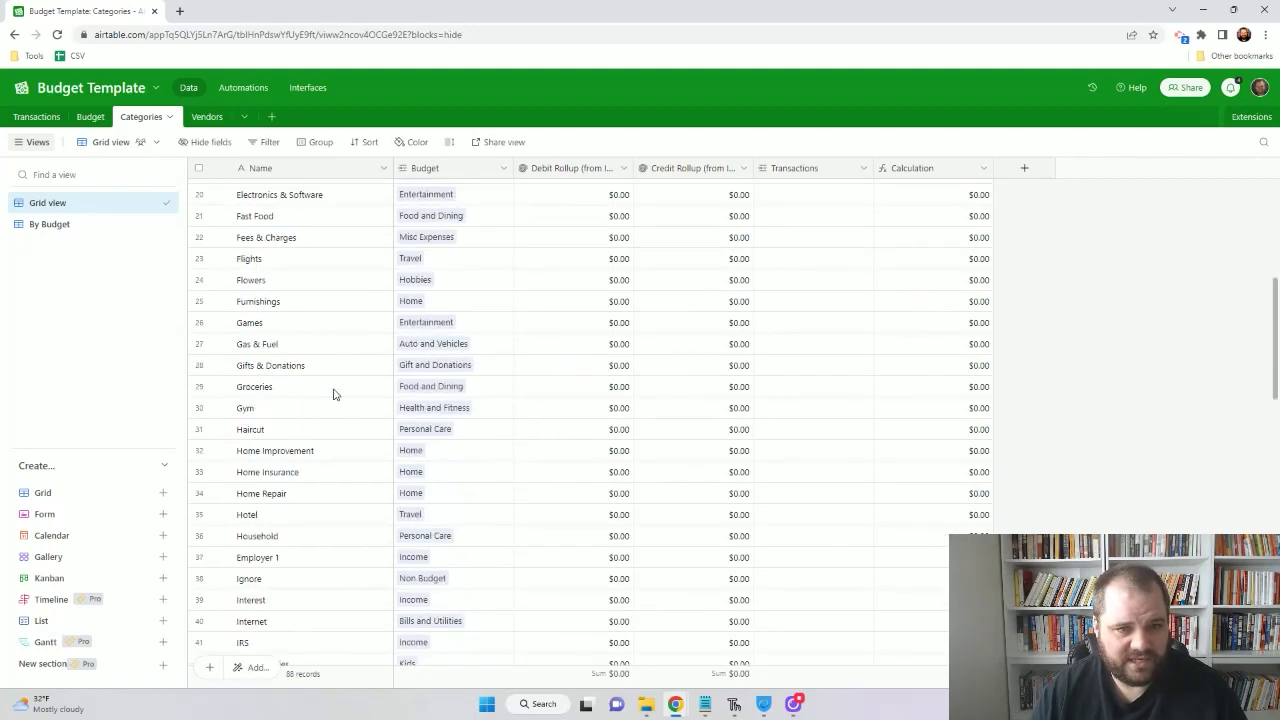
scroll(360, 309, up, 6)
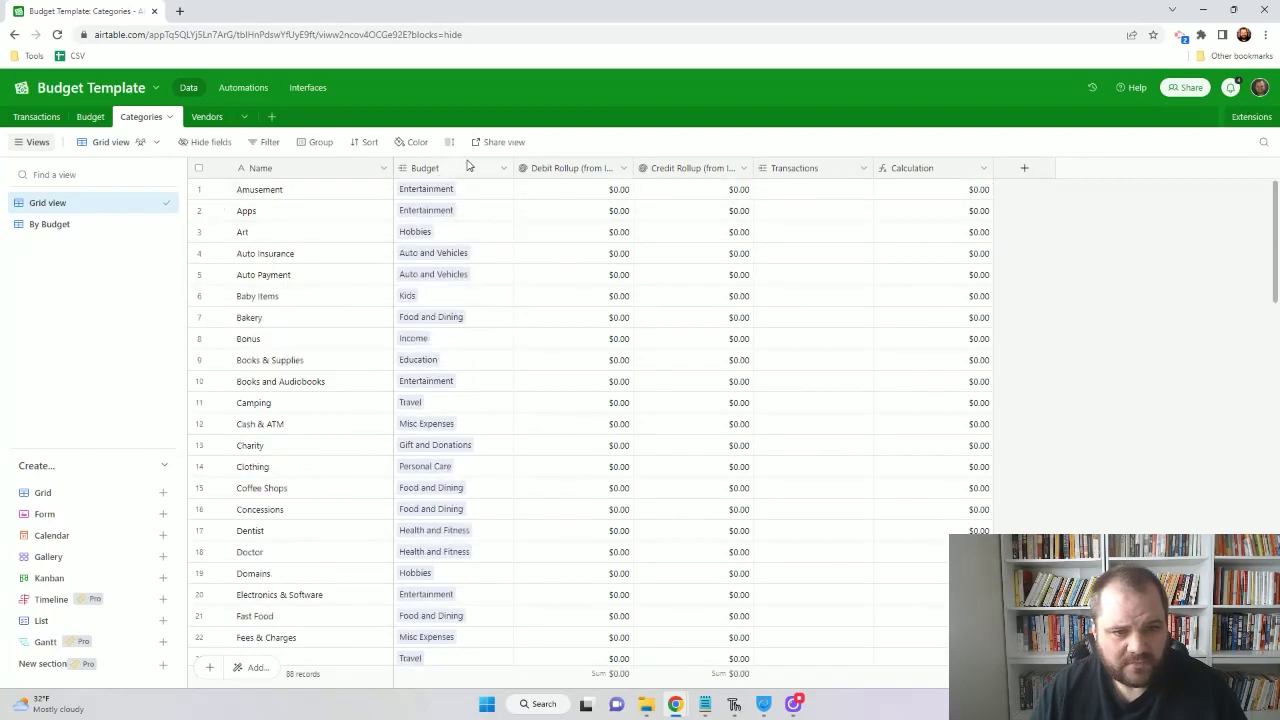
Replace the deleted record in the Debit Rollup condition with Ignore, save and confirm.
click(622, 170)
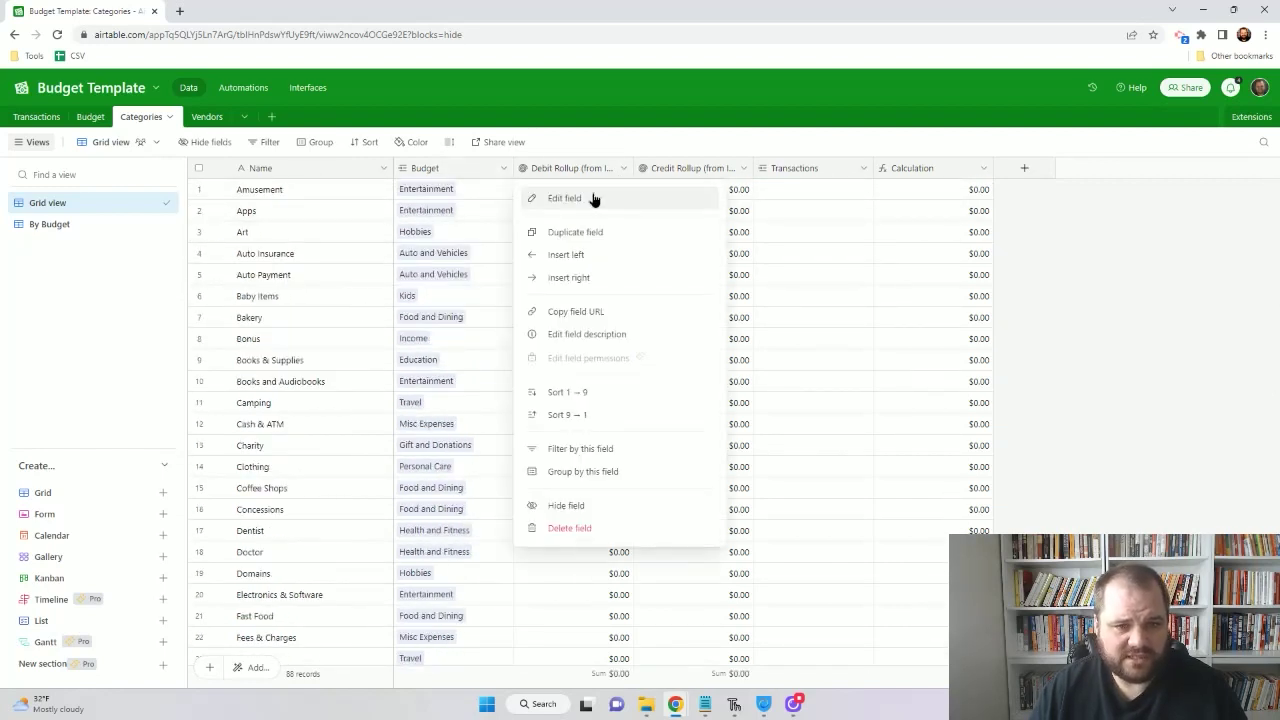
click(585, 197)
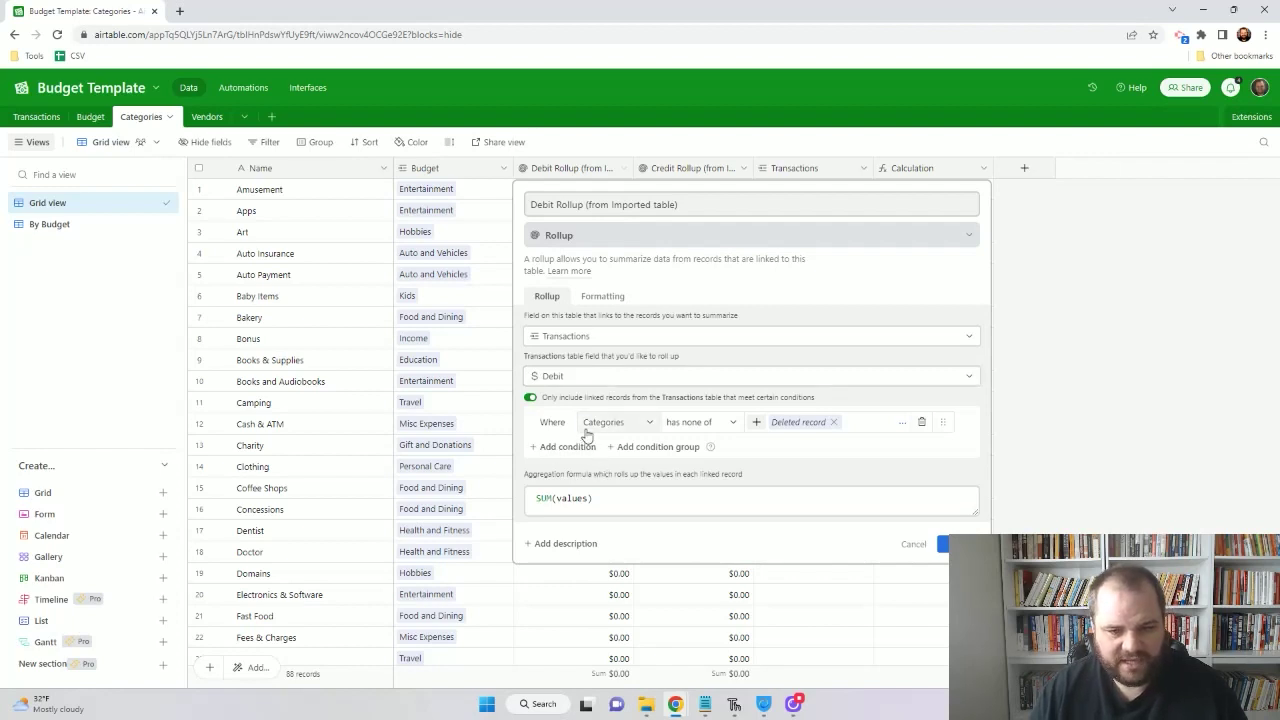
click(833, 422)
click(758, 423)
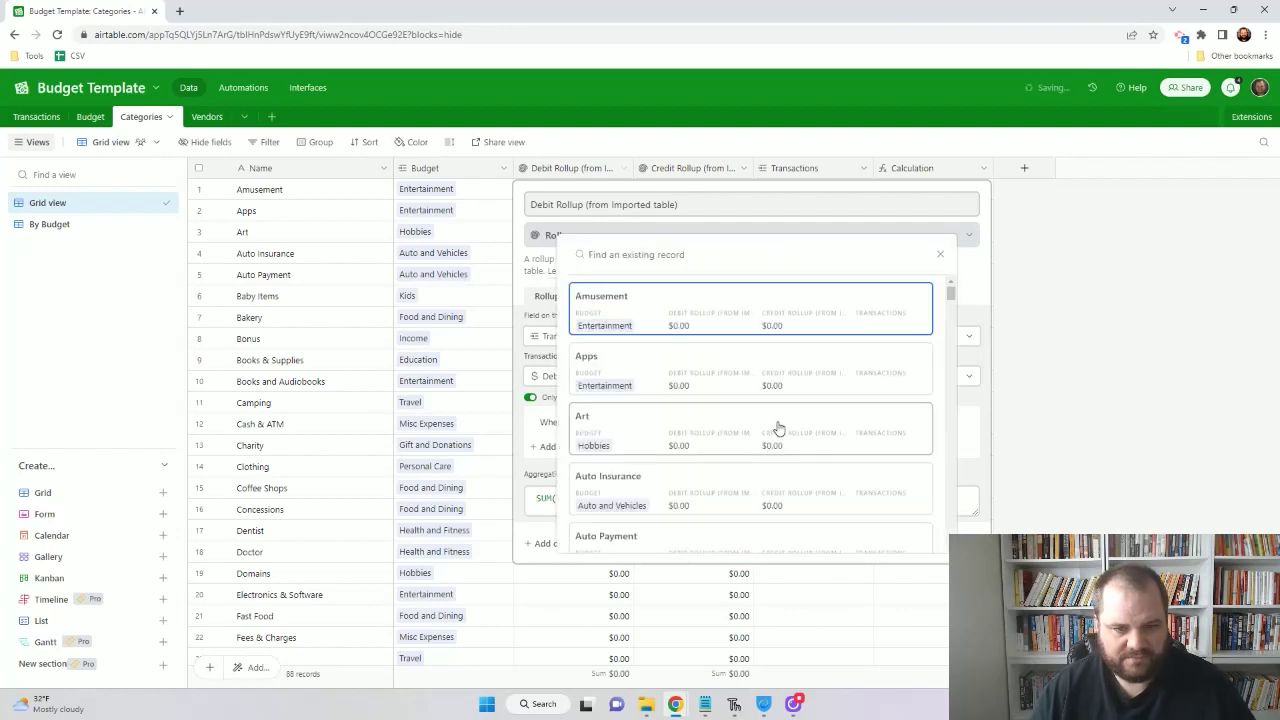
text(igno)
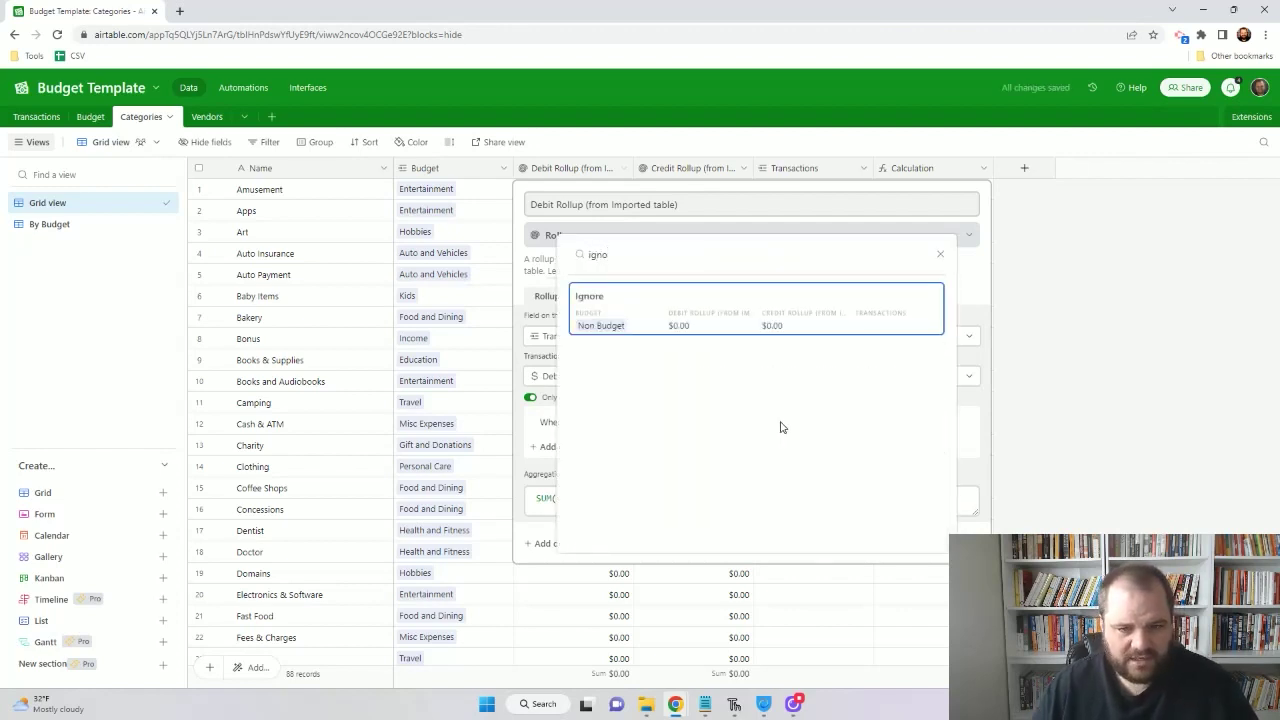
click(731, 323)
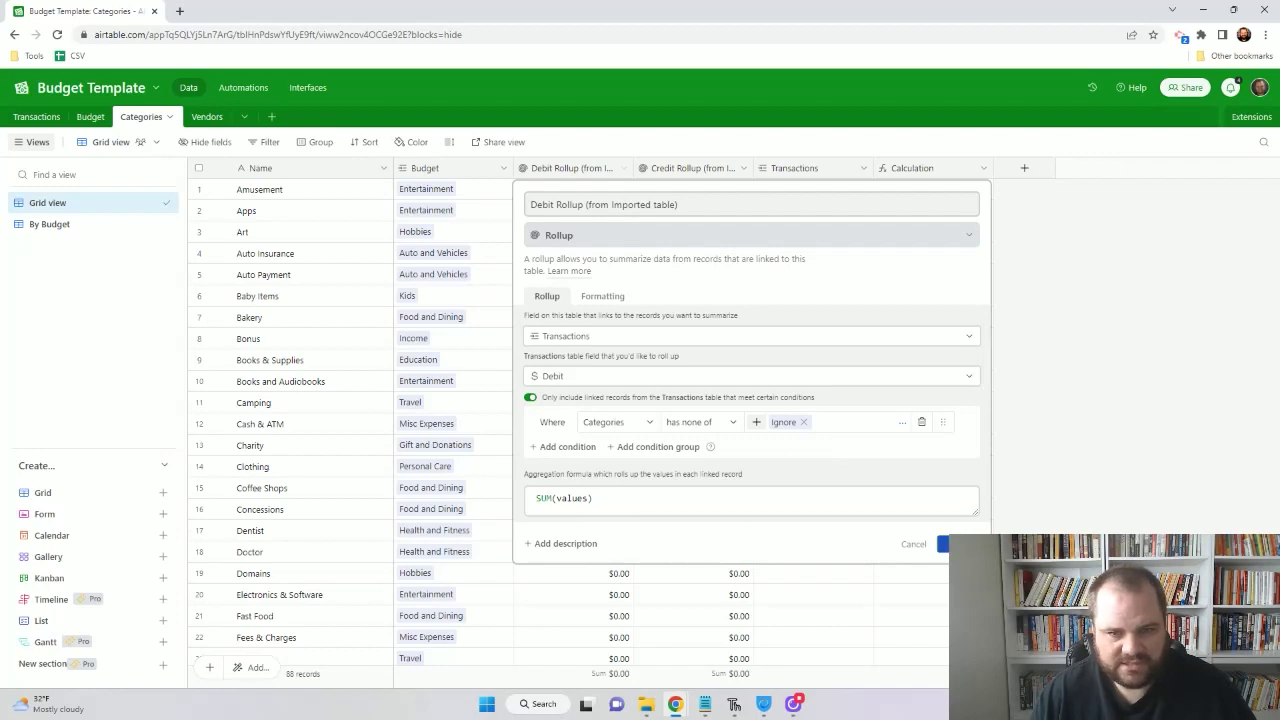
click(943, 544)
click(758, 469)
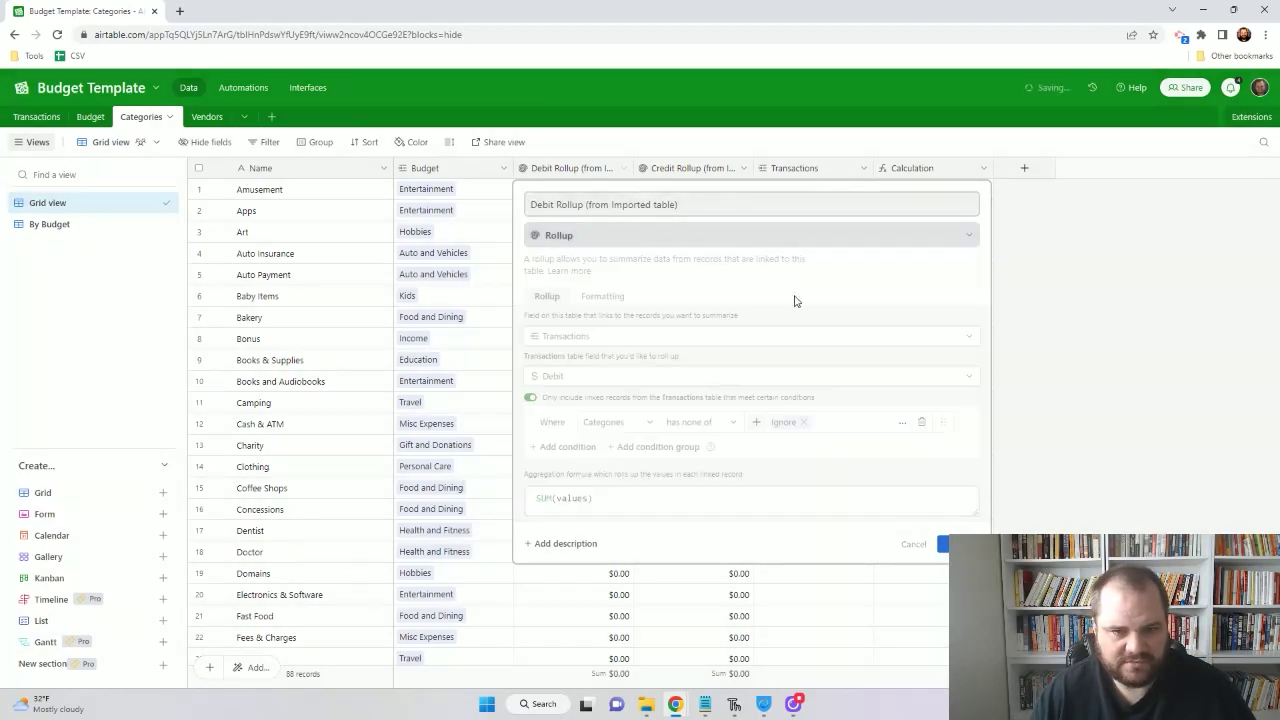
Set the Credit Rollup condition to exclude the Ignore category and save it.
click(745, 169)
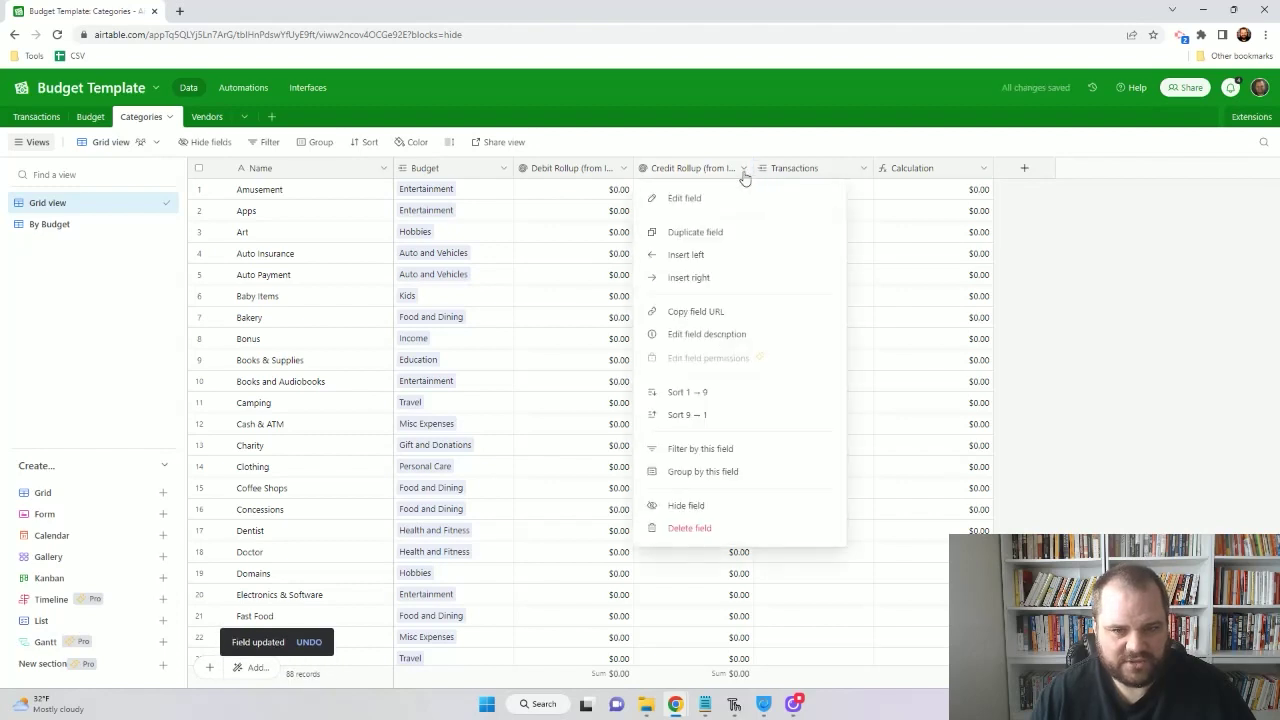
click(708, 199)
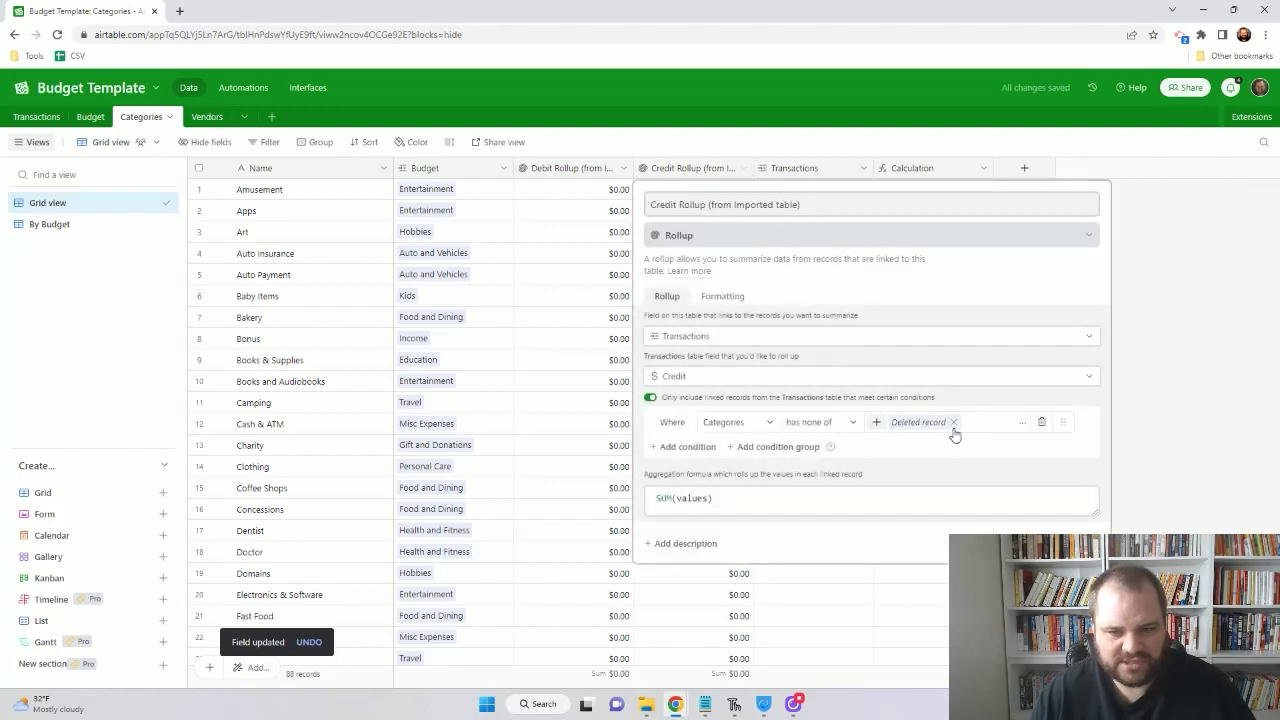
click(877, 423)
text(ign)
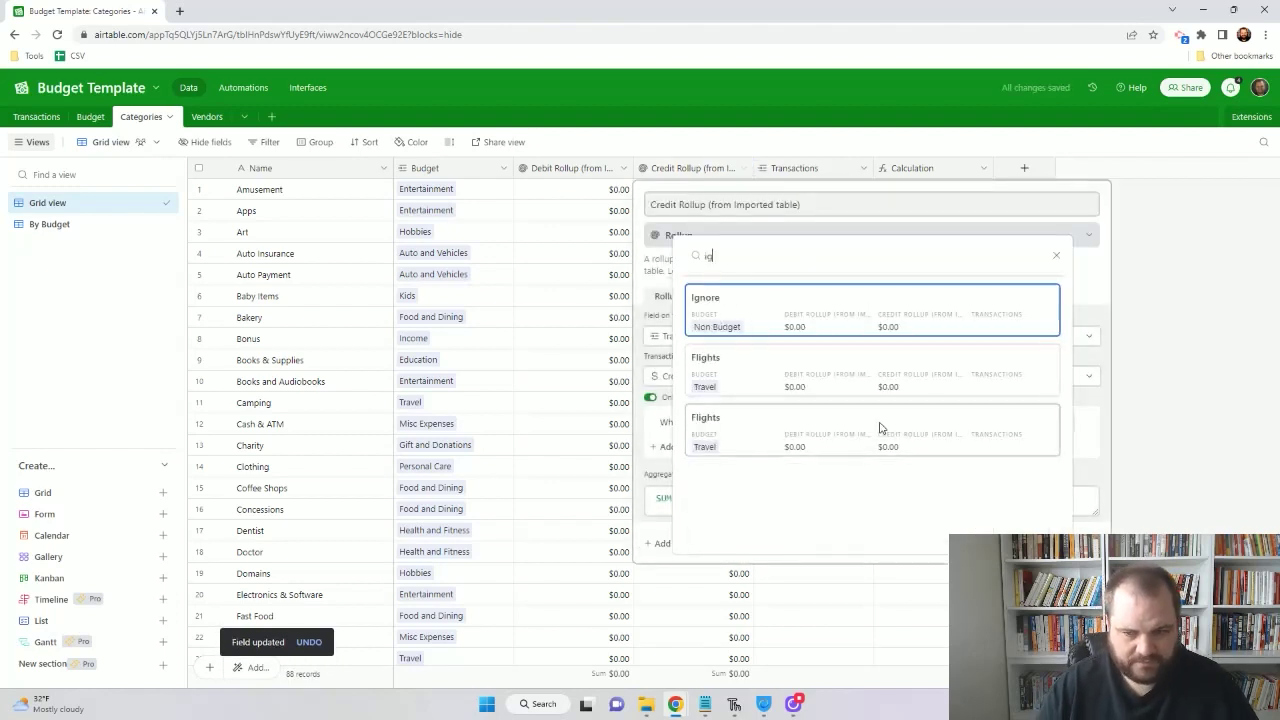
click(943, 320)
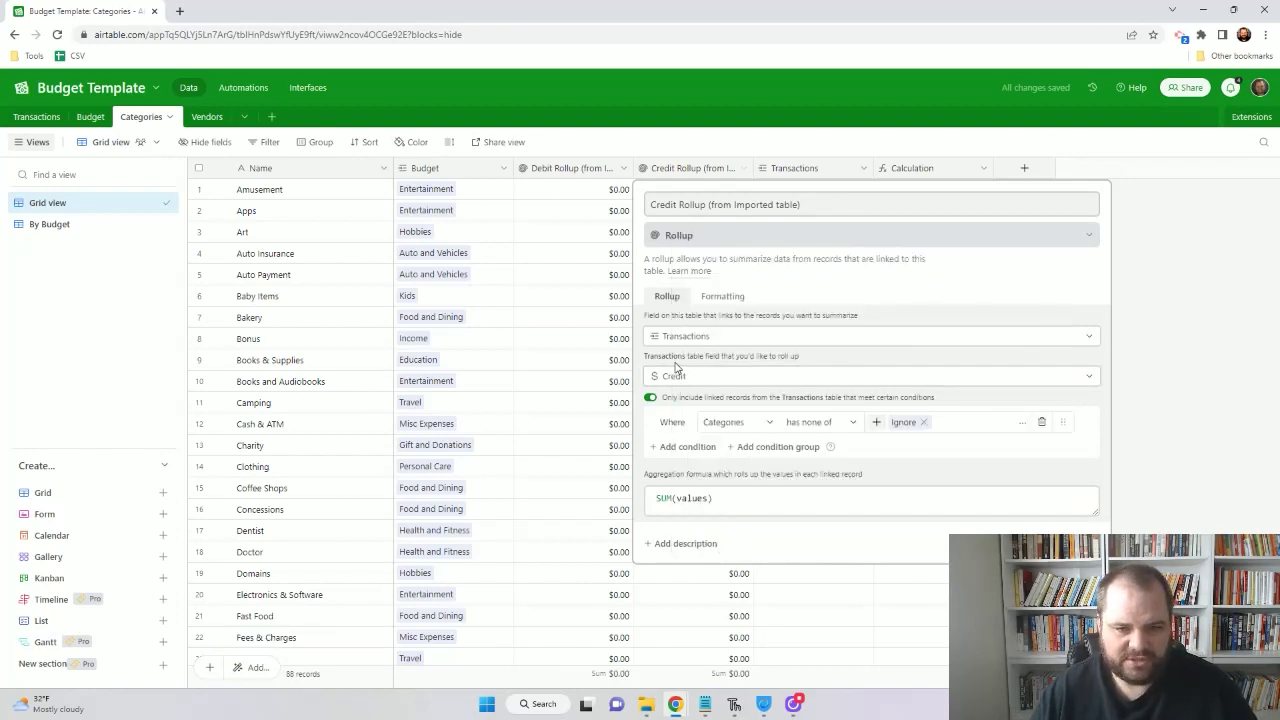
click(28, 117)
click(722, 413)
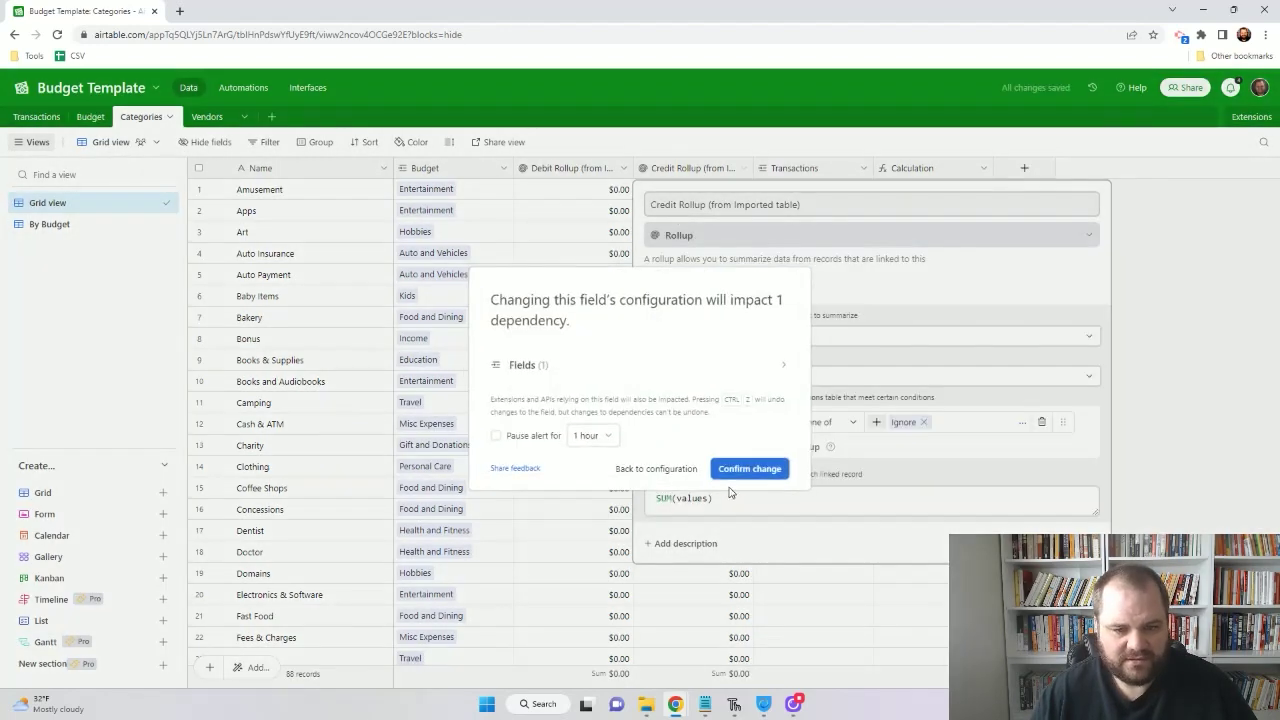
click(748, 470)
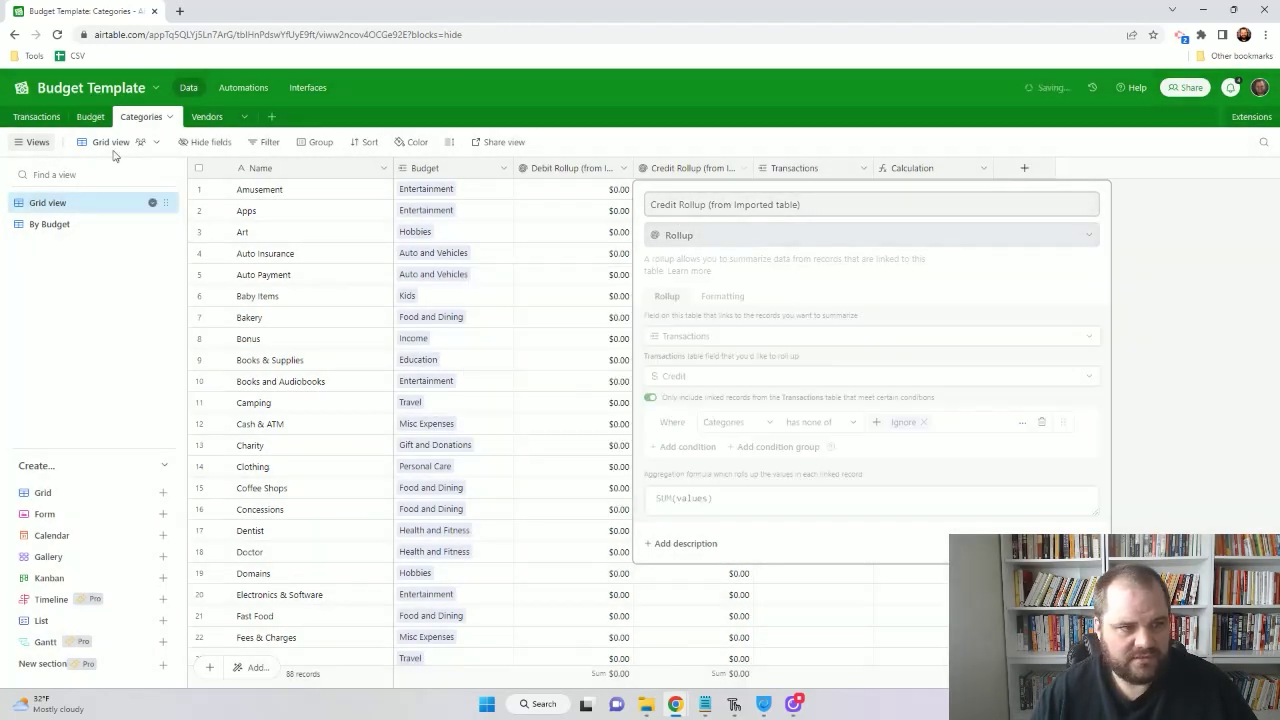
Confirm the Credit Rollup save and view the Transactions table with twelve #ERROR! UIDs.
click(38, 117)
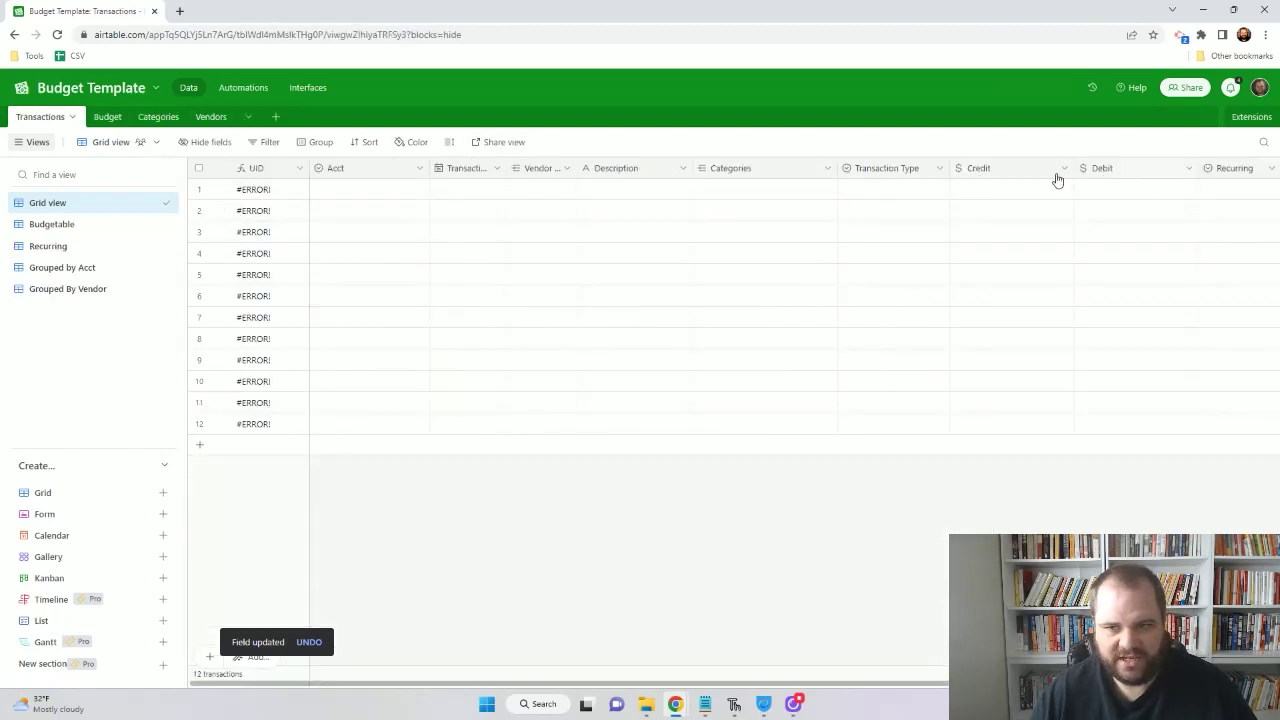
click(141, 119)
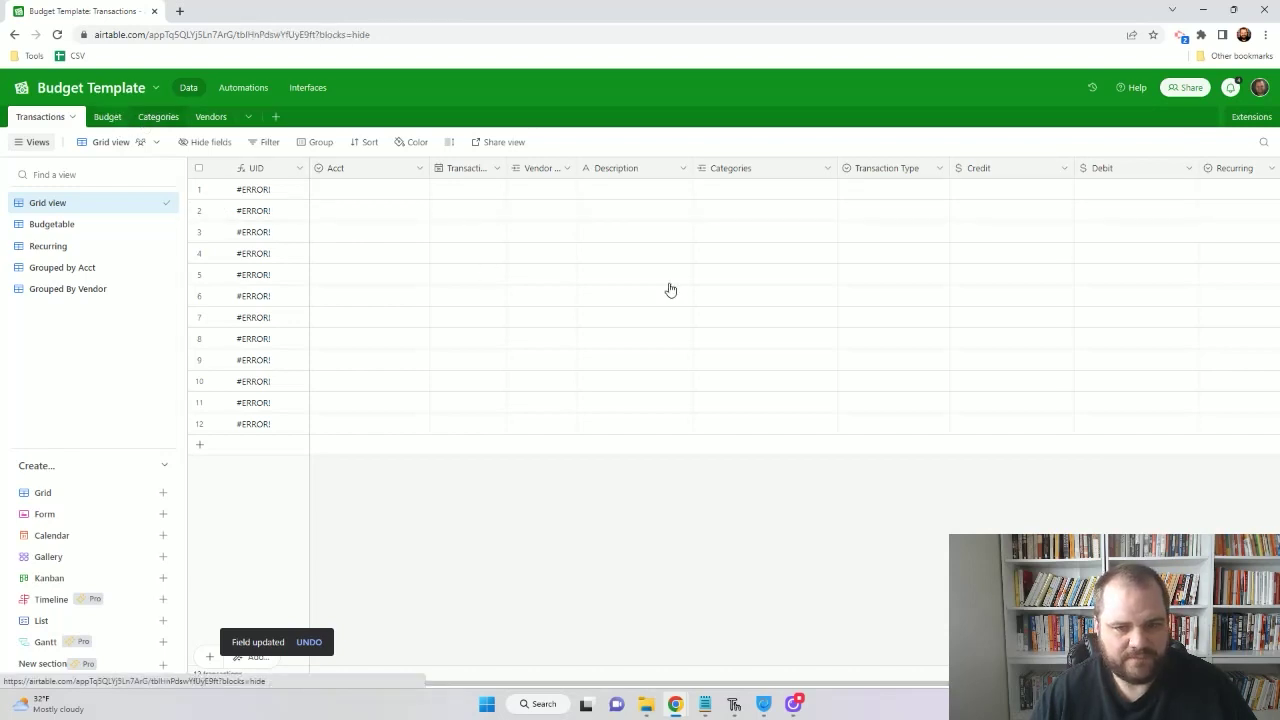
Inspect the Credit Rollup and Transactions link field settings, closing both unchanged.
click(745, 169)
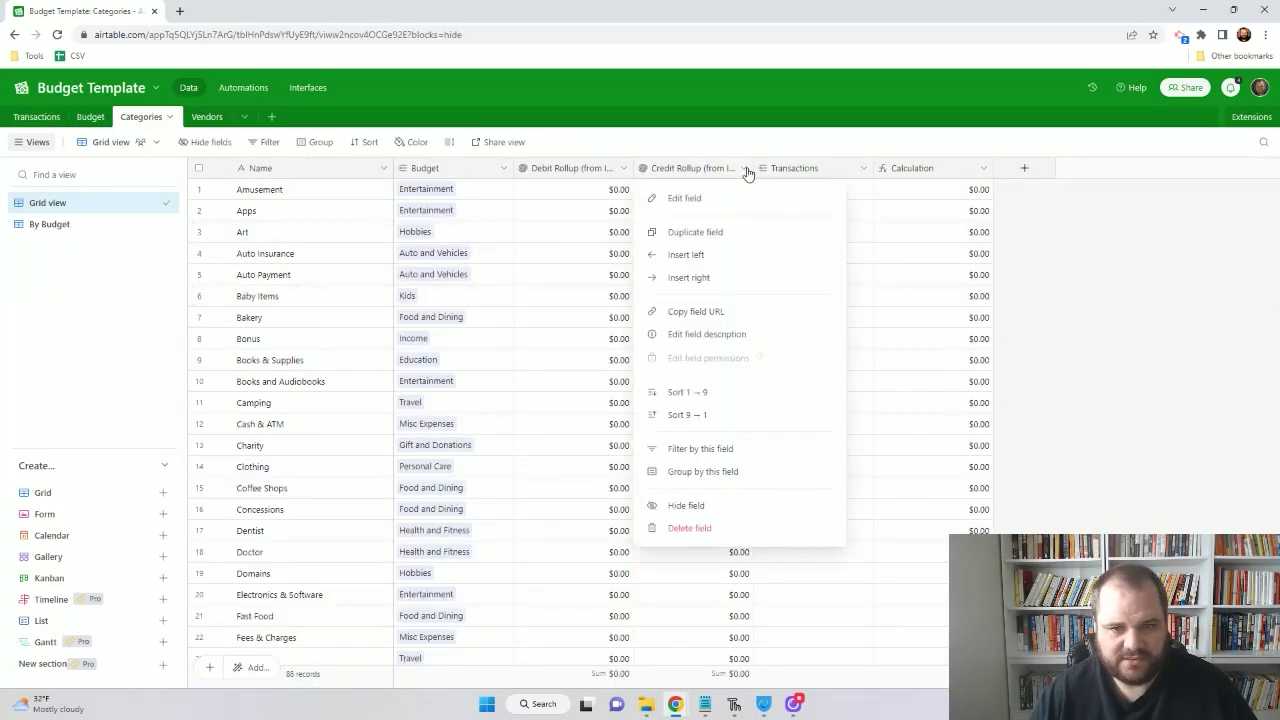
click(711, 200)
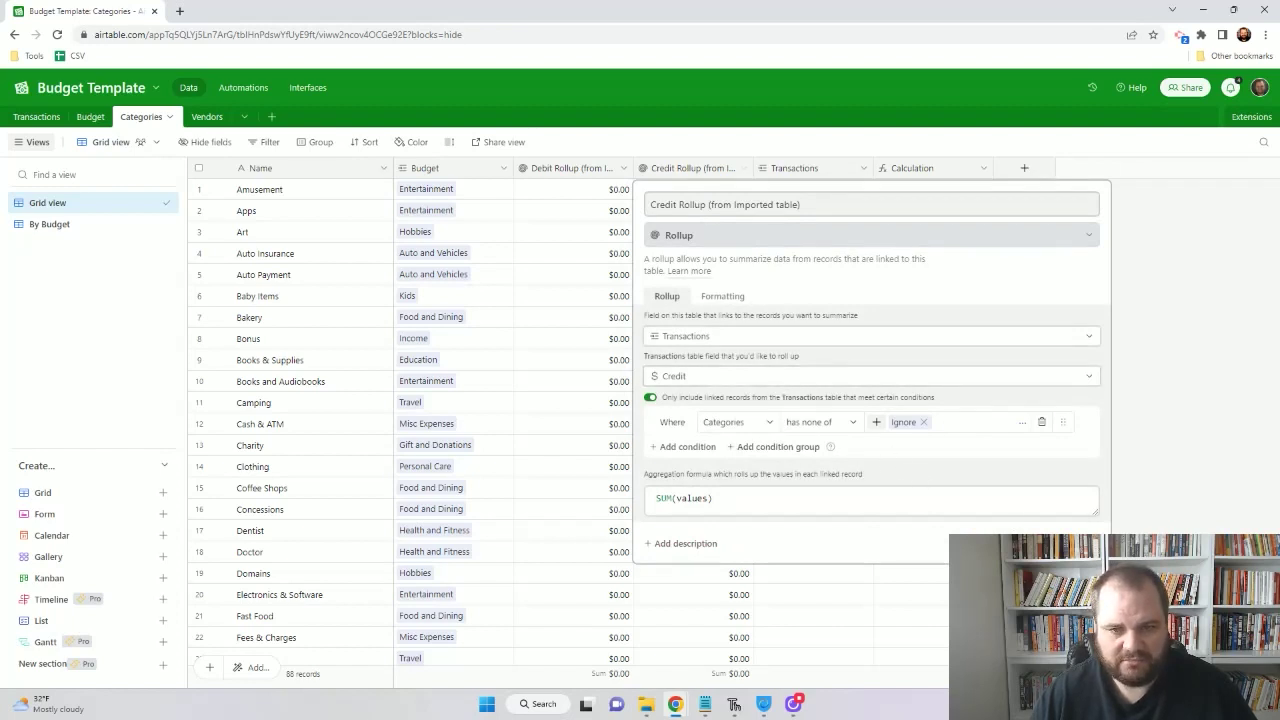
key(Escape)
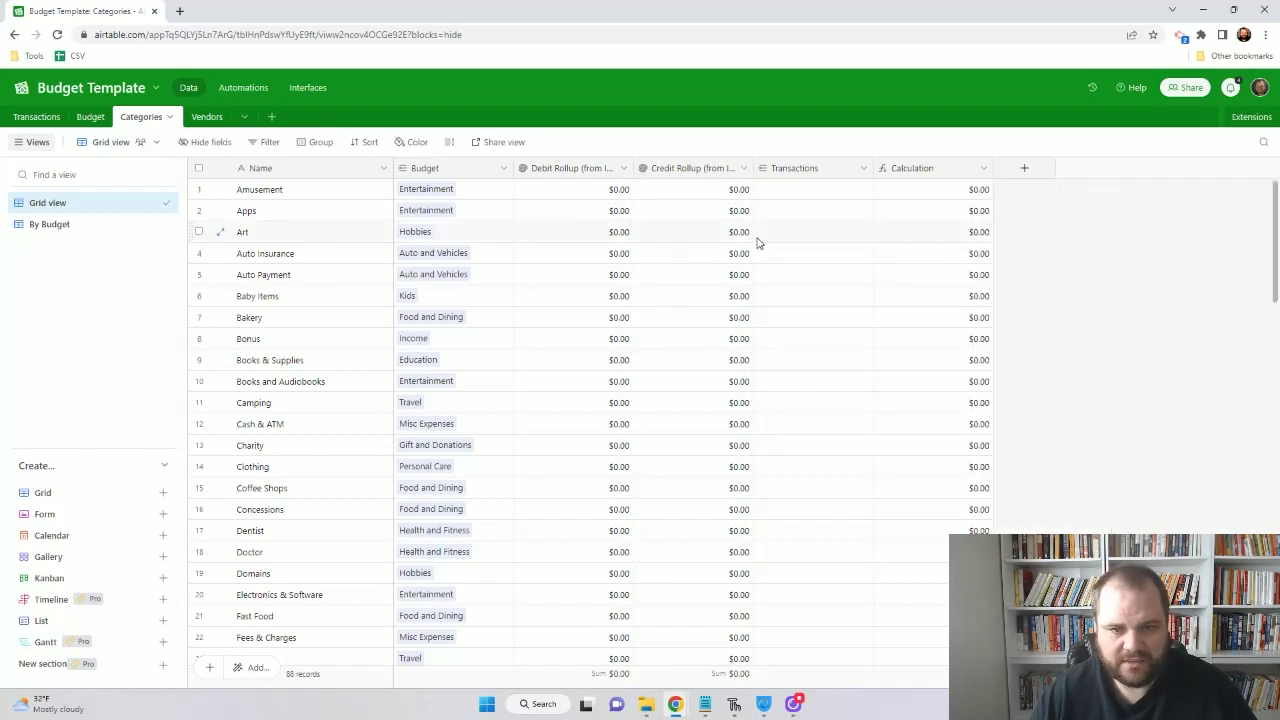
click(865, 170)
click(823, 204)
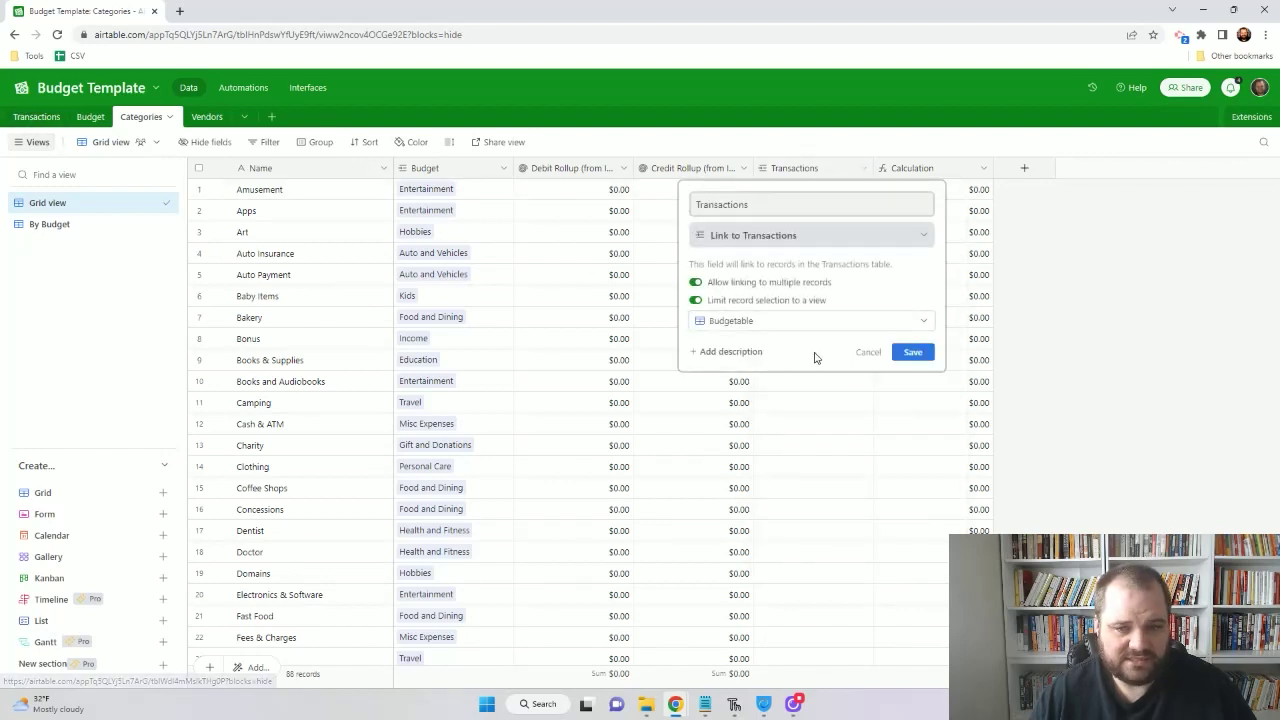
click(868, 352)
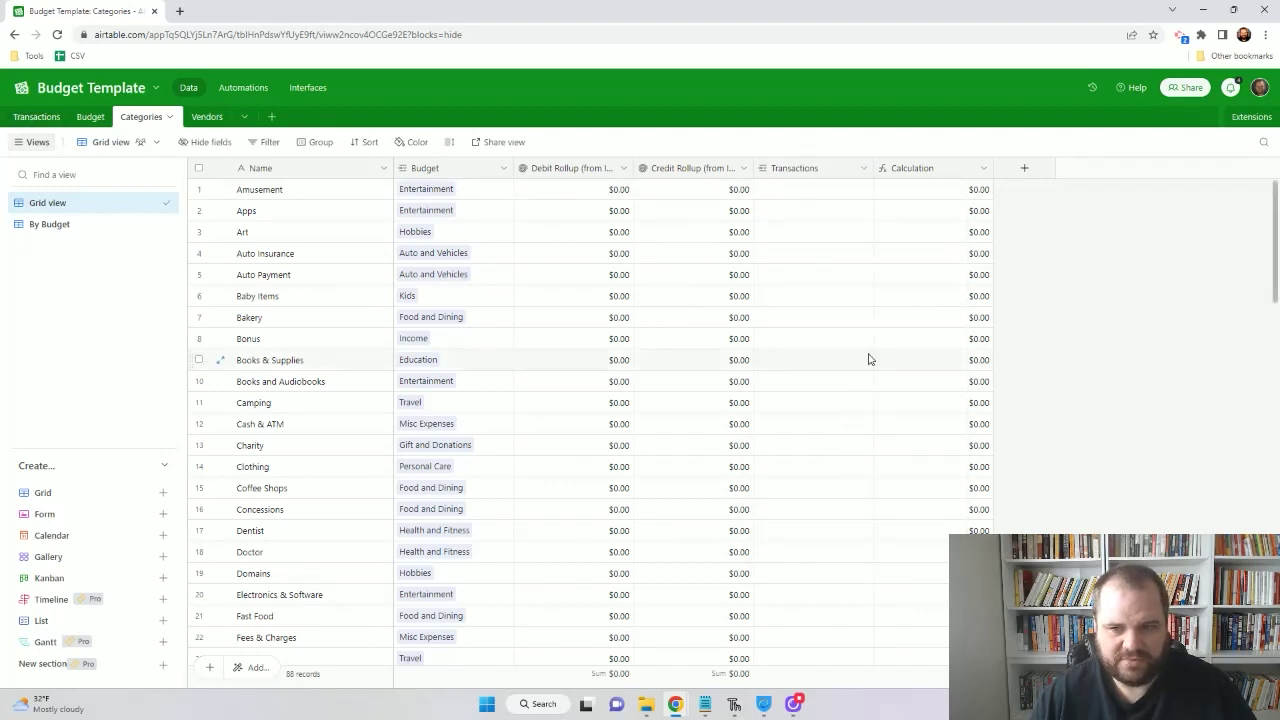
Inspect the Calculation formula without changes, then switch to the Vendors table.
click(985, 172)
click(958, 196)
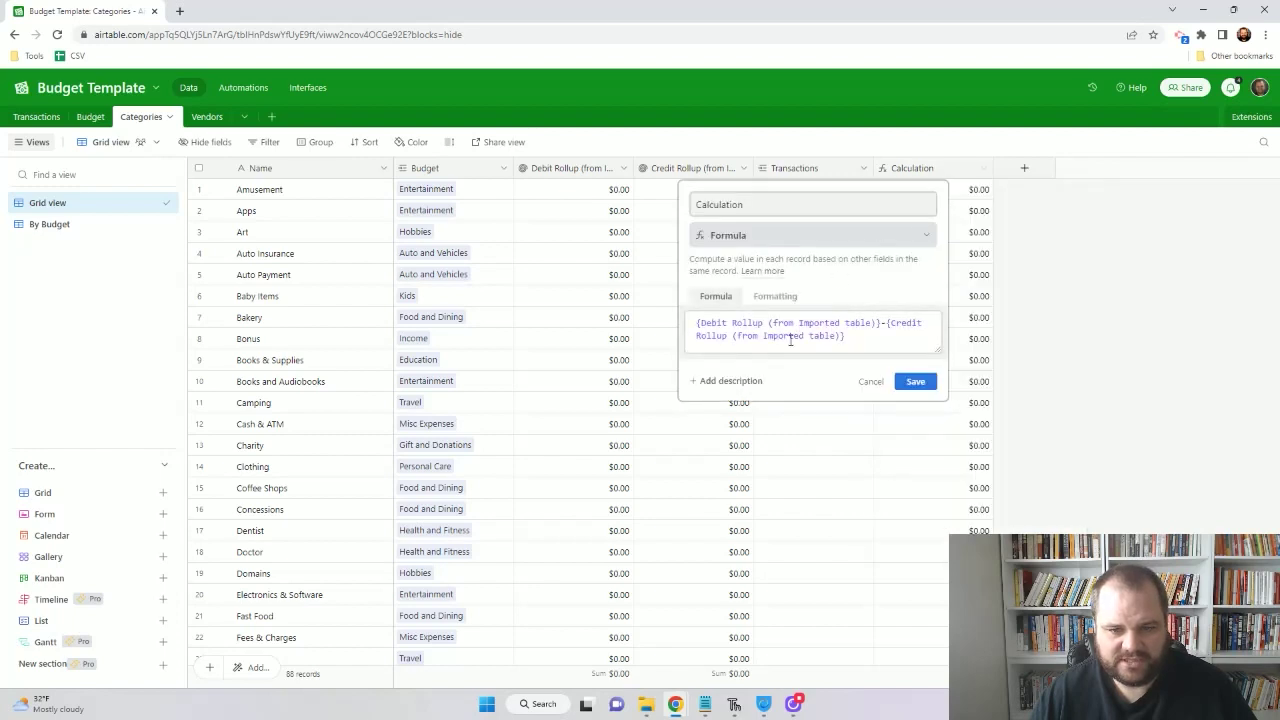
click(868, 384)
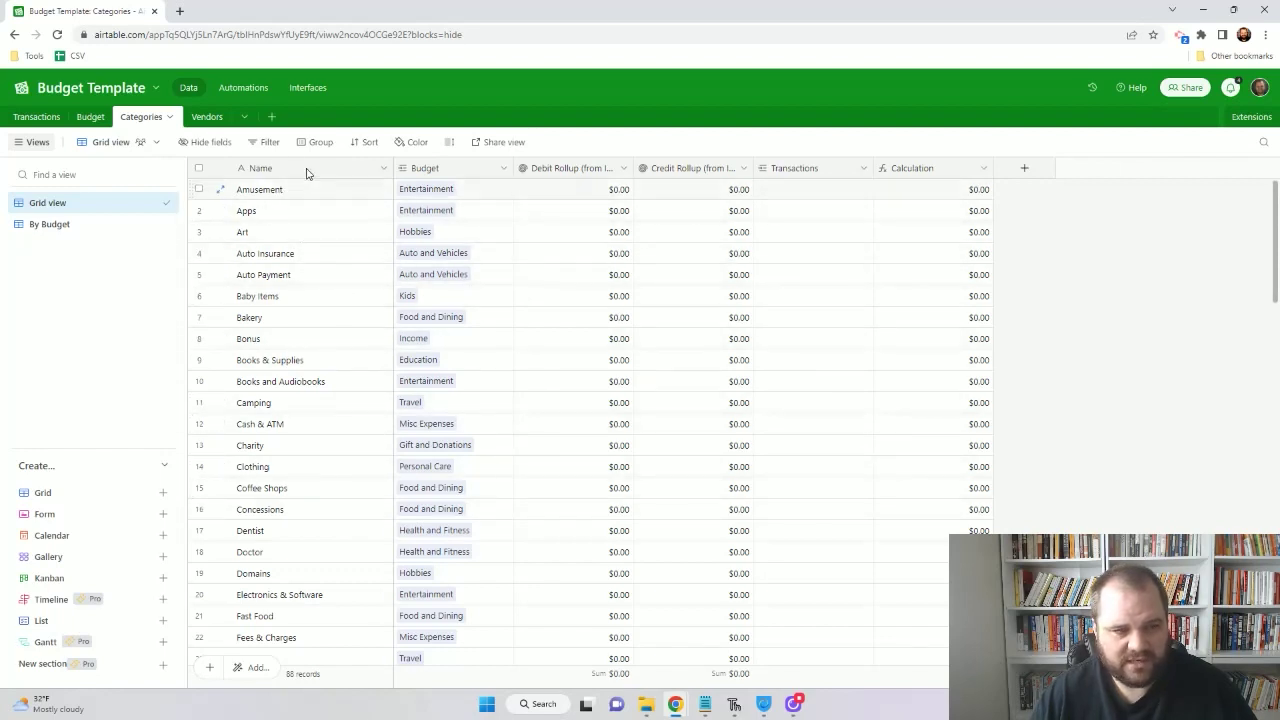
click(200, 118)
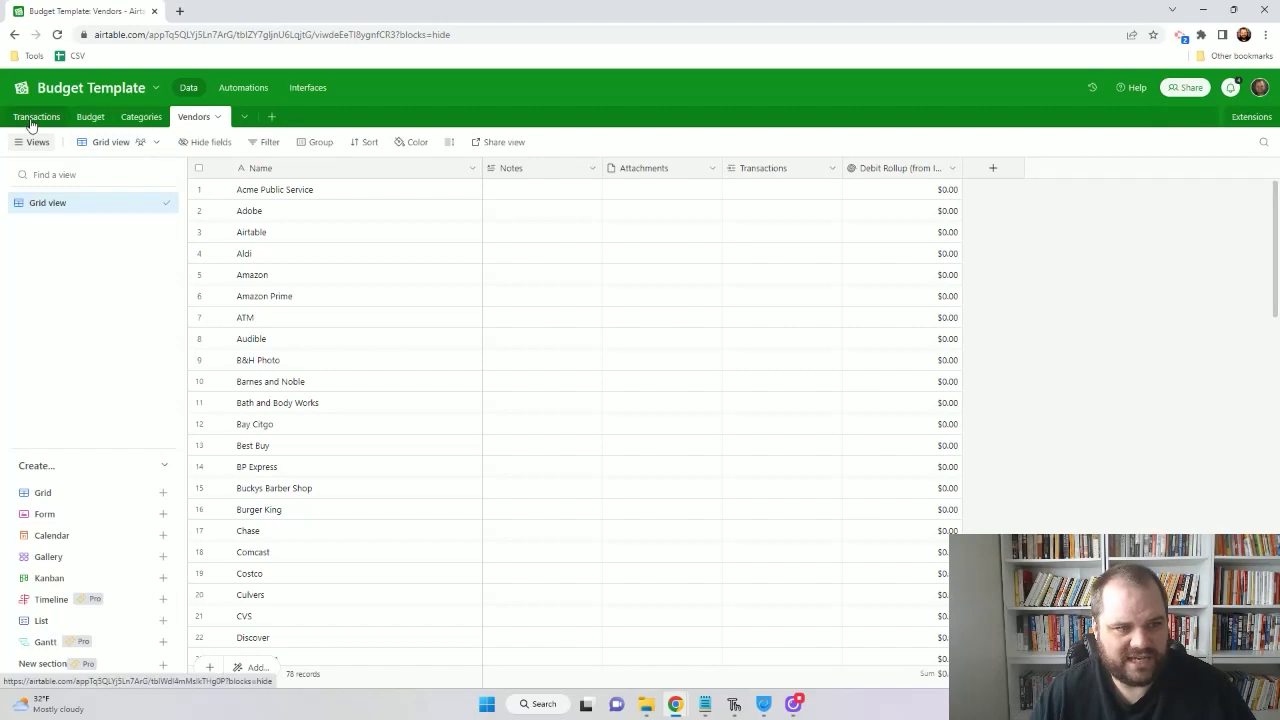
Add a condition on the Categories field to the Vendors Debit Rollup.
click(953, 168)
click(891, 199)
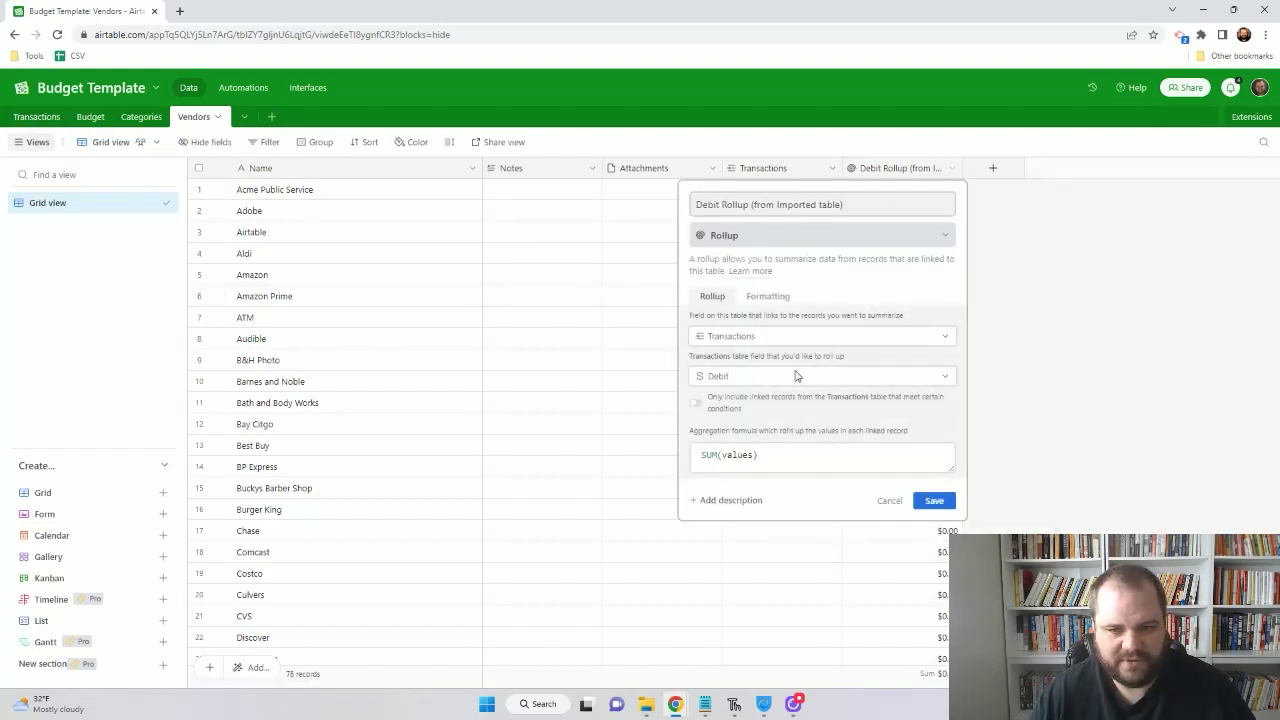
click(698, 401)
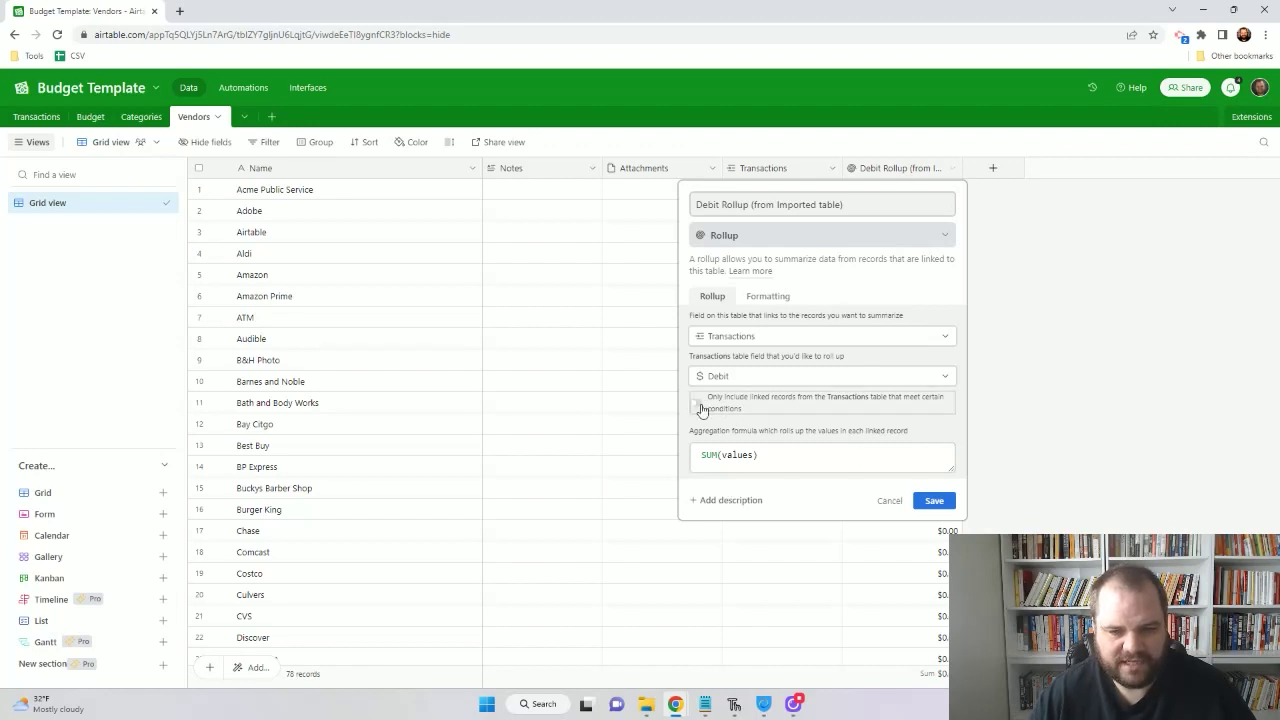
click(775, 424)
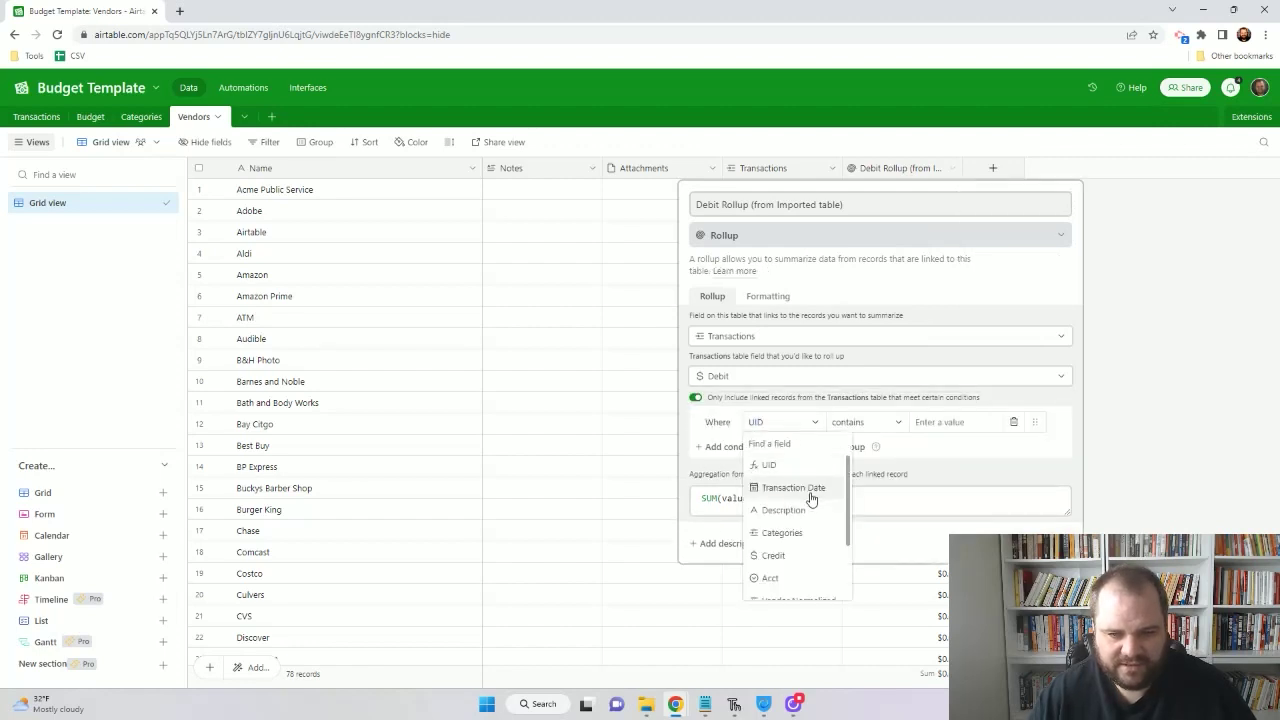
click(813, 532)
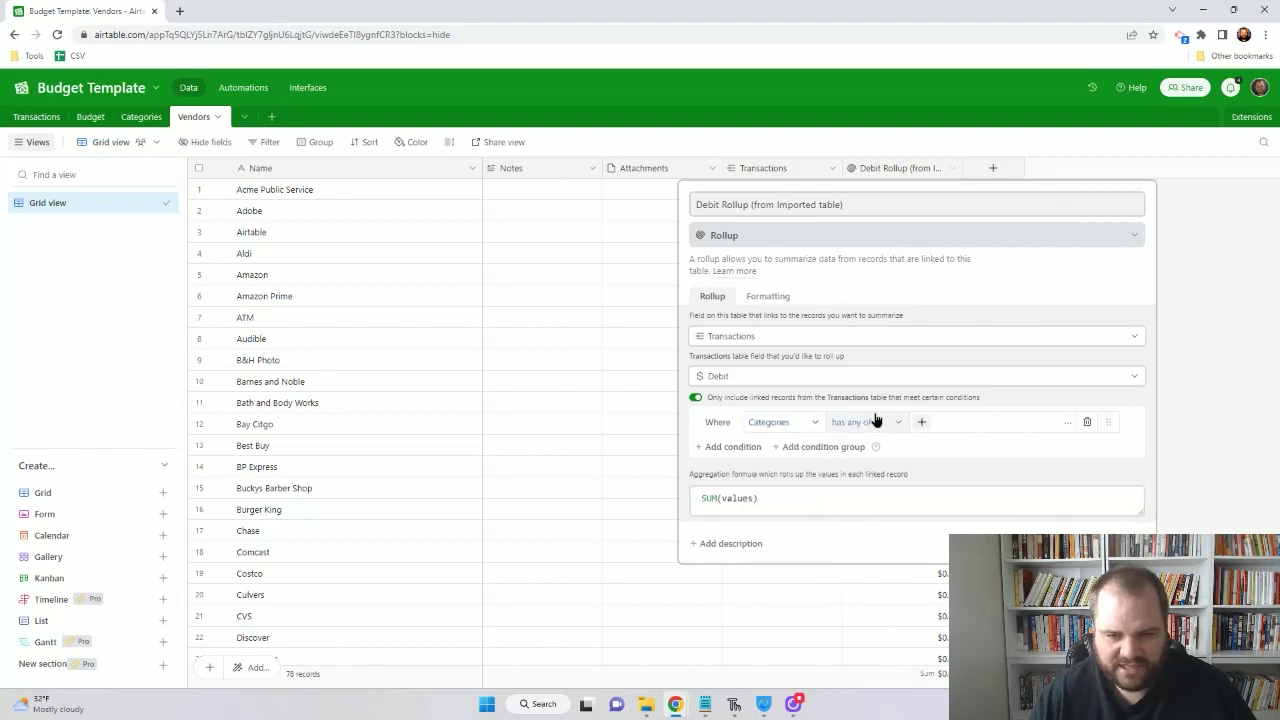
Make the condition 'has none of Ignore', save it, and switch to Transactions.
click(872, 422)
click(920, 422)
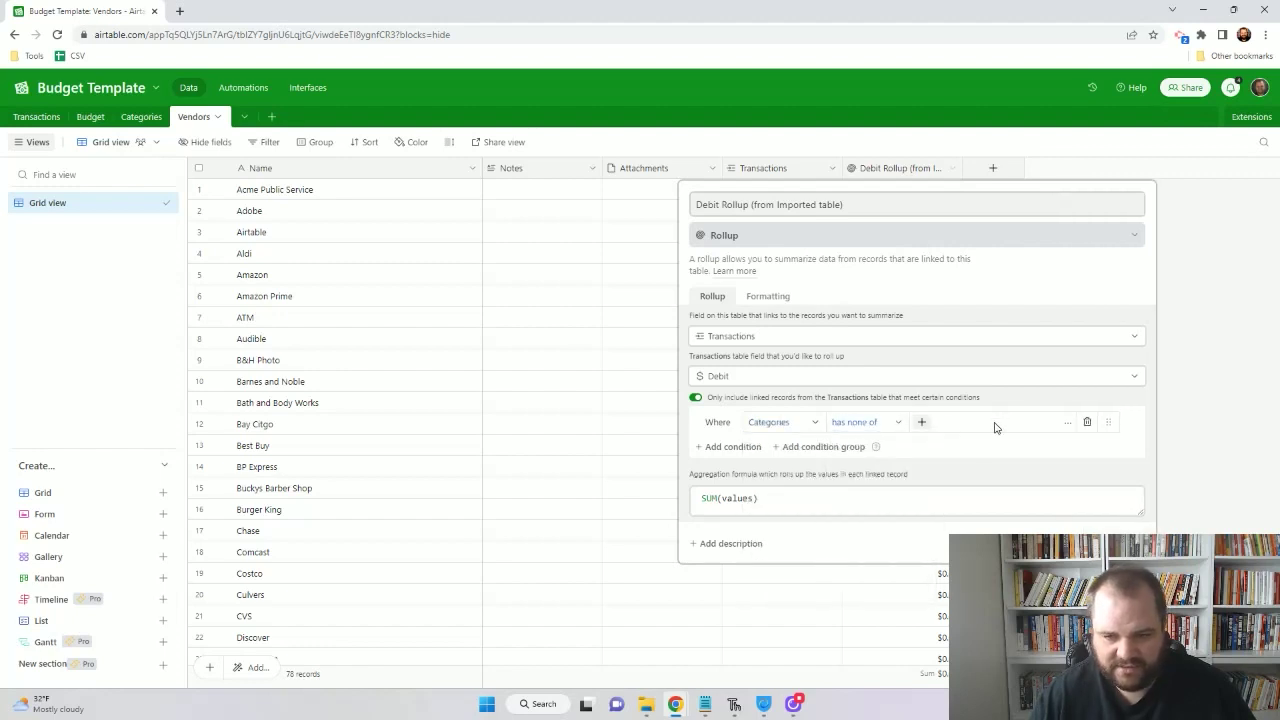
click(920, 422)
text(ign)
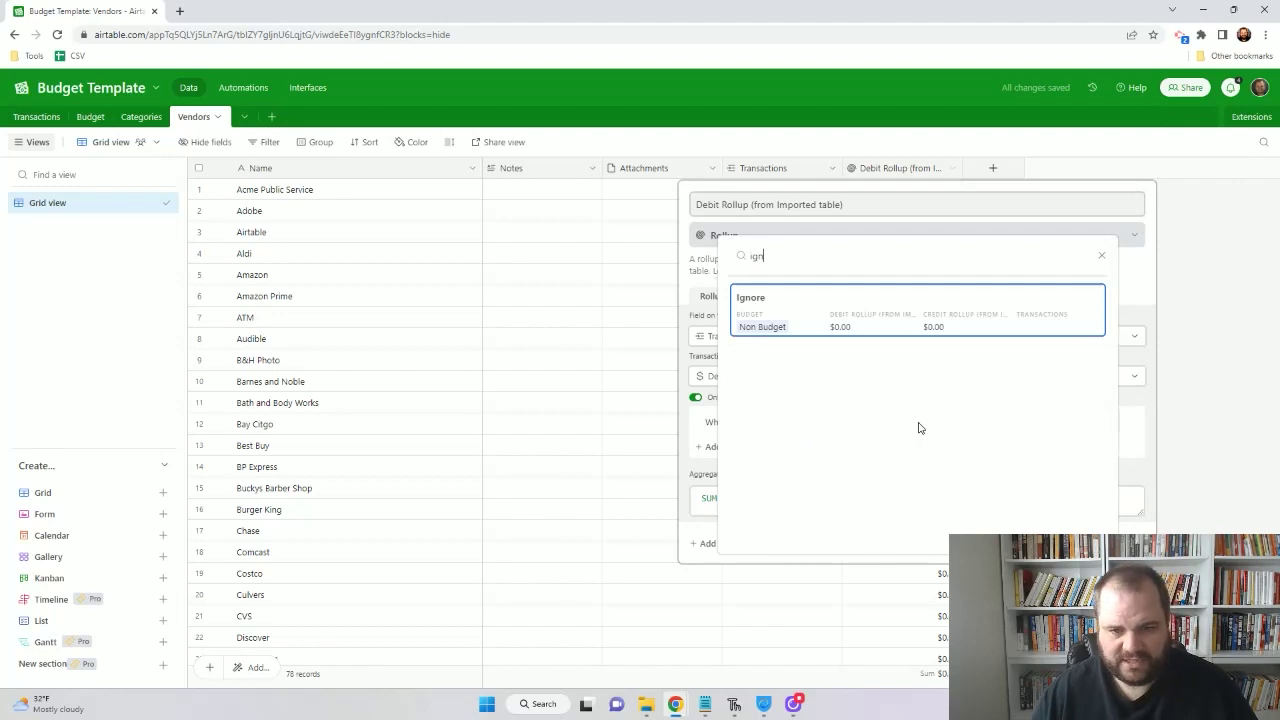
click(931, 292)
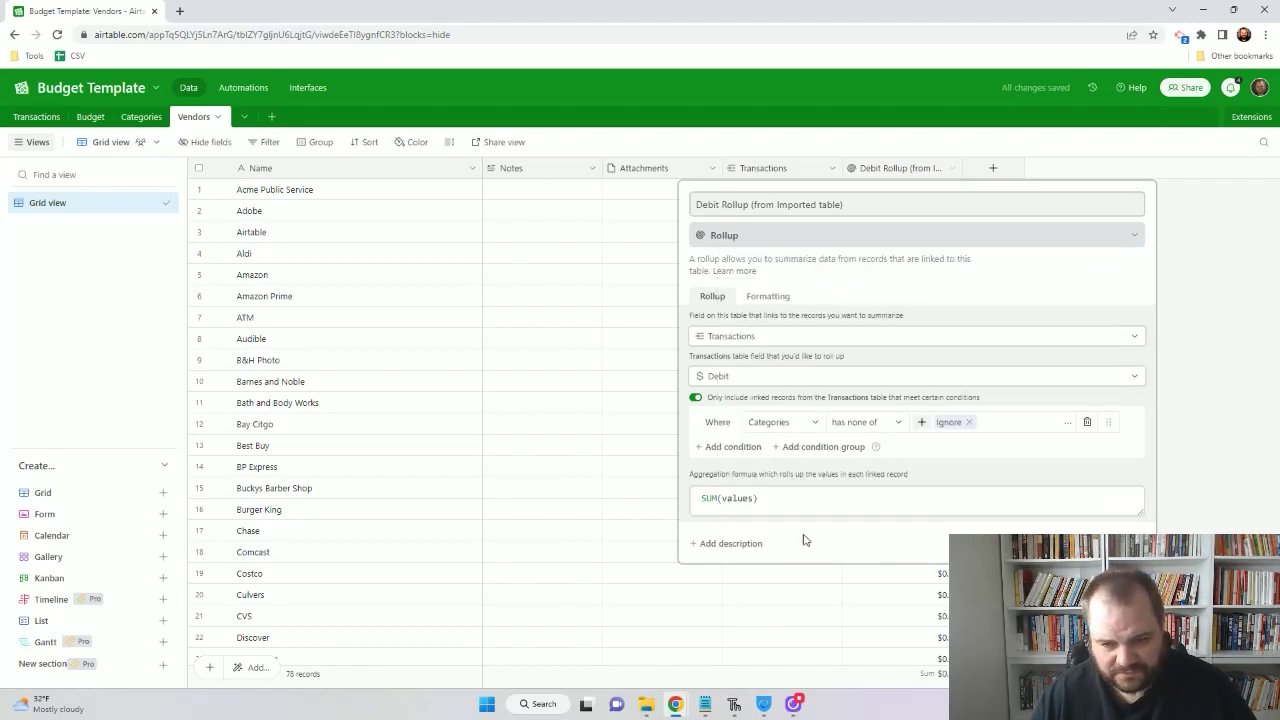
click(1110, 543)
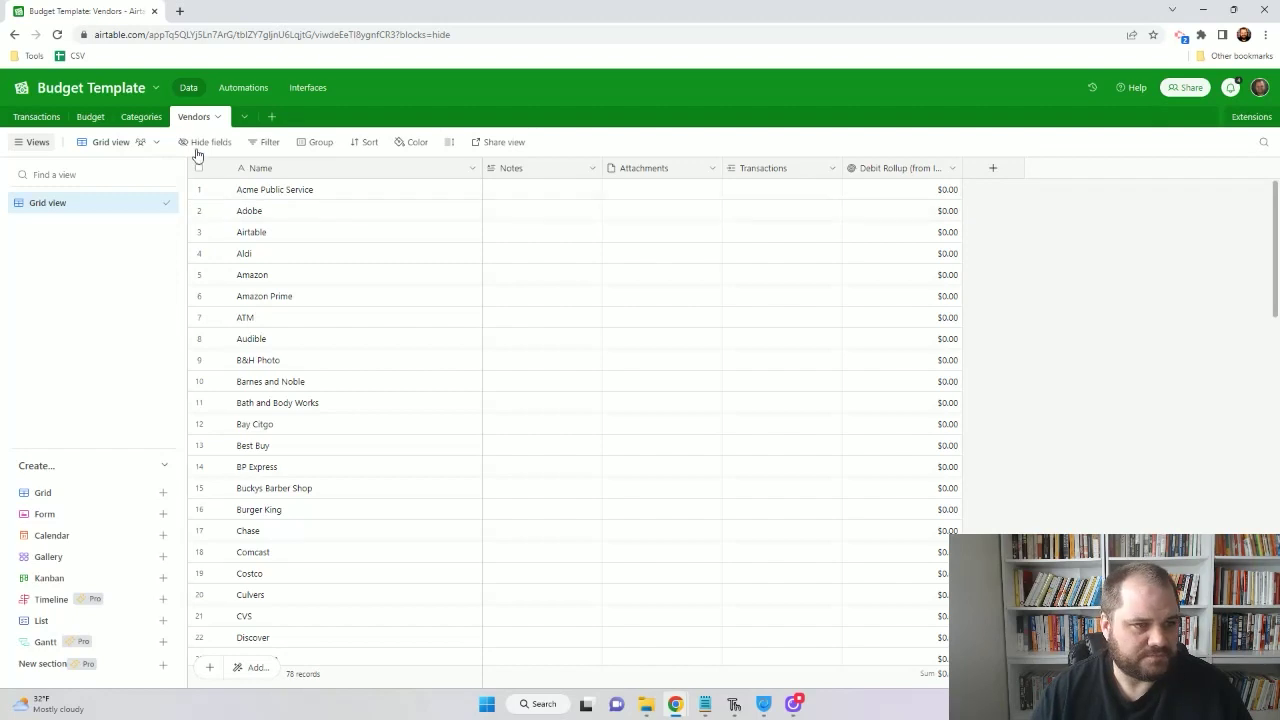
click(45, 118)
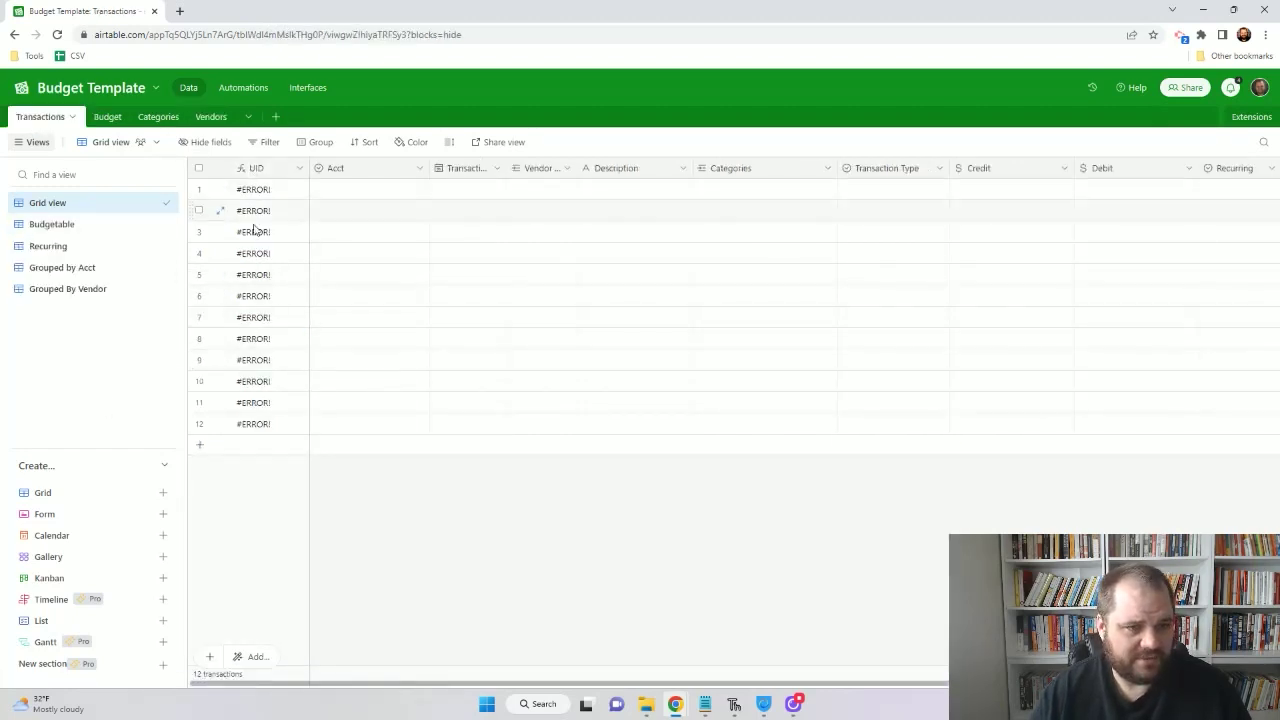
click(299, 168)
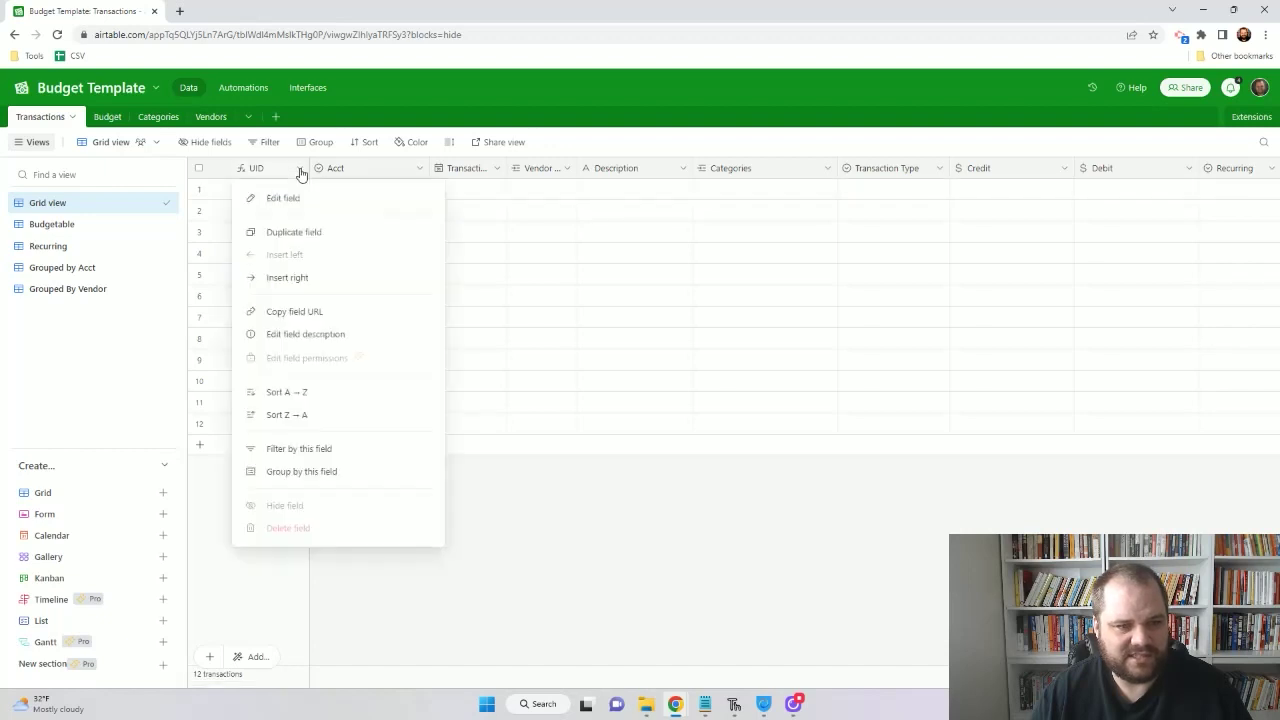
click(282, 199)
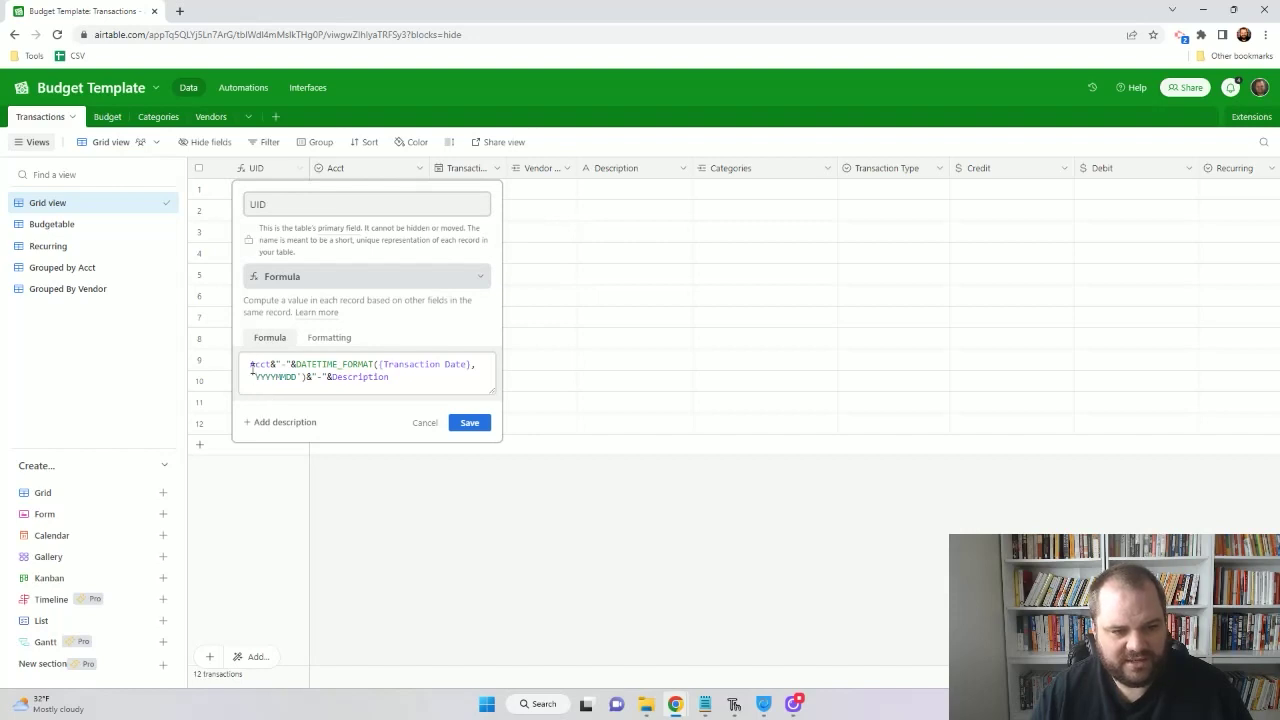
click(423, 426)
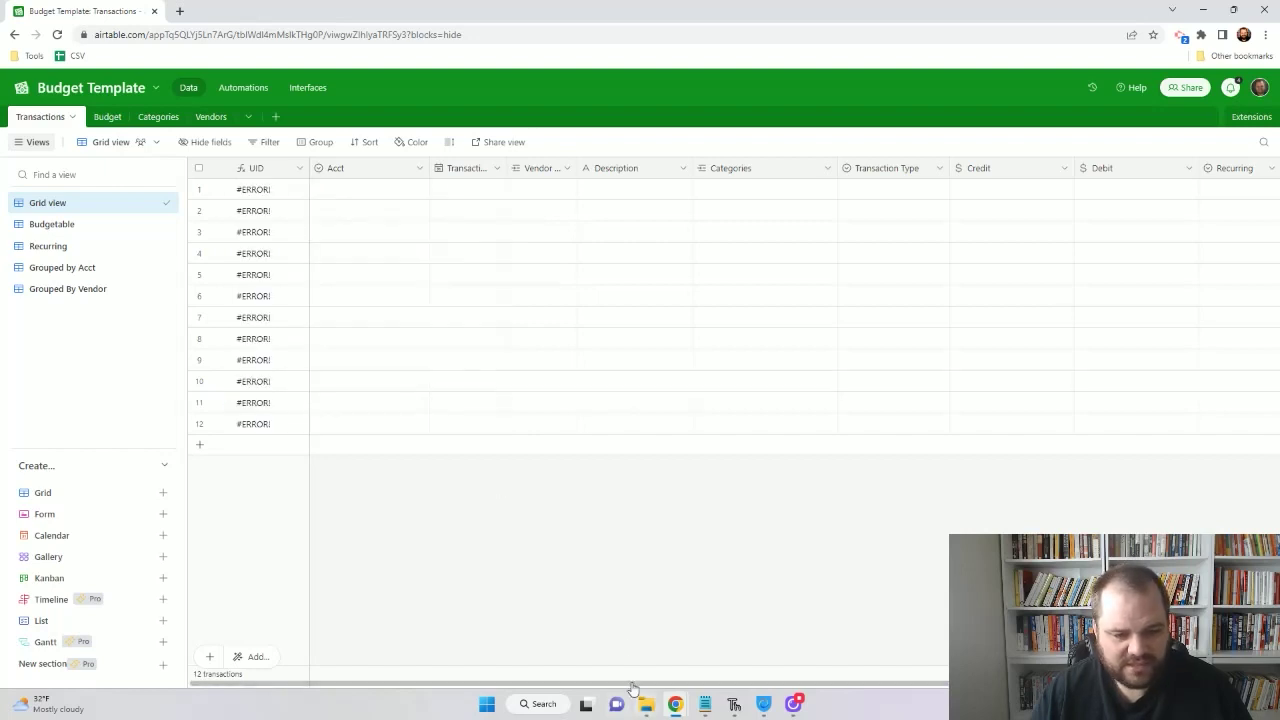
click(418, 170)
click(380, 196)
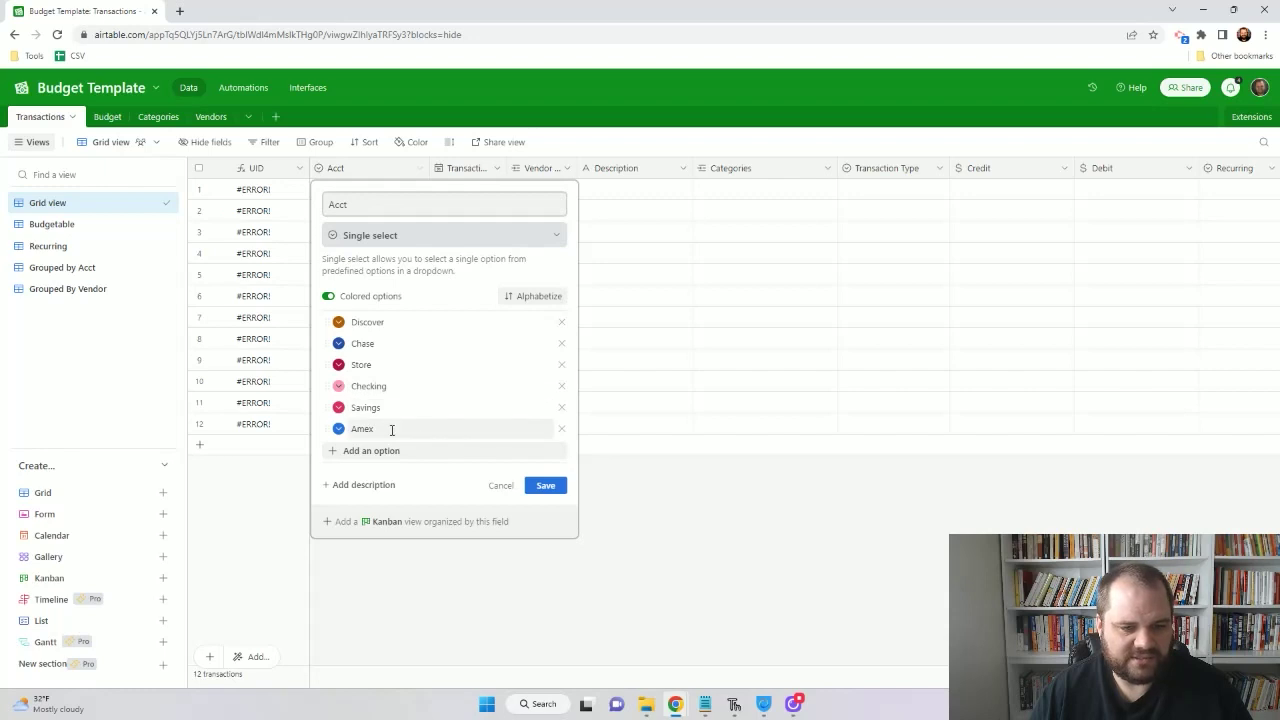
click(498, 487)
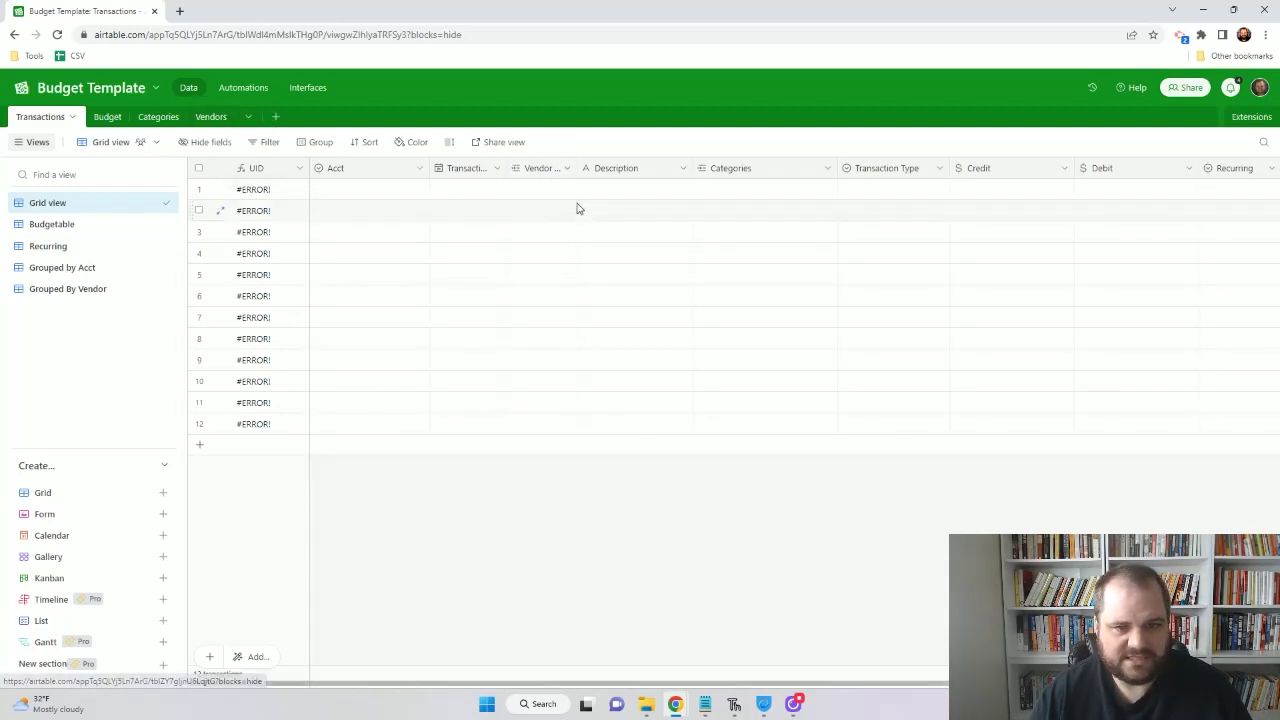
click(635, 194)
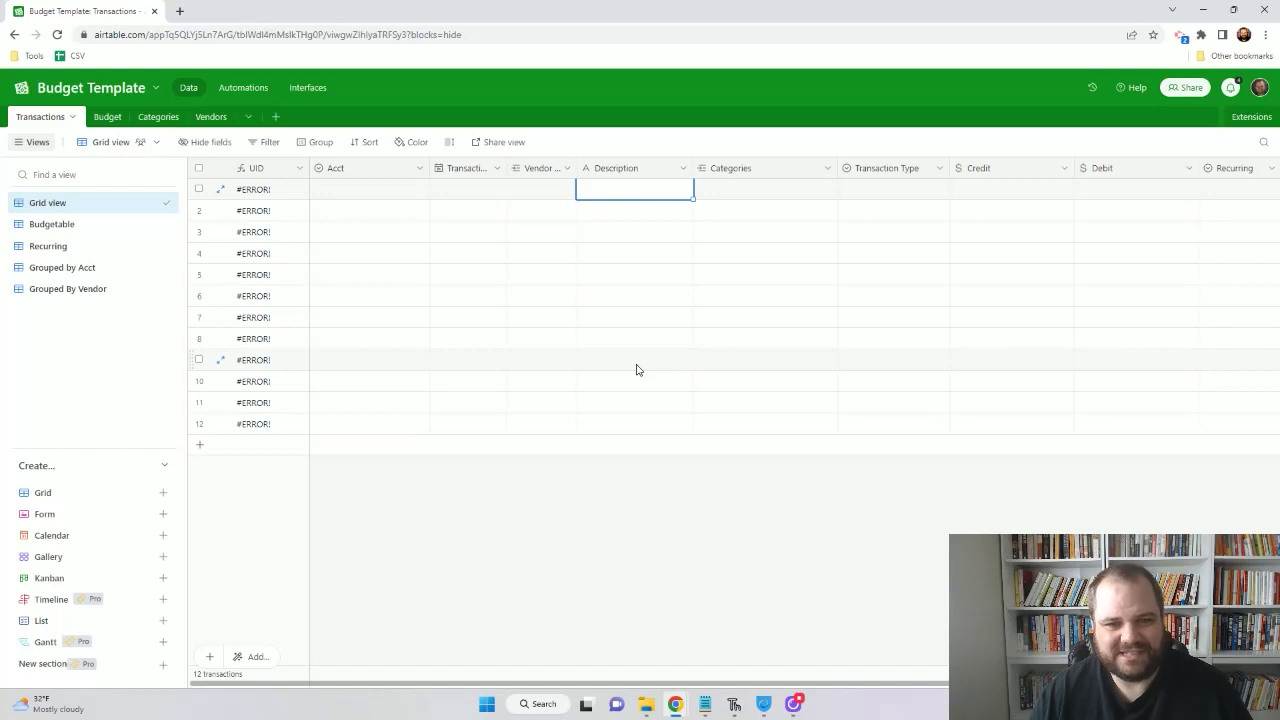
drag(643, 688, 740, 693)
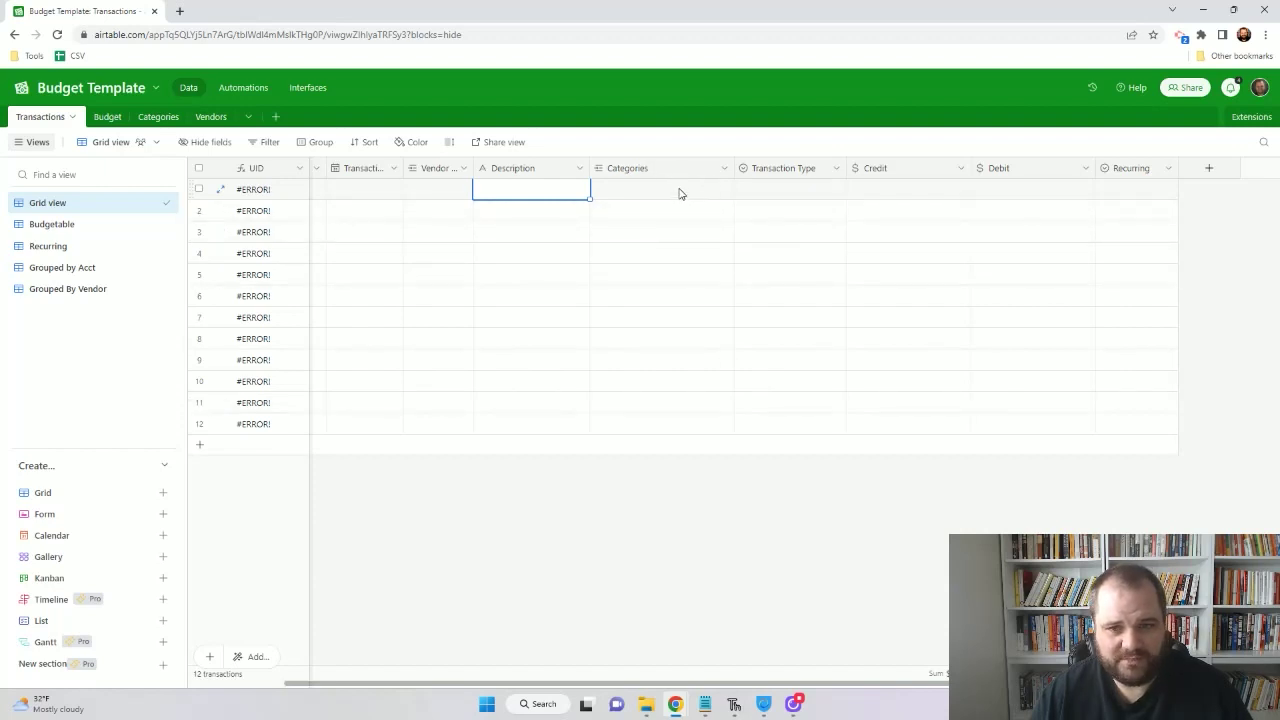
click(836, 168)
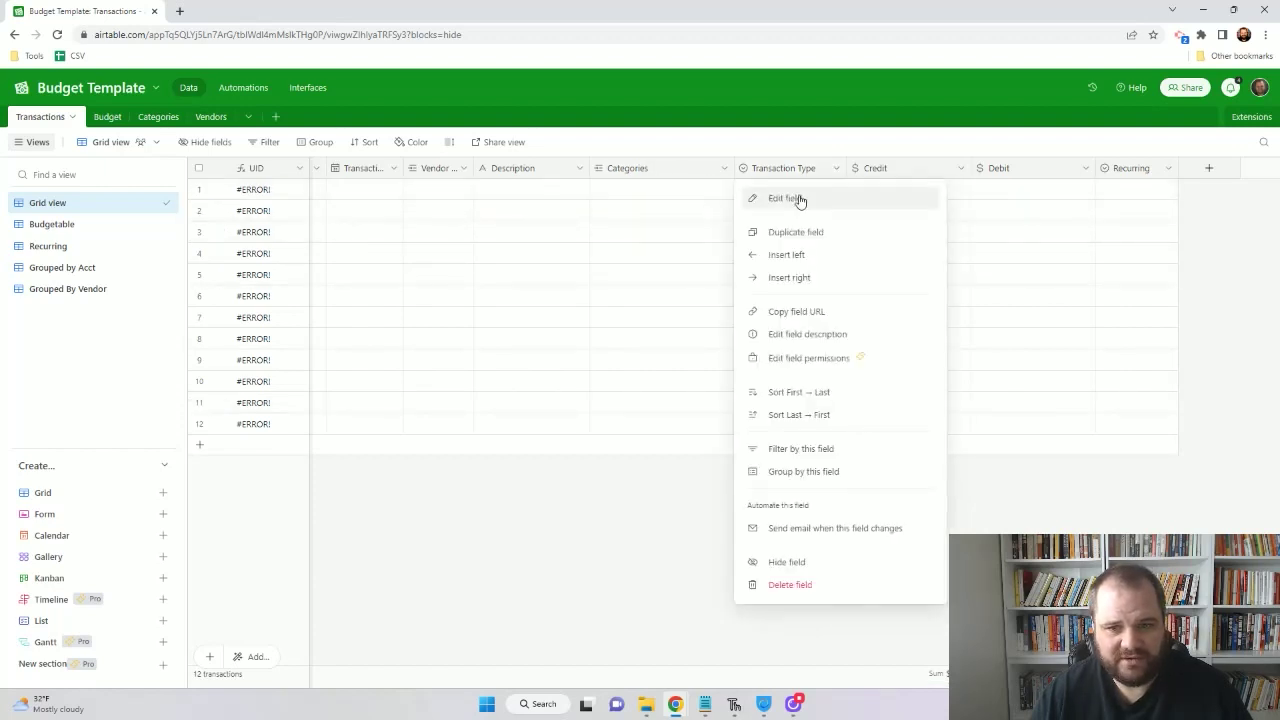
click(800, 198)
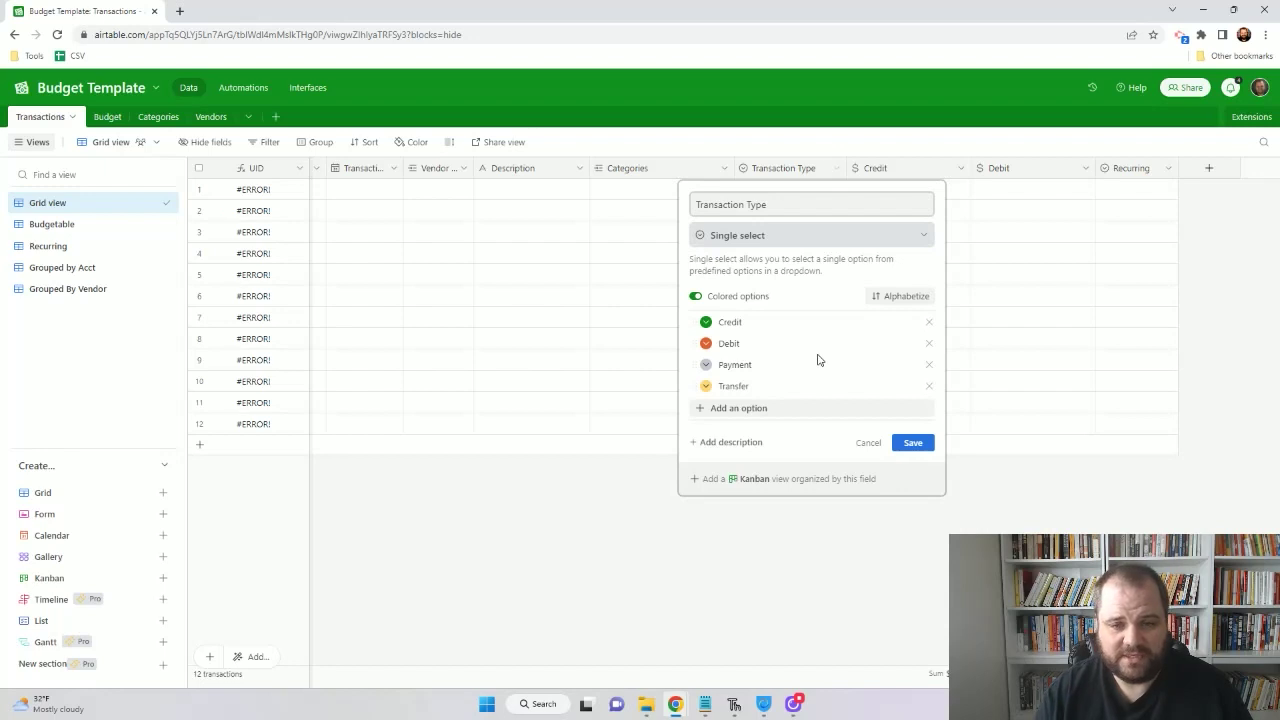
click(870, 444)
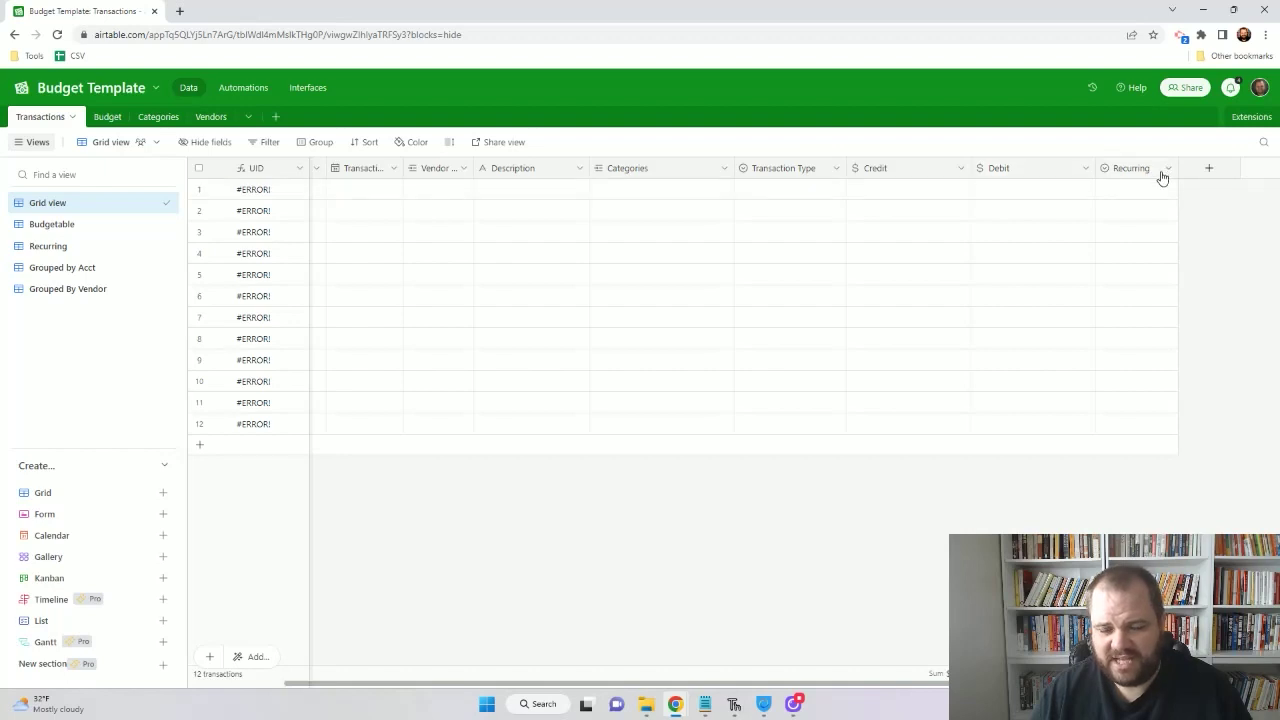
scroll(890, 690, left, 3)
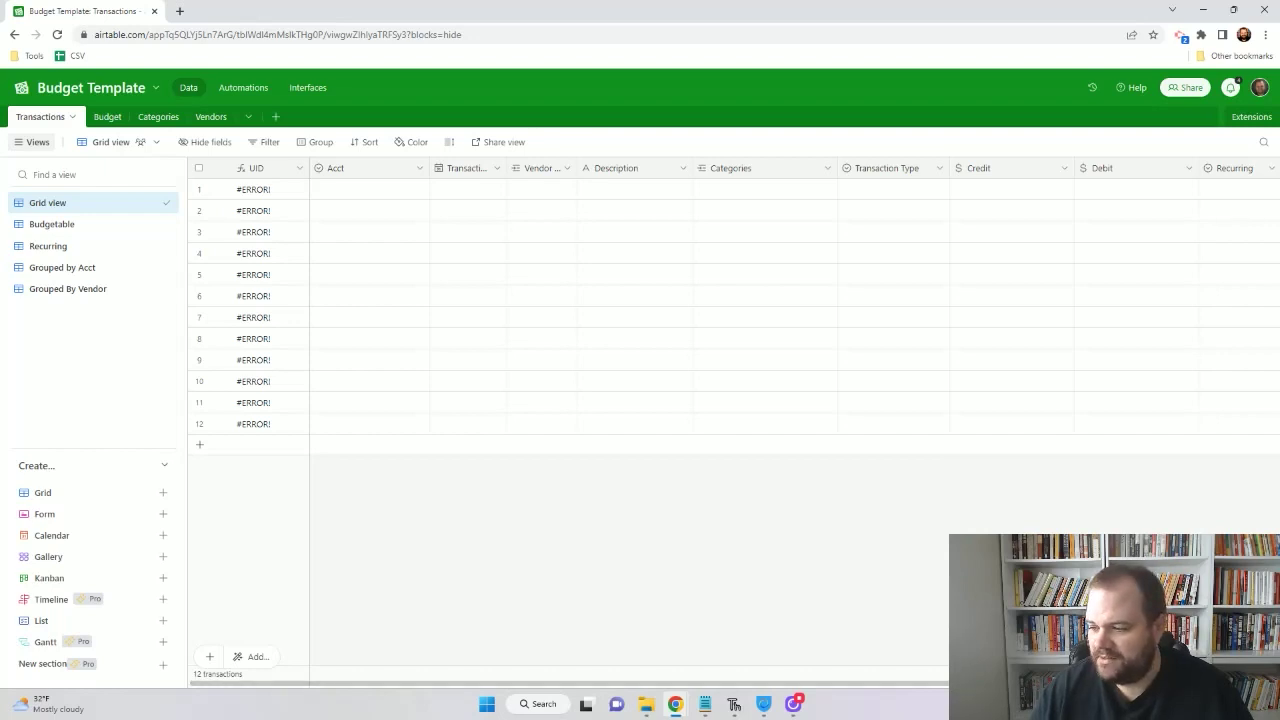
Paste the four copied transactions (Adobe, Bay Citgo, Target) starting at row 1's Acct cell.
click(675, 704)
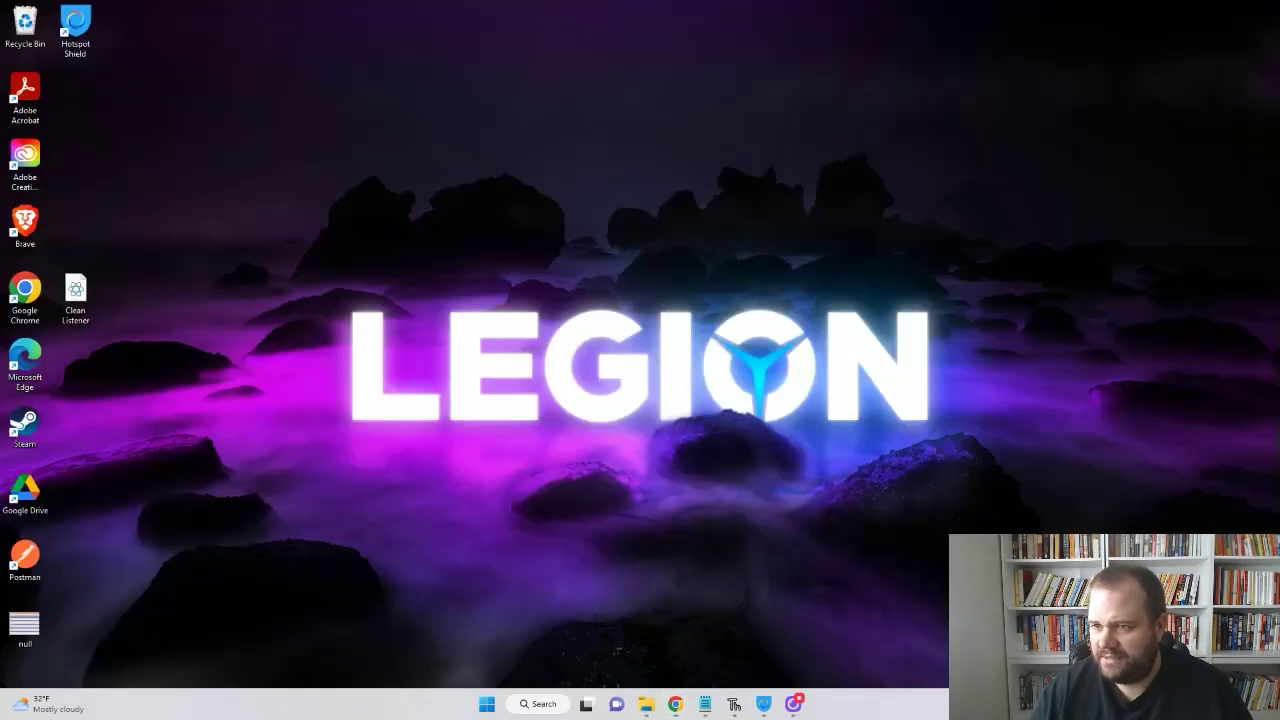
click(675, 704)
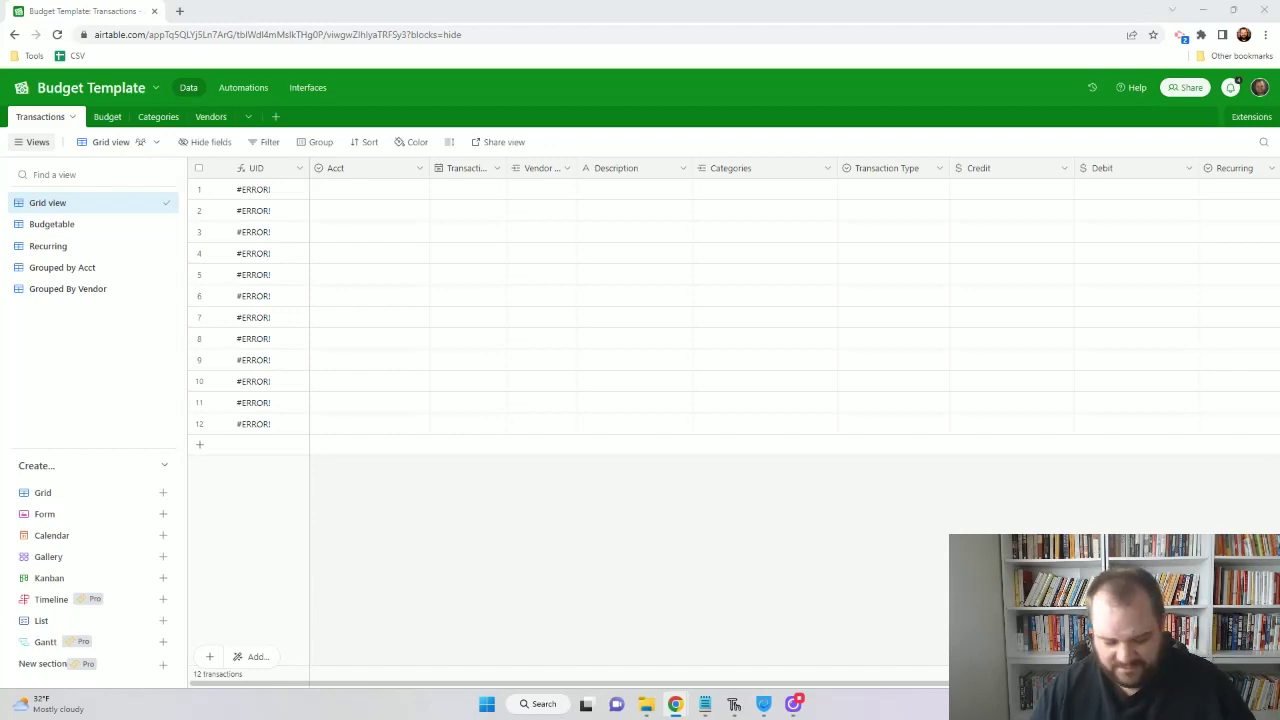
click(355, 190)
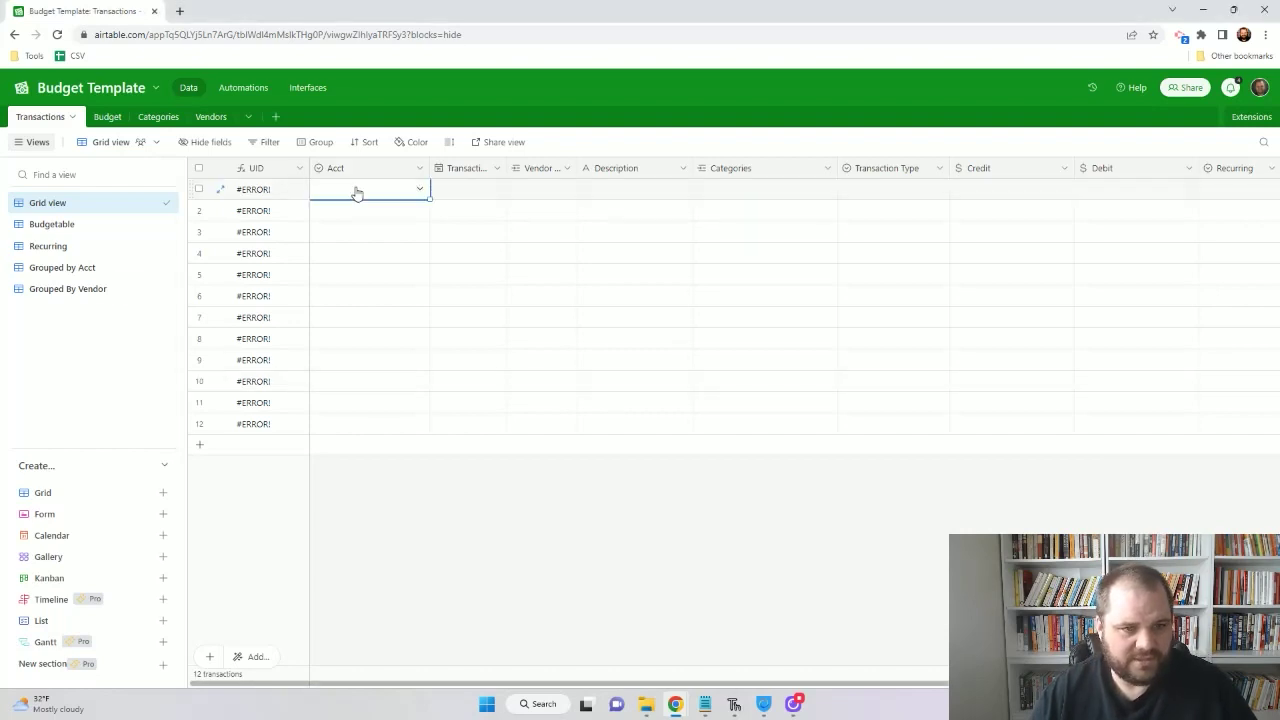
text(Discover	2/3/2023	Adobe	creative cloud	Web	Debit		$52.99	Monthly Chase	1/10/2023	Bay Citgo	3.09	Gas & Fuel	Debit		$48.12	No Store	1/7/2023	Target	clothes	Household	Debit		$98.43	No Store	1/27/2023	Target	cleaning products	Household	Debit		$12.55	No)
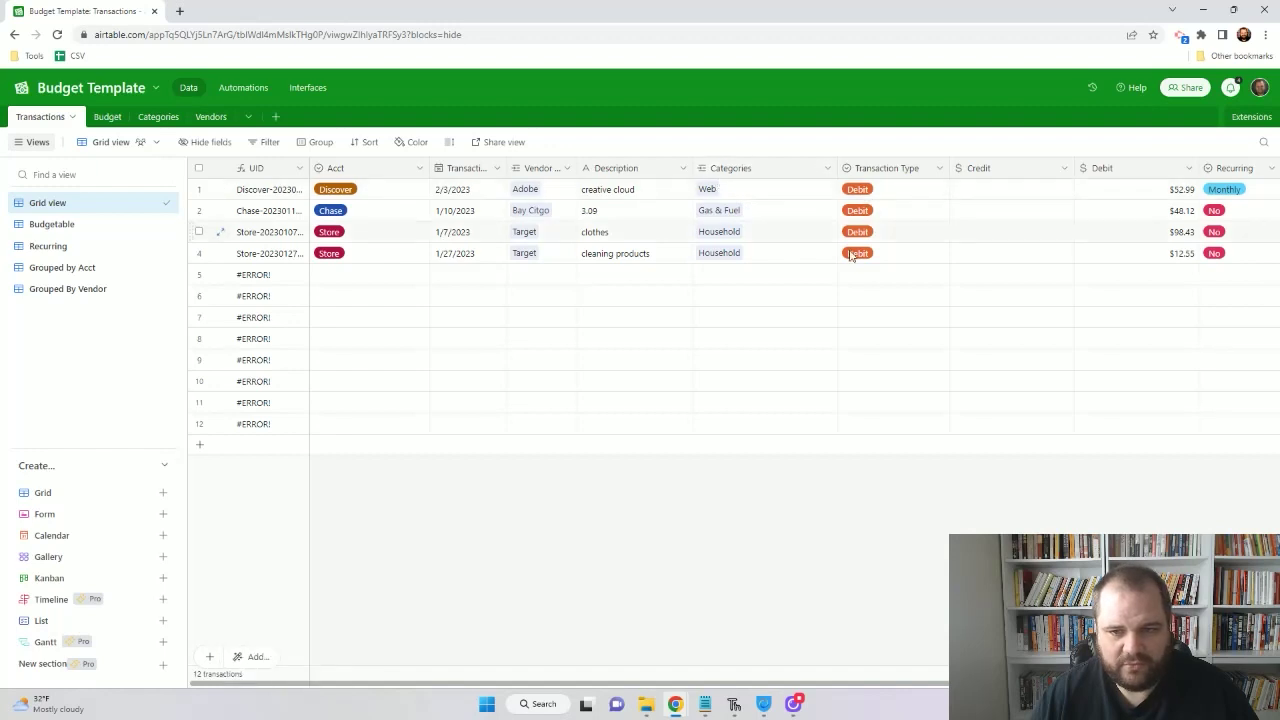
drag(897, 686, 919, 686)
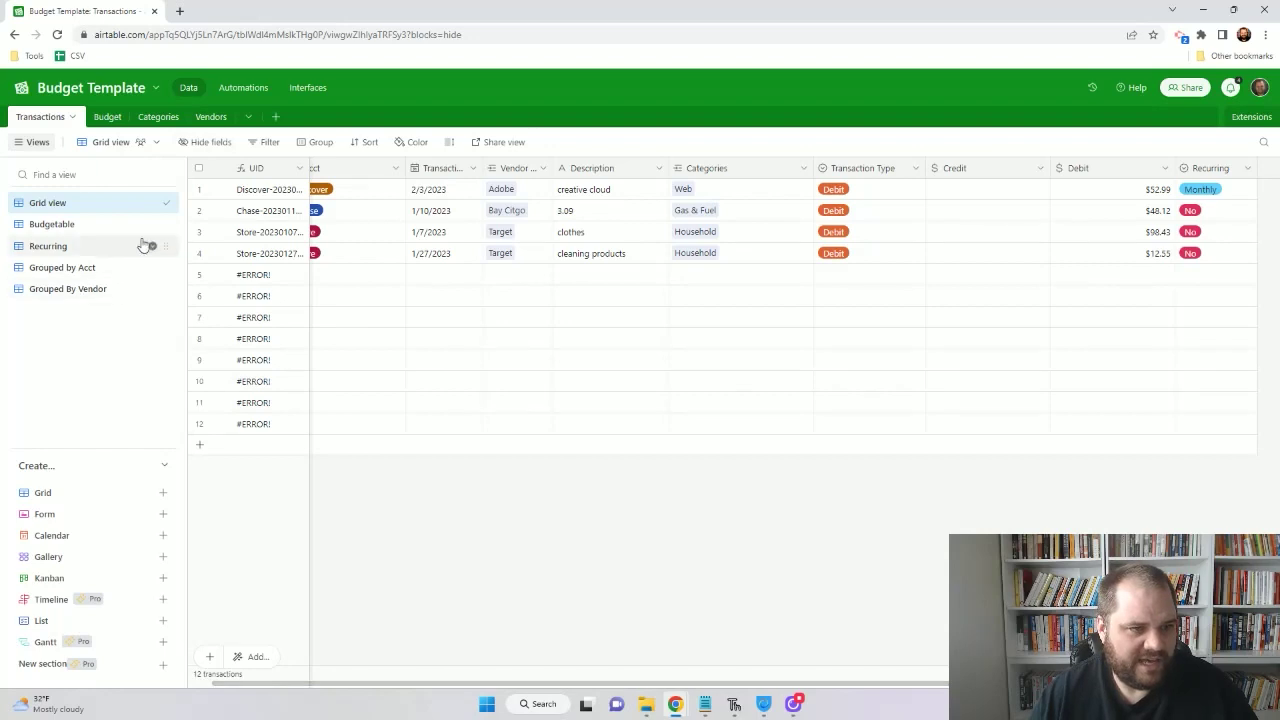
click(72, 249)
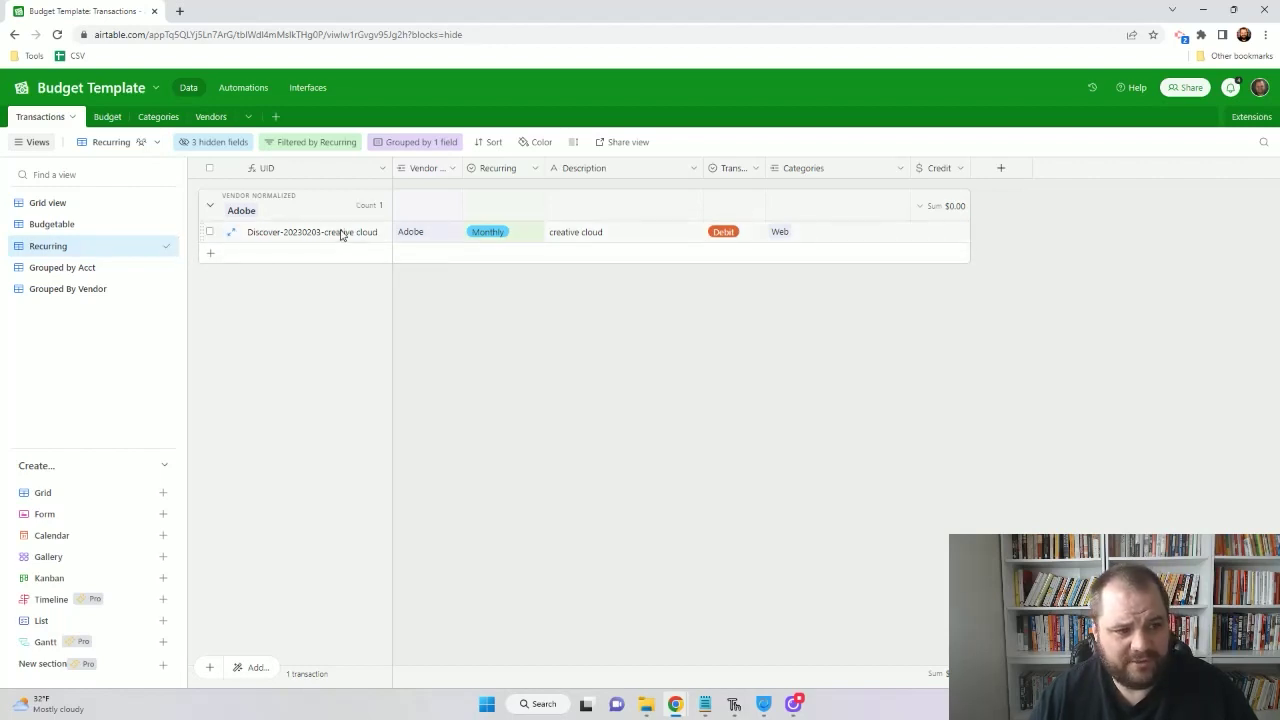
click(78, 204)
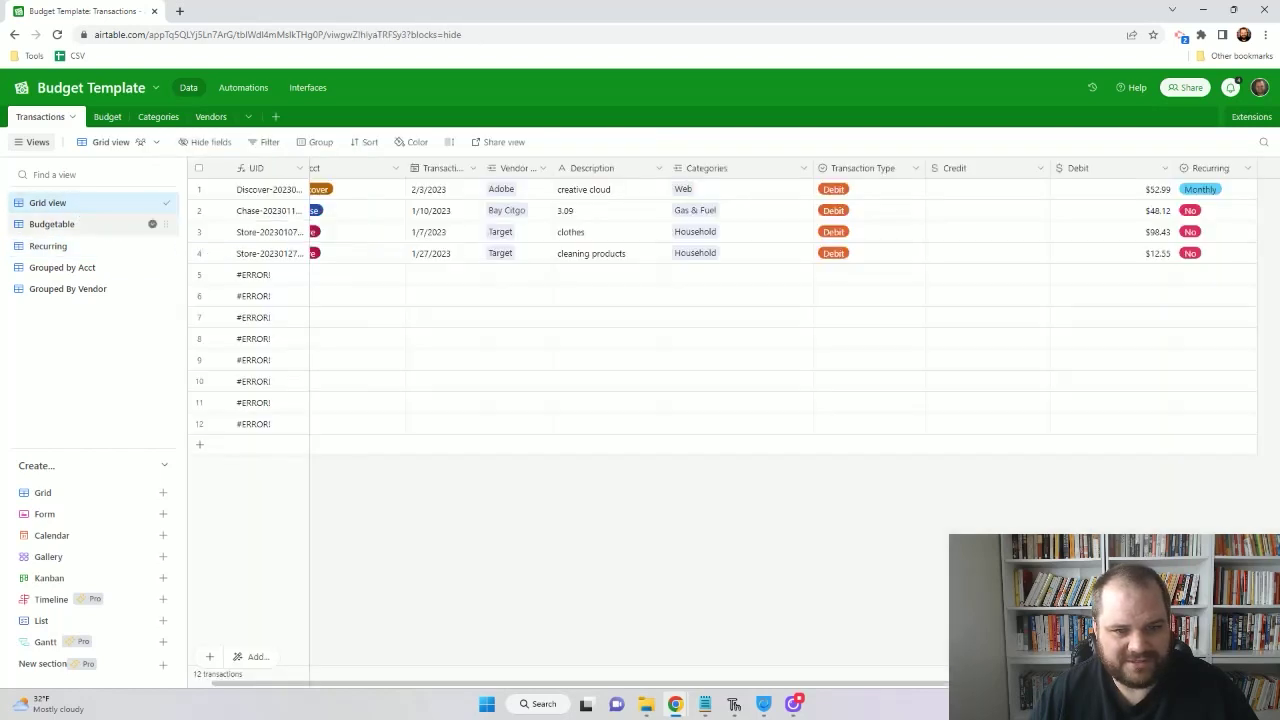
drag(801, 691, 667, 686)
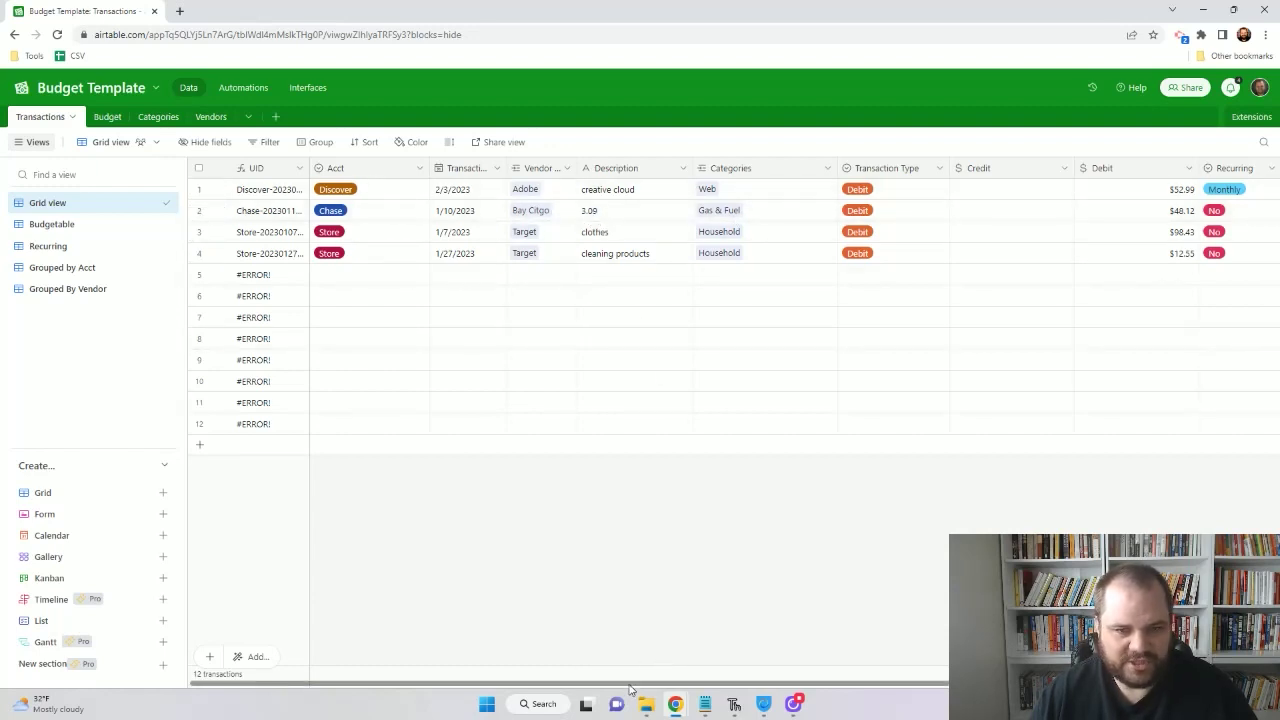
drag(630, 688, 686, 689)
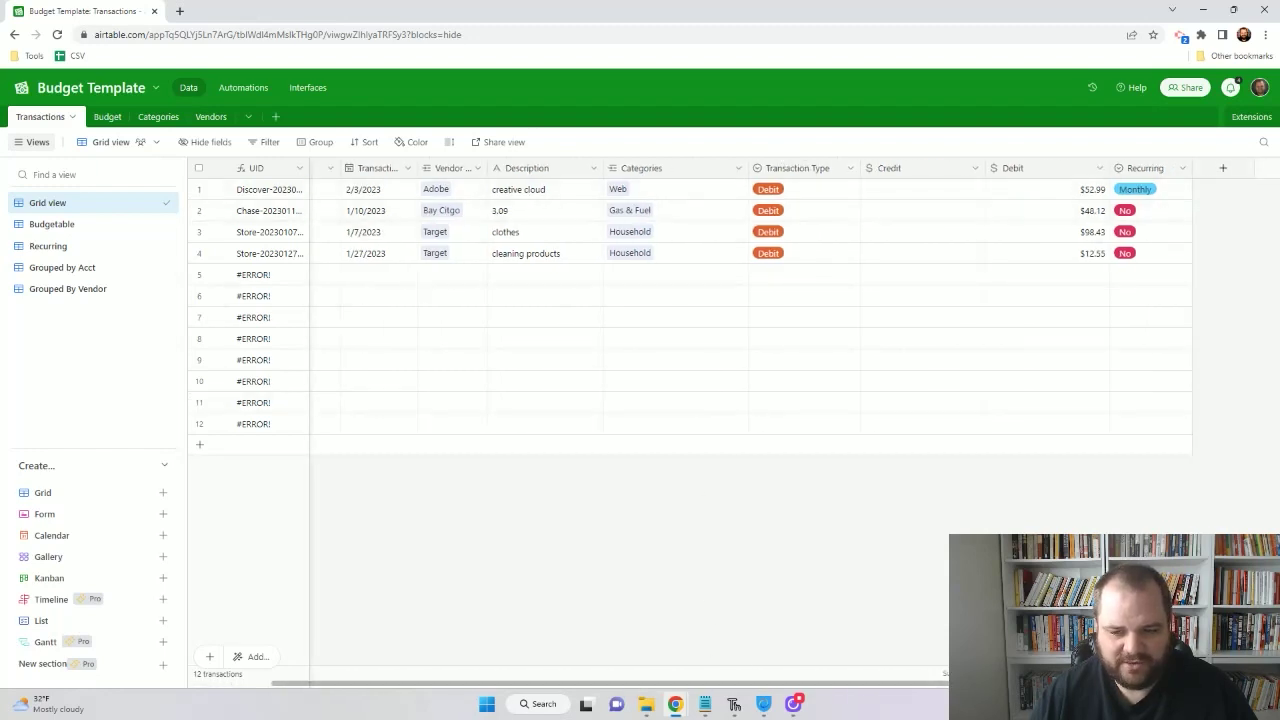
drag(600, 688, 518, 688)
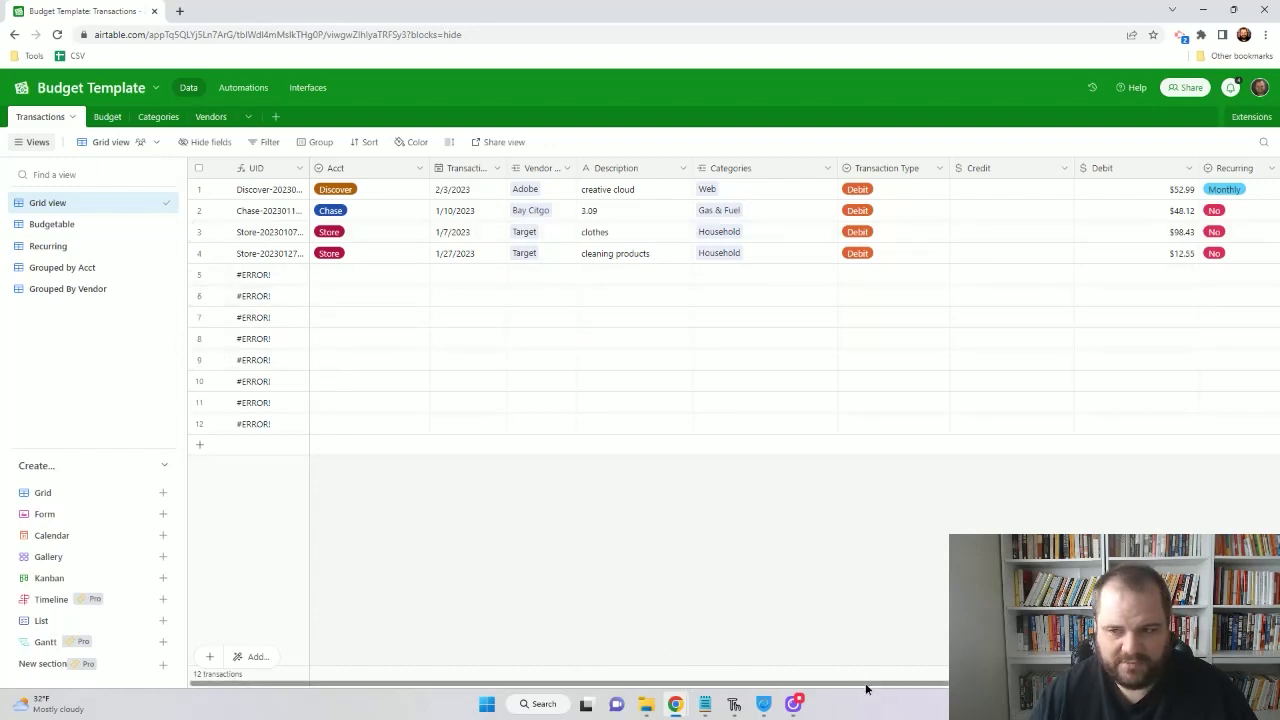
drag(866, 686, 1063, 474)
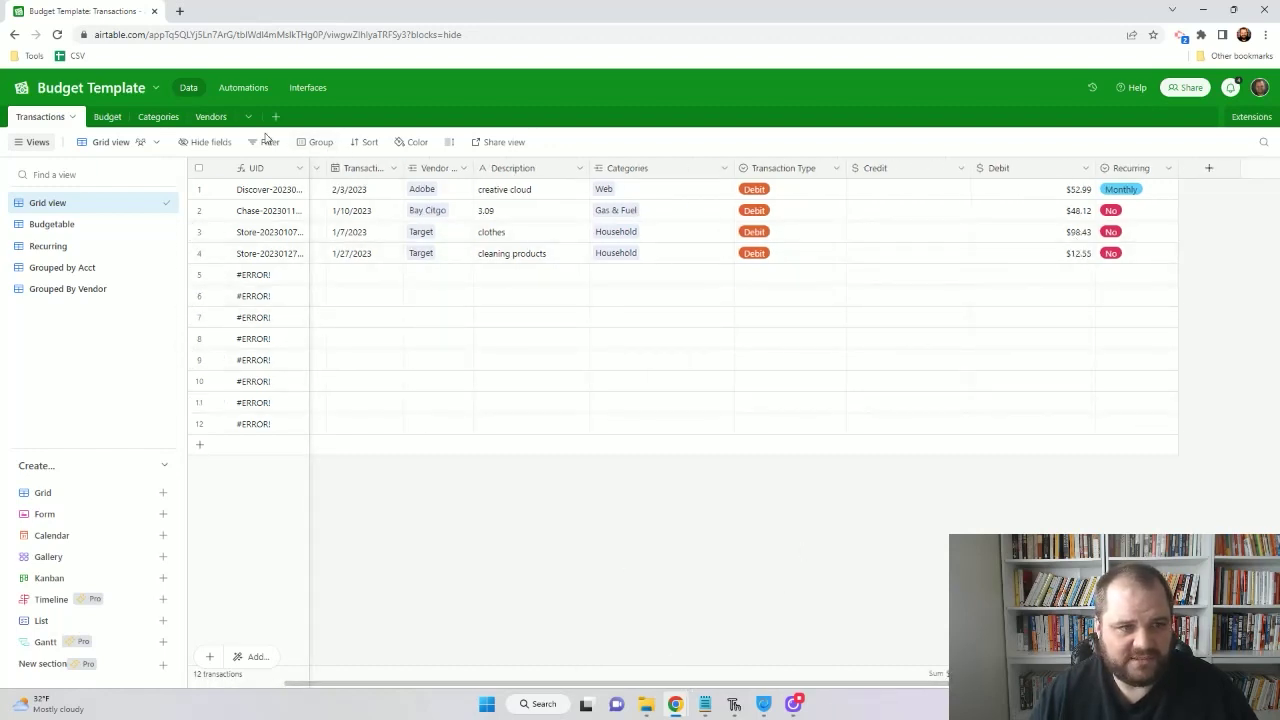
click(210, 118)
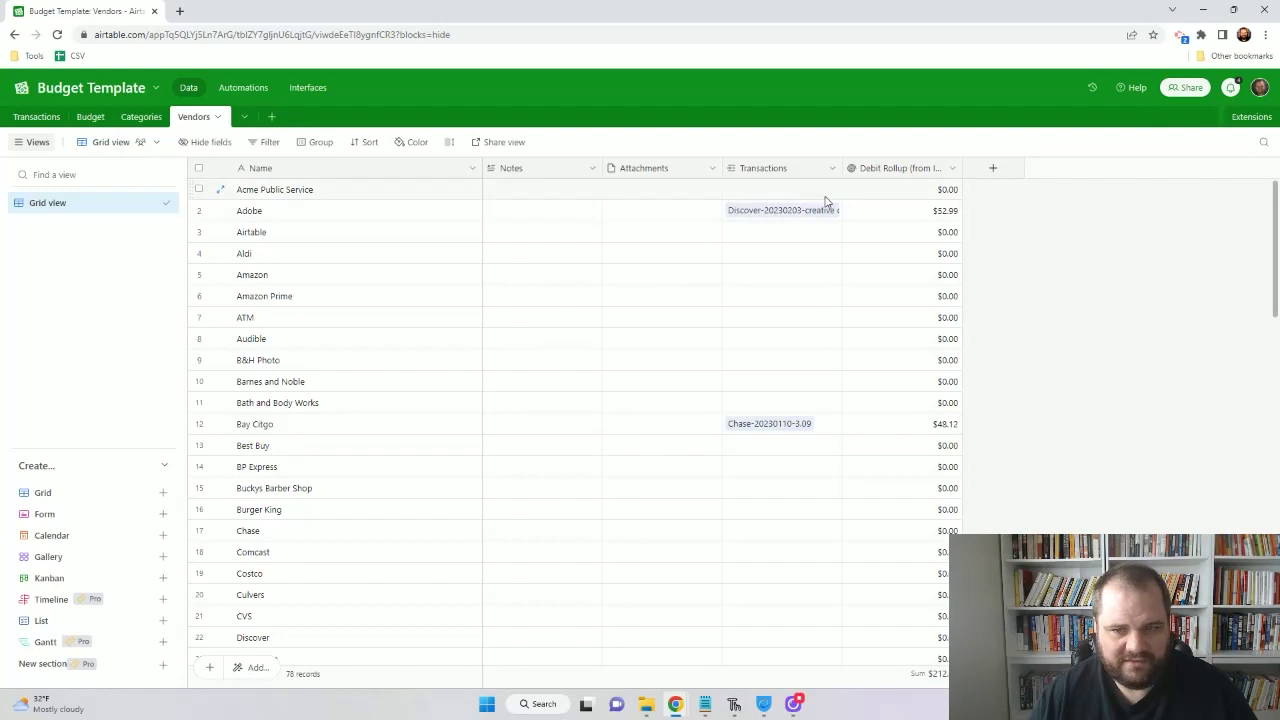
scroll(857, 480, down, 12)
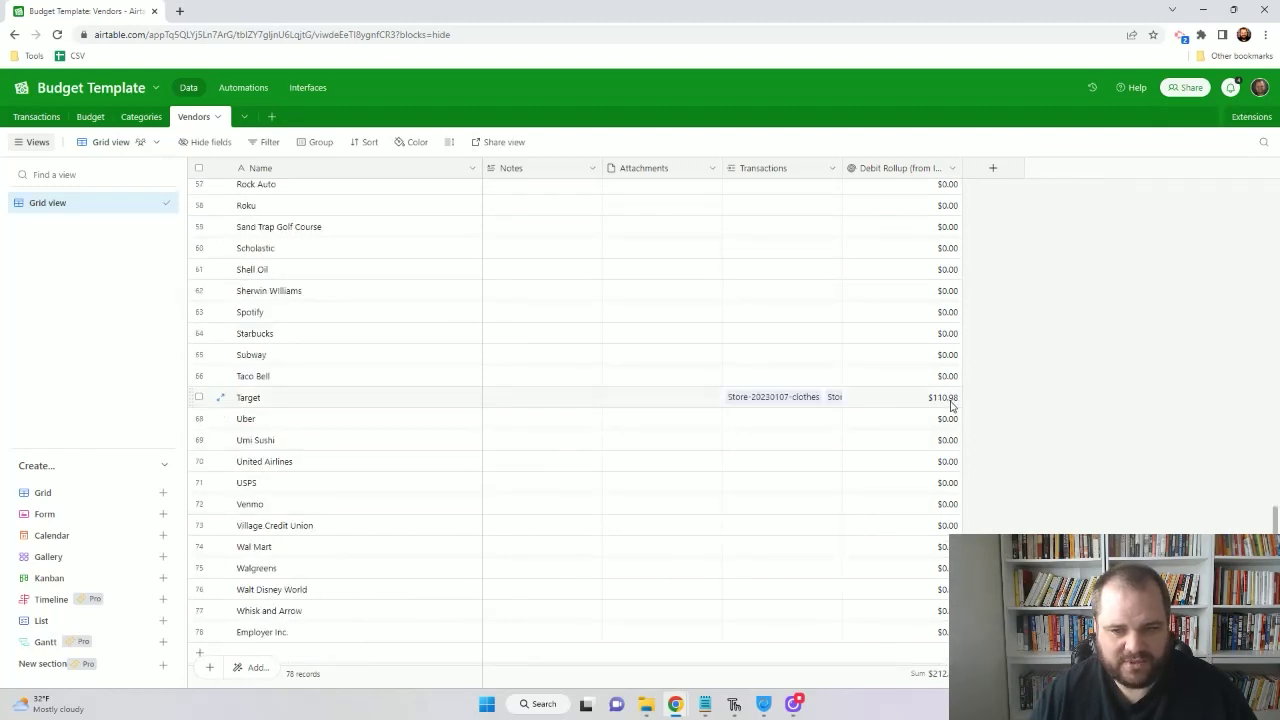
click(36, 116)
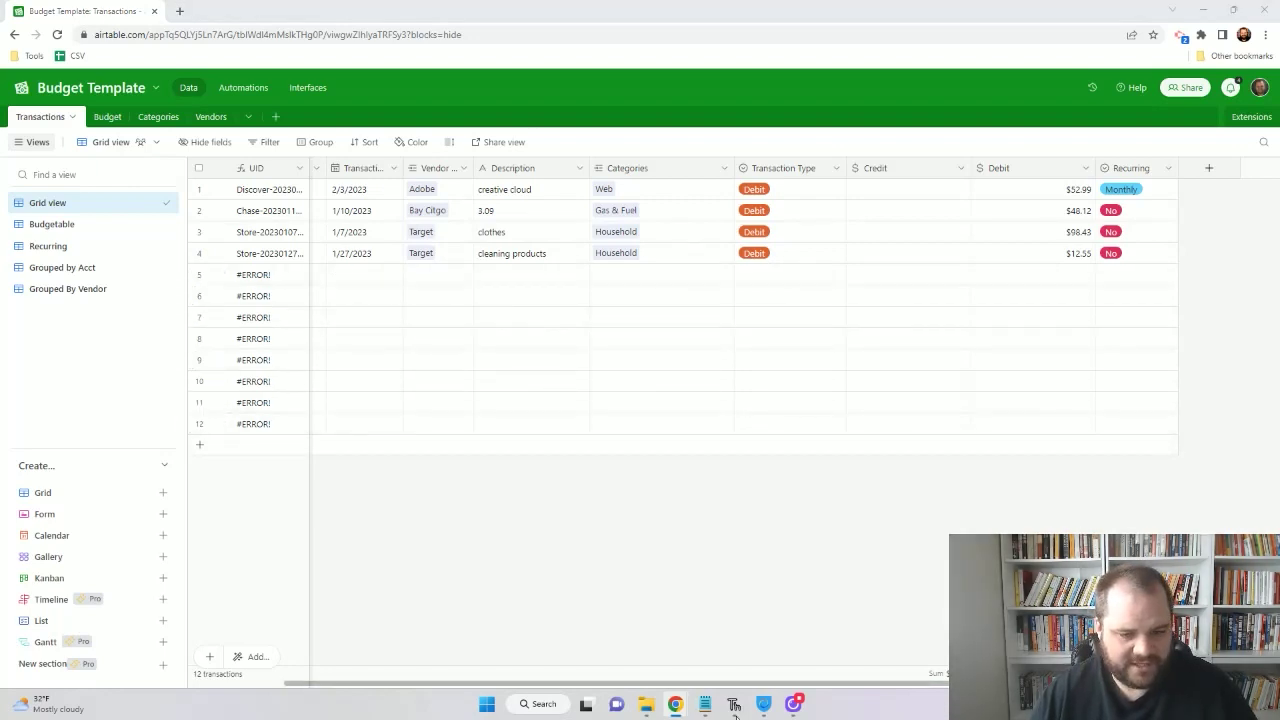
Paste the $24.74 Target washcloth-return credit into row 5 and check its vendor link.
click(292, 655)
click(371, 275)
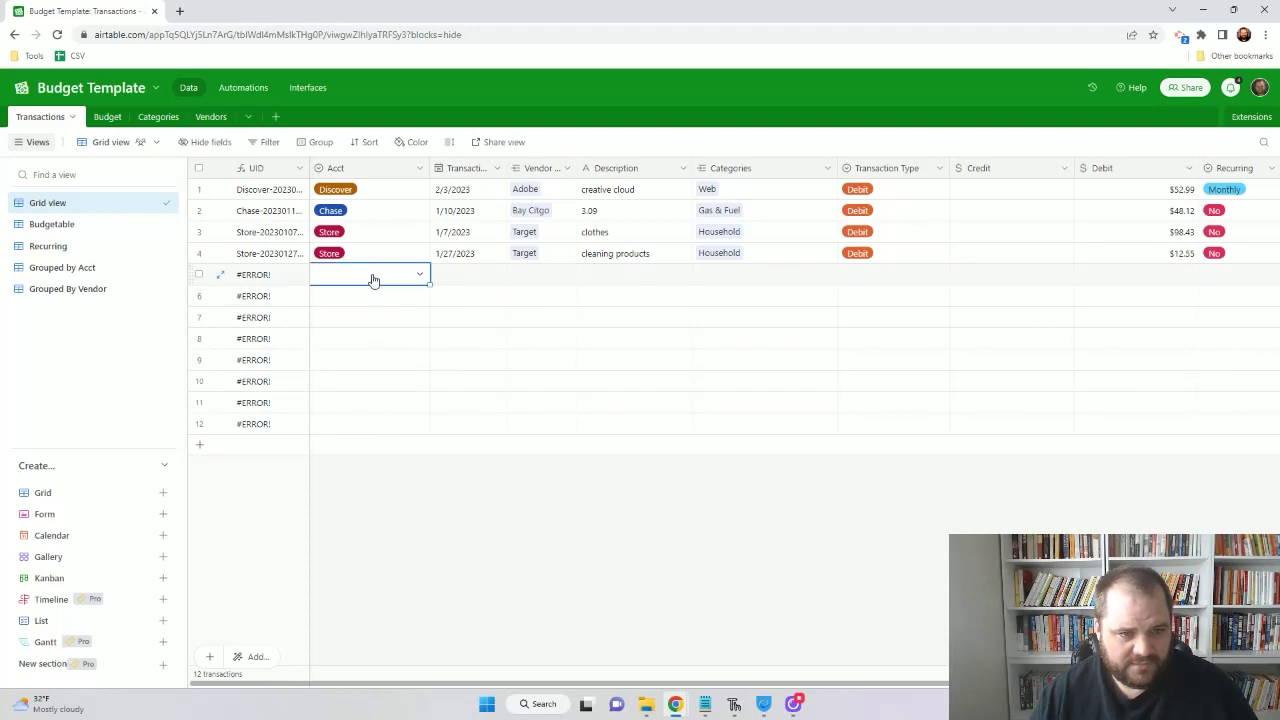
text(Store	2/27/2023	Target	return washcloths	Household	Credit	$24.74		No)
click(510, 283)
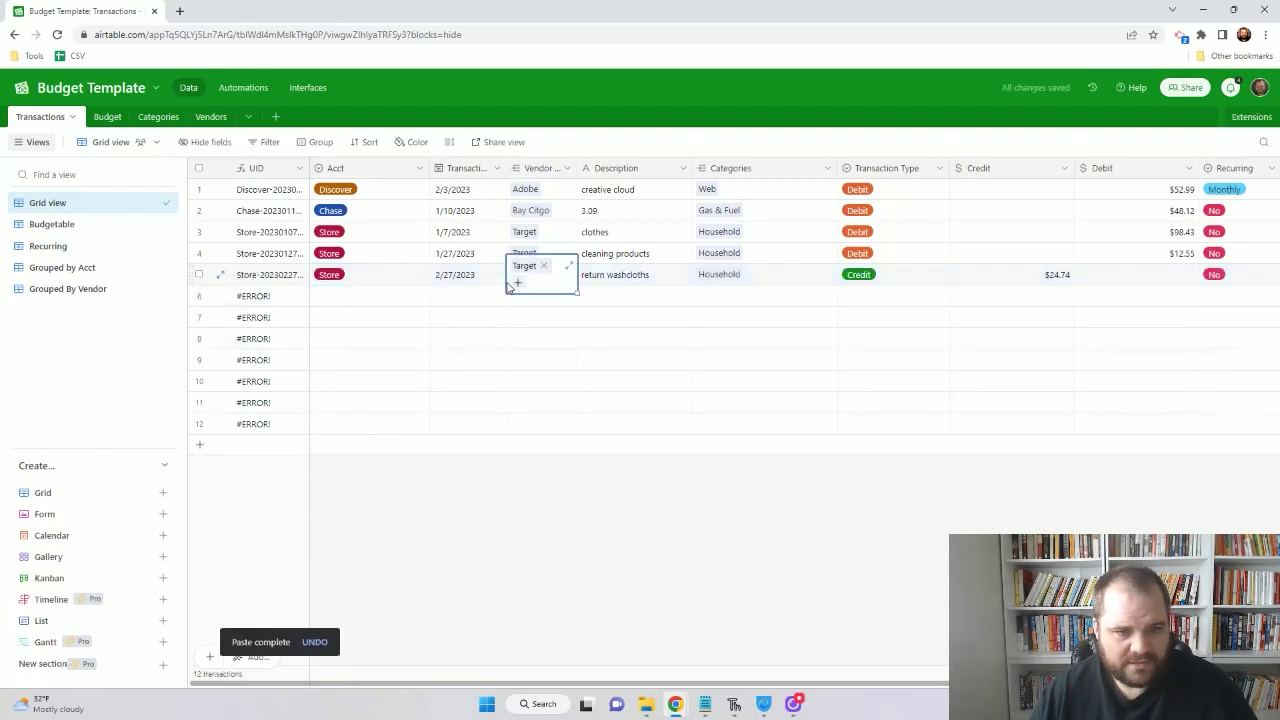
click(661, 280)
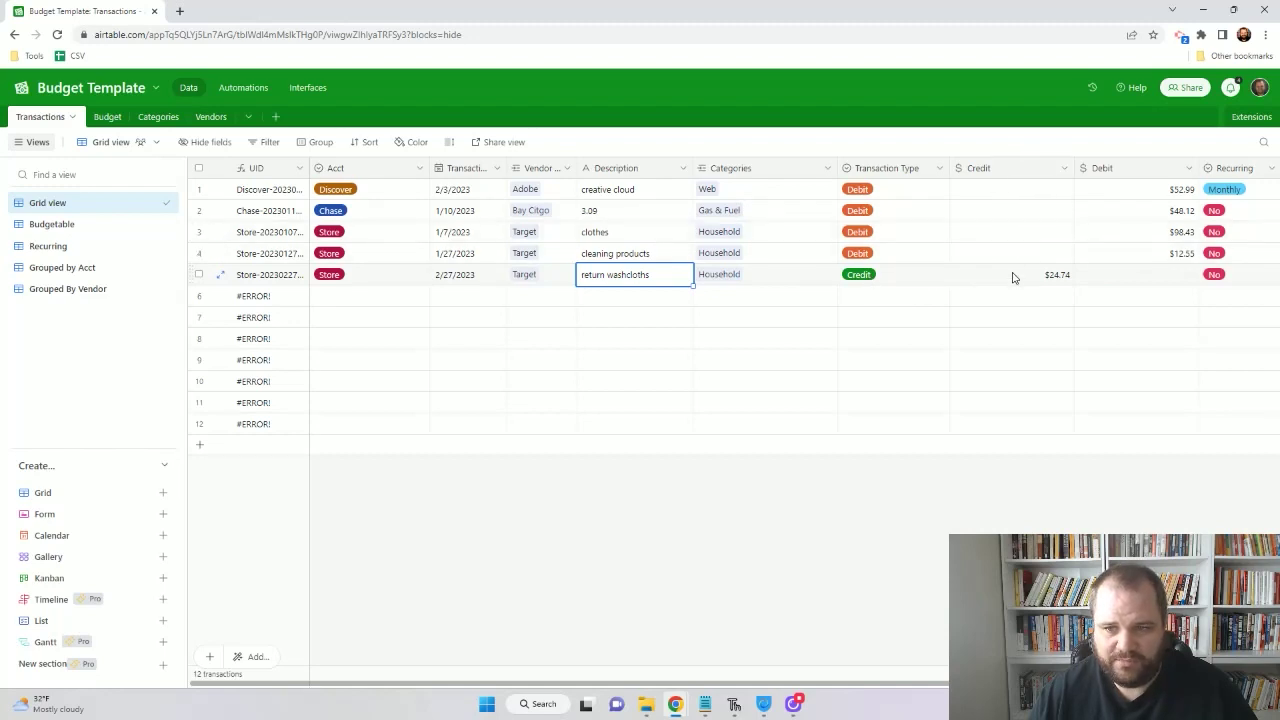
scroll(942, 285, right, 2)
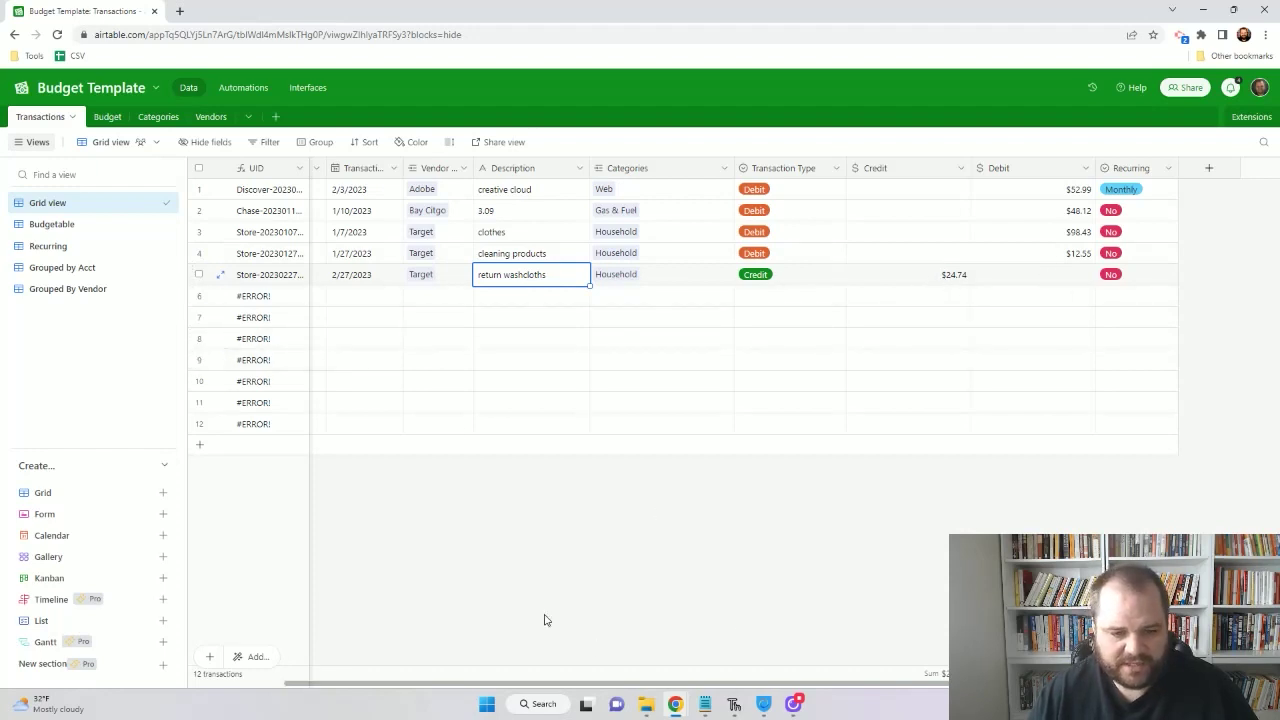
click(208, 118)
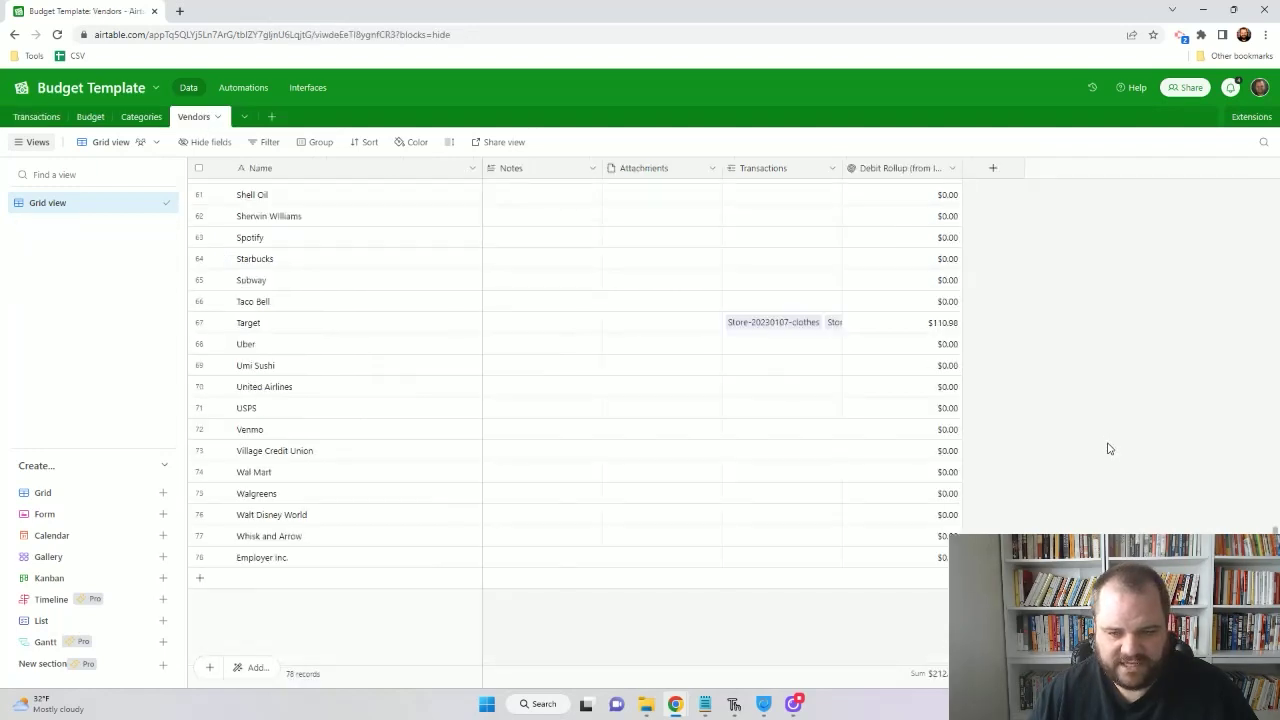
Scroll through the Categories table briefly, then return to the Transactions table.
click(850, 392)
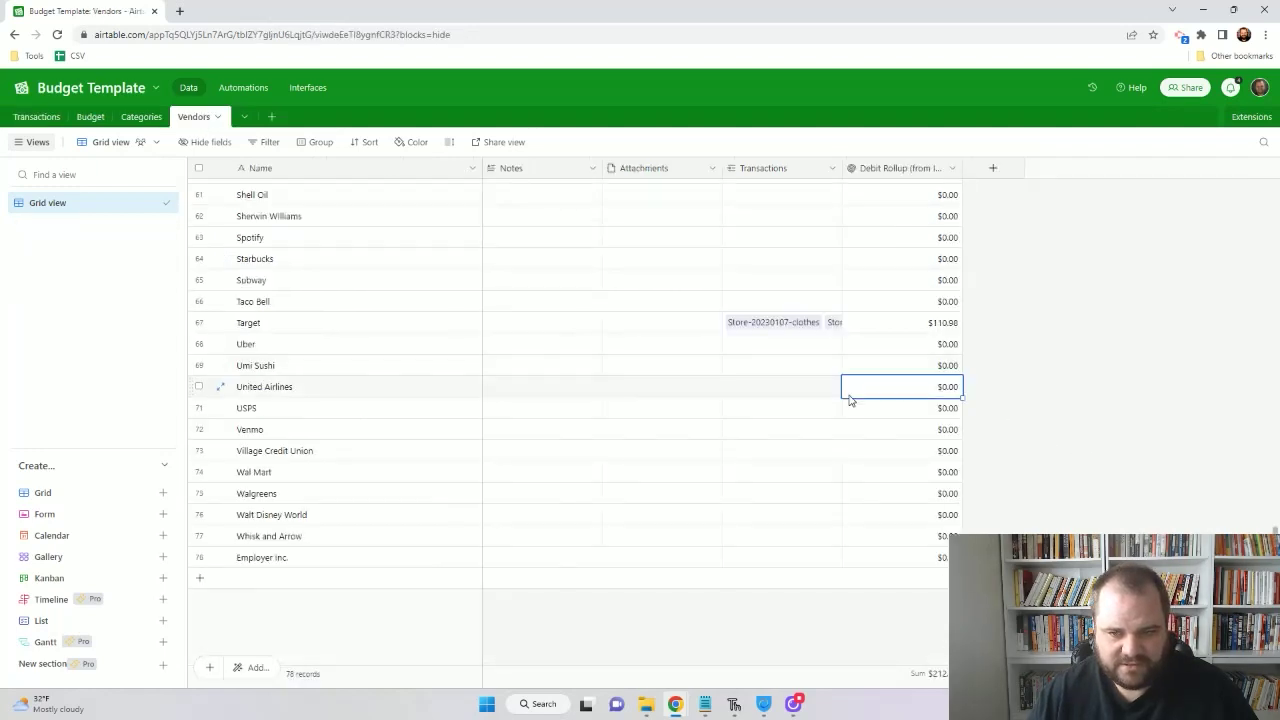
click(45, 117)
click(158, 117)
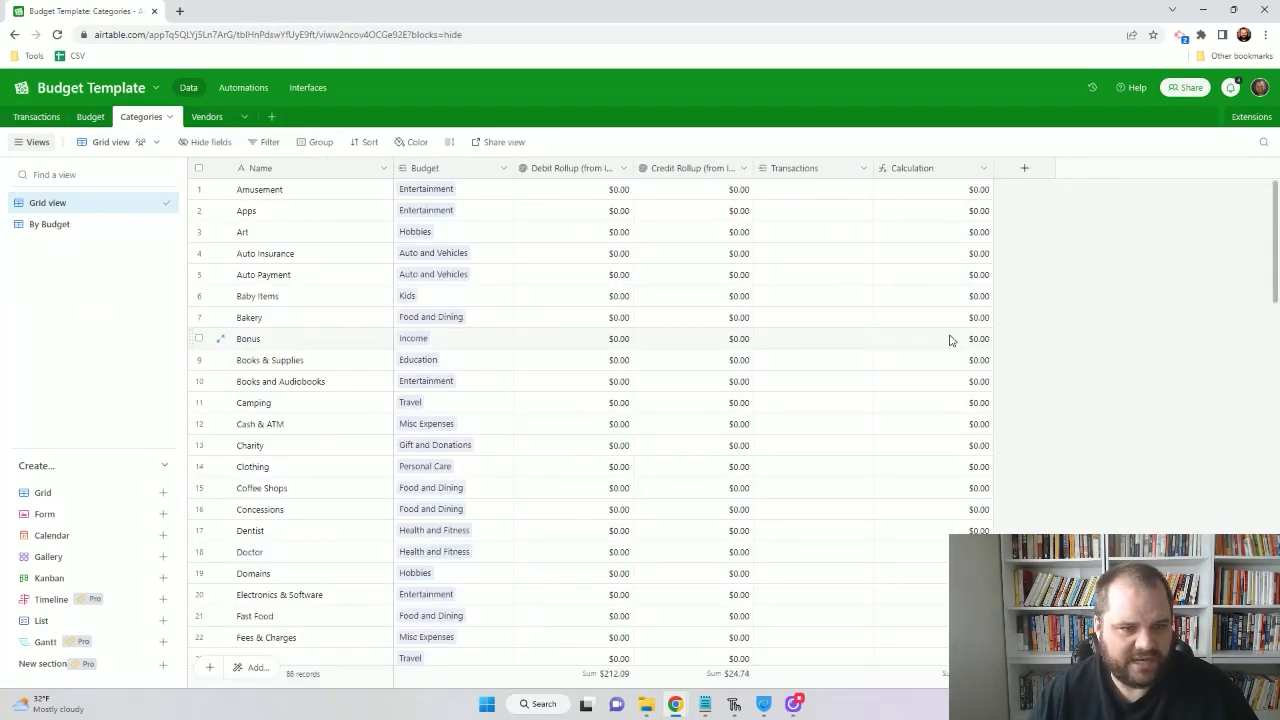
scroll(951, 372, down, 3)
scroll(951, 372, down, 2)
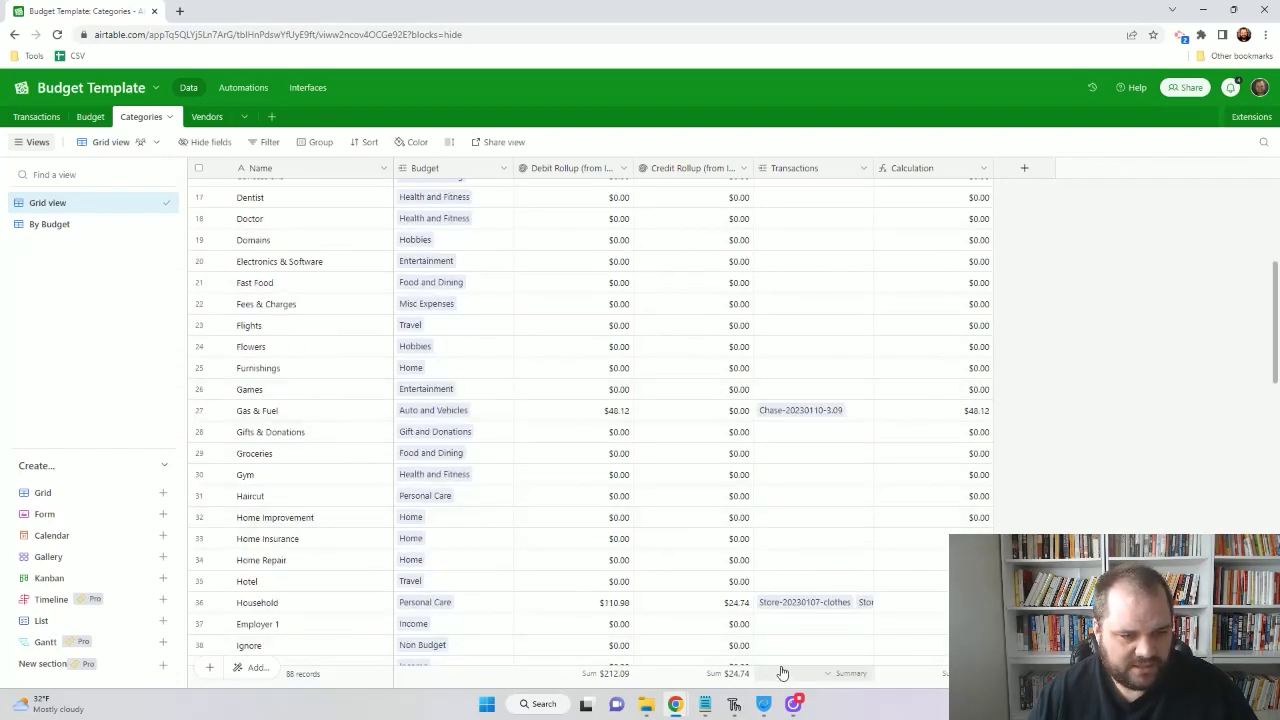
scroll(830, 620, down, 2)
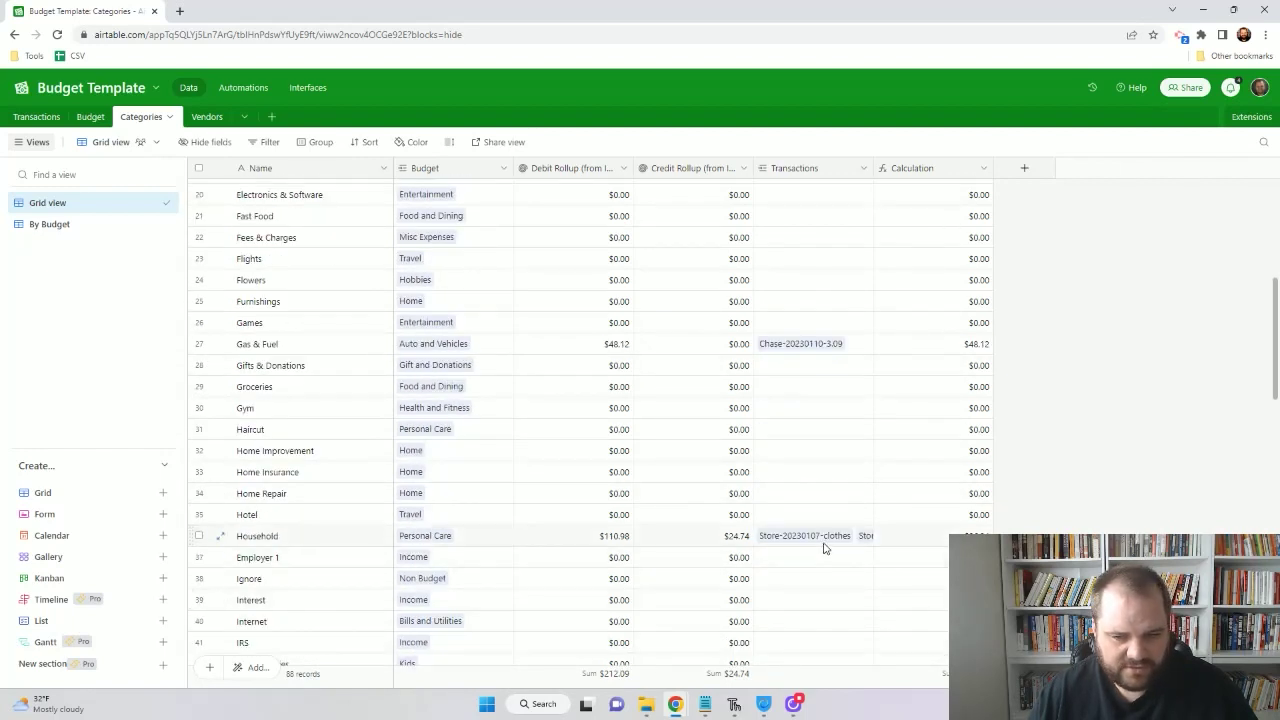
click(36, 117)
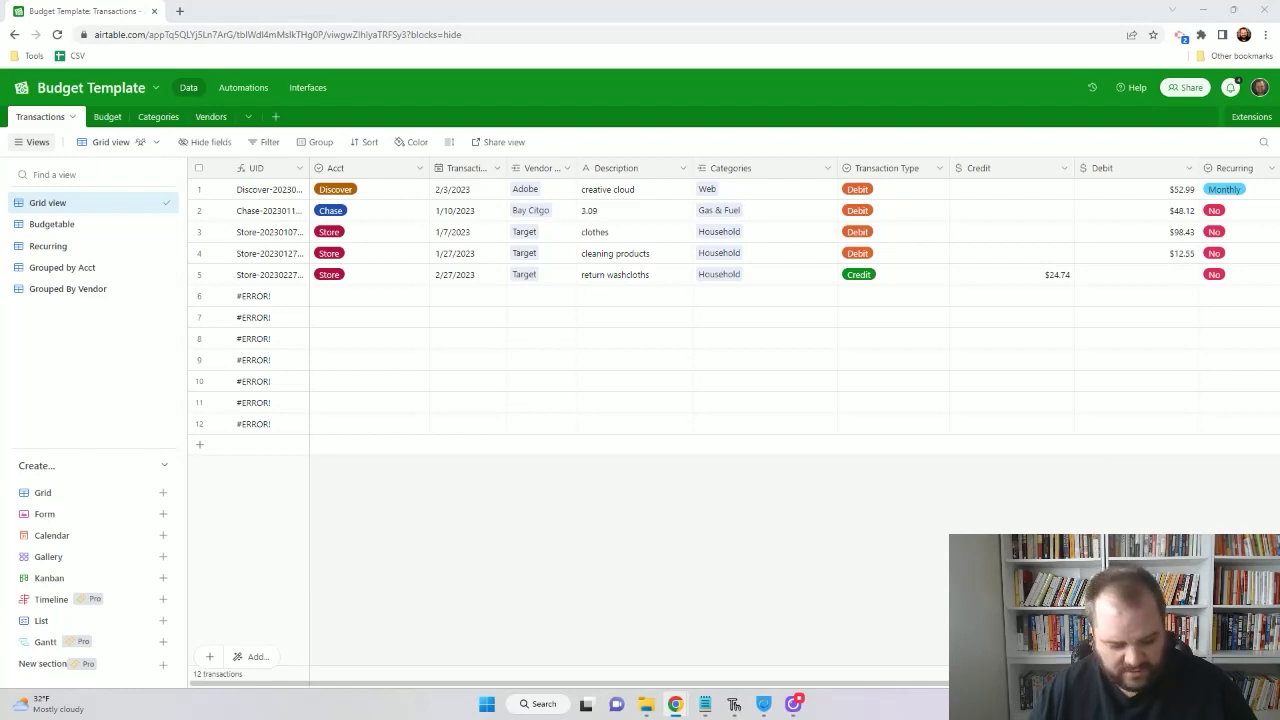
Paste the $500.00 Employer Inc. paycheck credit into row 6 of Transactions.
click(362, 300)
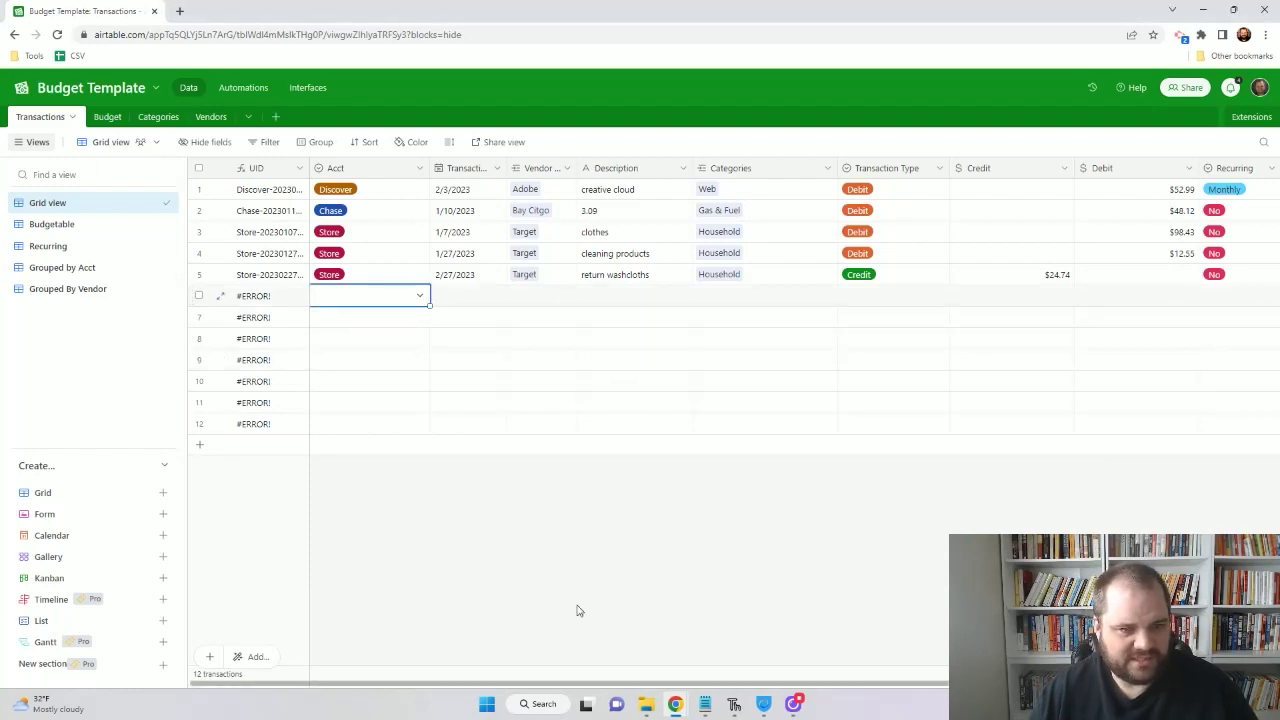
text(Checking	2/9/2023	Employer Inc.	Paycheck	Employer 1	Credit	$500.00		No)
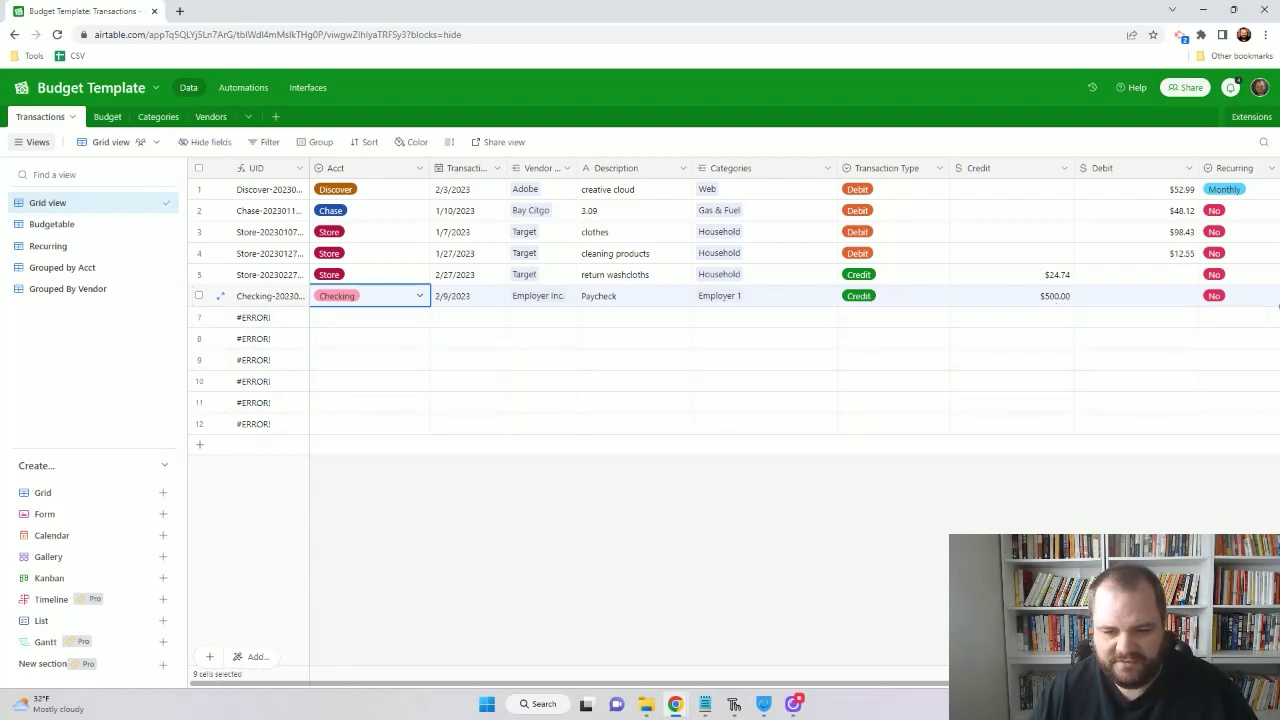
scroll(730, 300, right, 2)
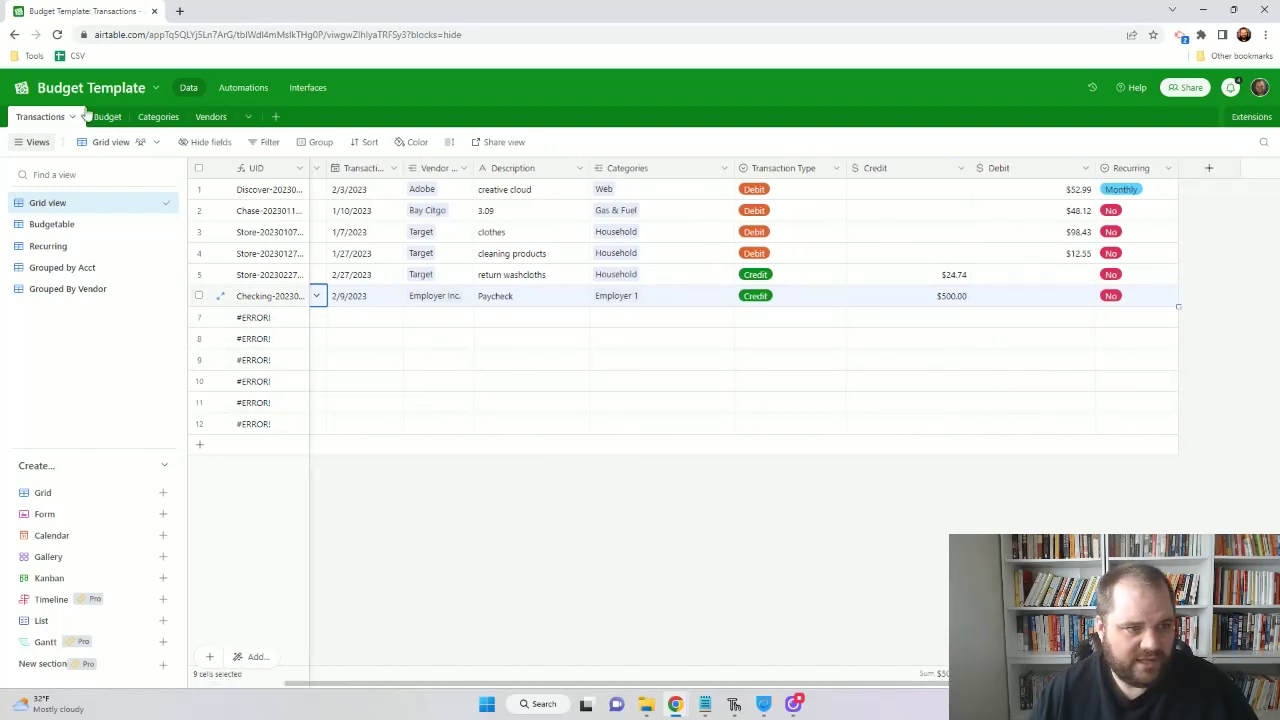
click(107, 117)
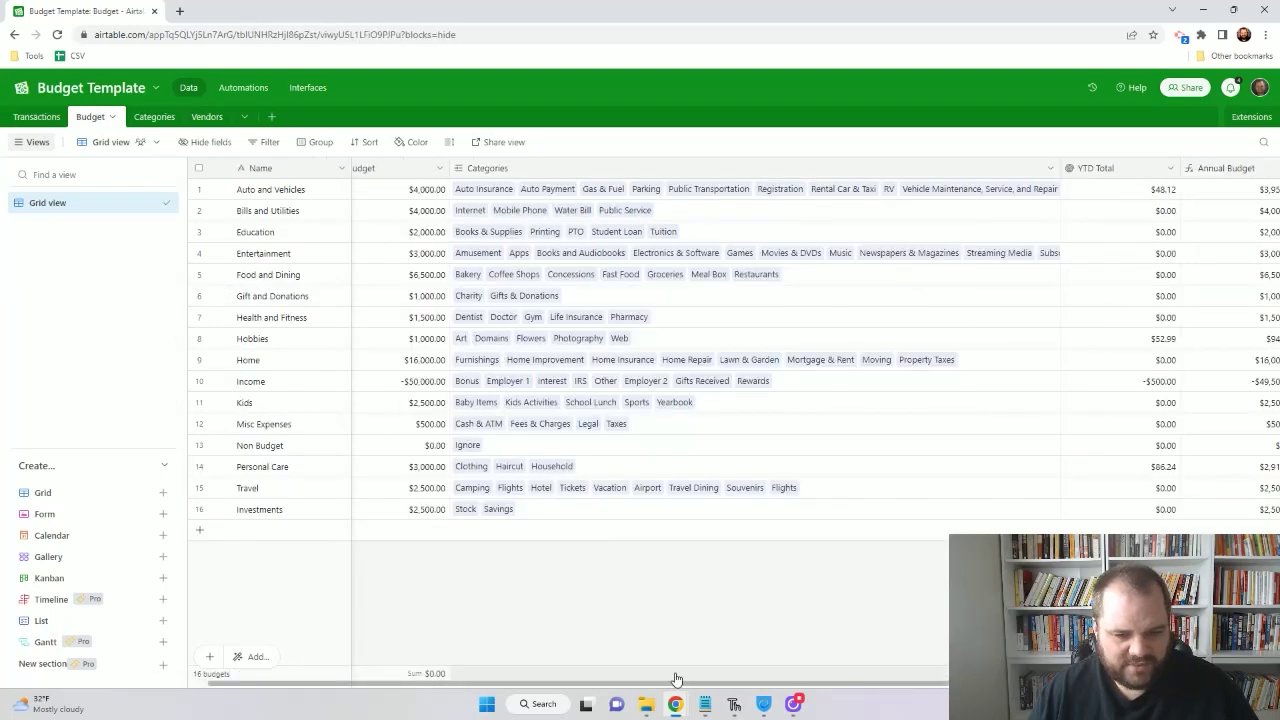
Scroll the Budget table to check Pct to Budget, then return to Transactions.
scroll(676, 679, right, 3)
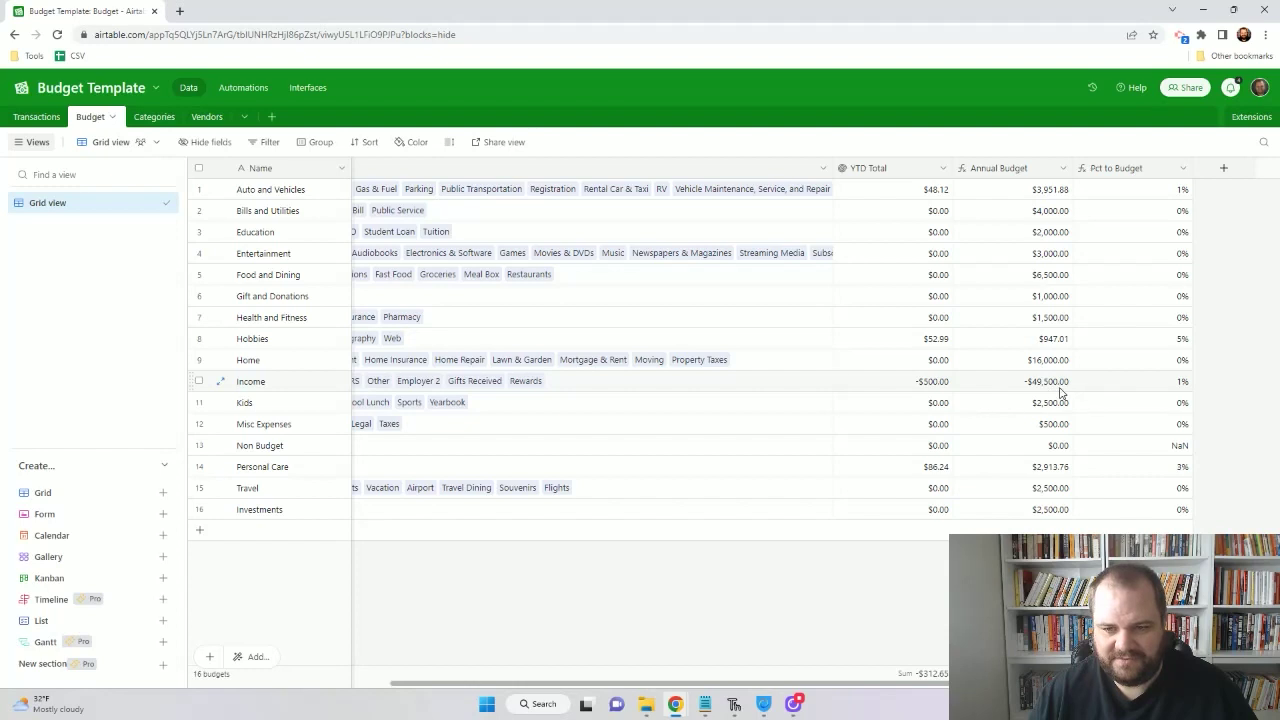
scroll(676, 425, left, 3)
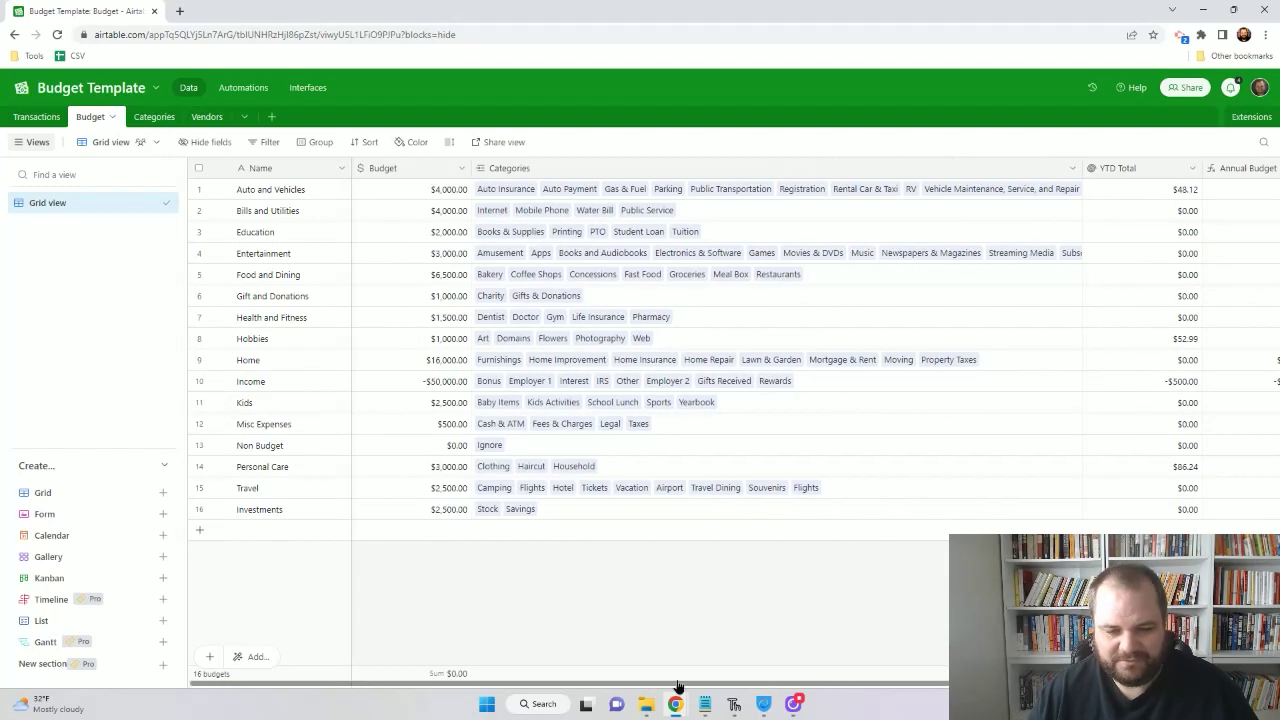
click(40, 118)
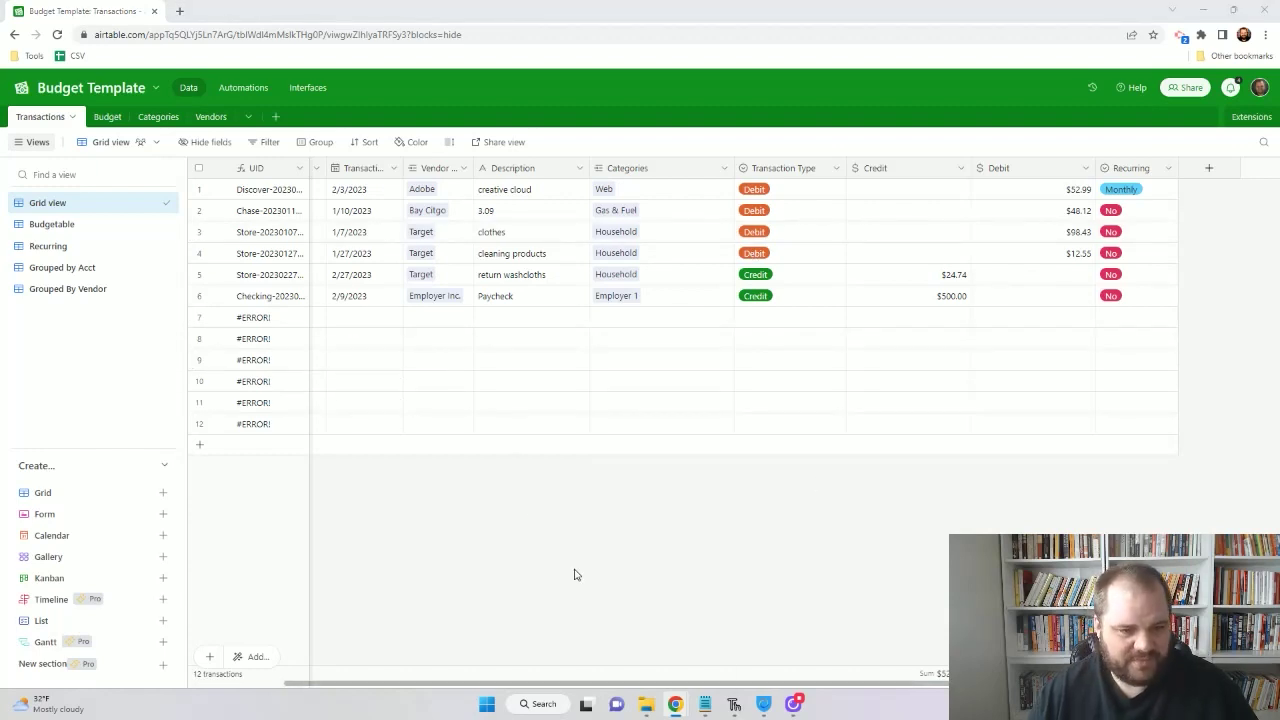
Paste the two $400.00 credit-card payment rows, categorised Ignore, into Transactions rows 7–8.
scroll(387, 659, left, 2)
click(380, 317)
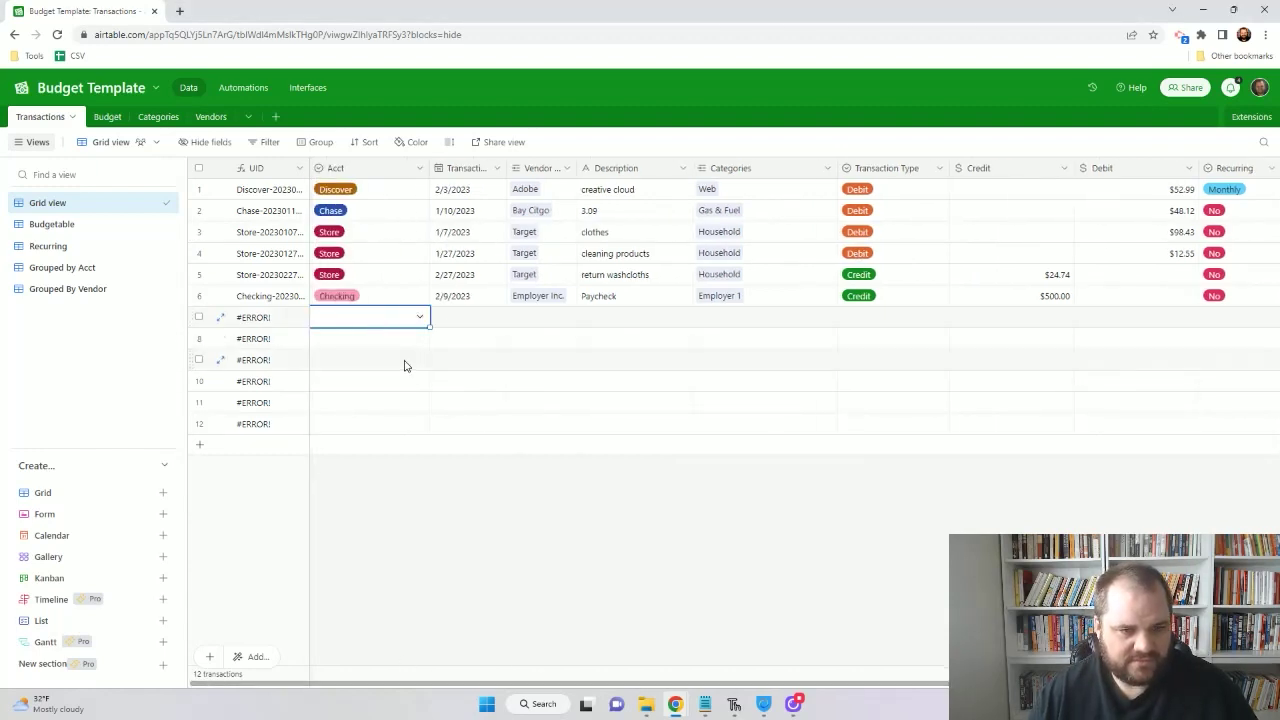
text(Checking	2/9/2023	Discover	cc payment	Ignore	Payment		$400.00	No Discover	2/9/2023	Discover	cc payment	Ignore	Payment	$400.00		No)
click(632, 451)
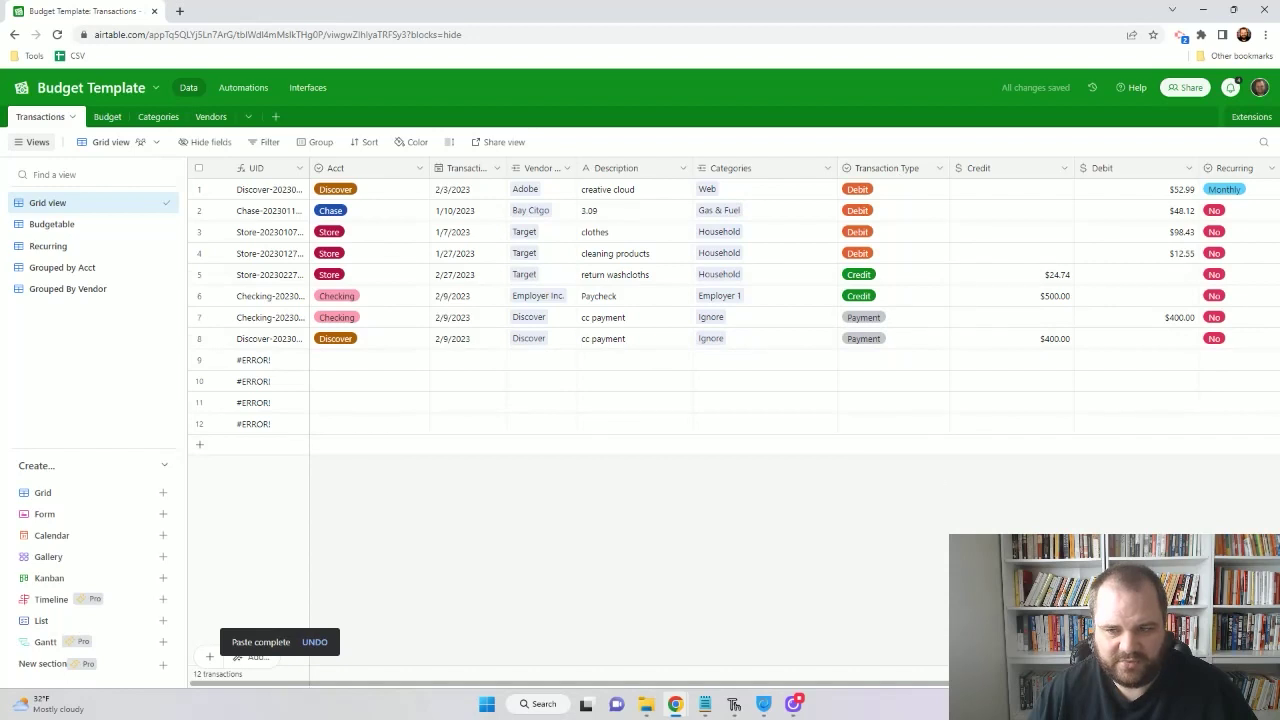
click(158, 117)
scroll(980, 443, down, 7)
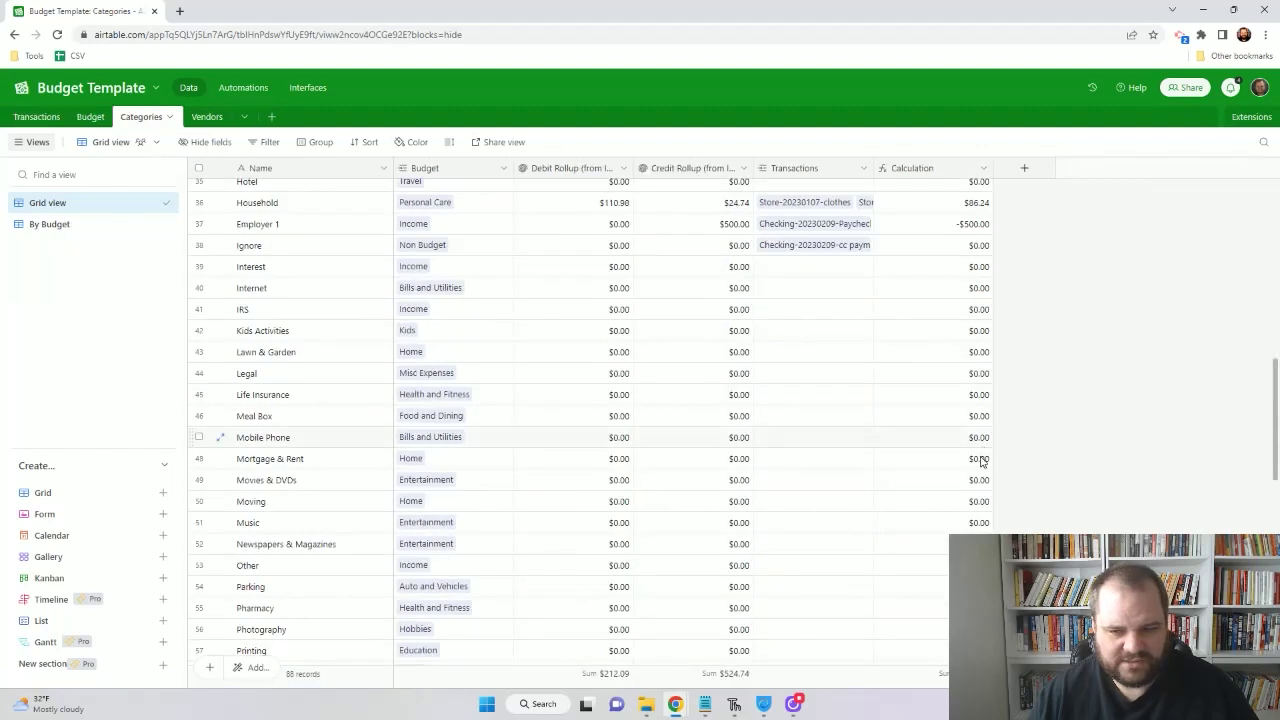
scroll(975, 484, up, 2)
scroll(975, 484, up, 2)
scroll(975, 484, down, 3)
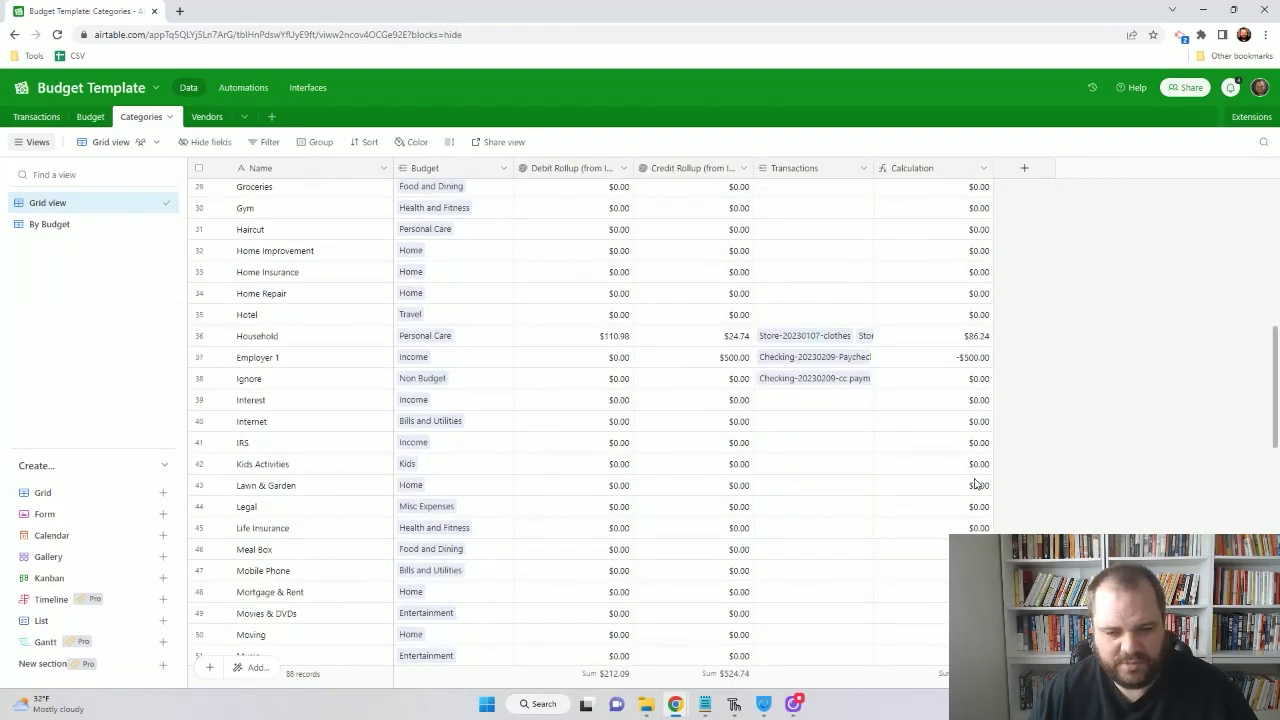
click(36, 117)
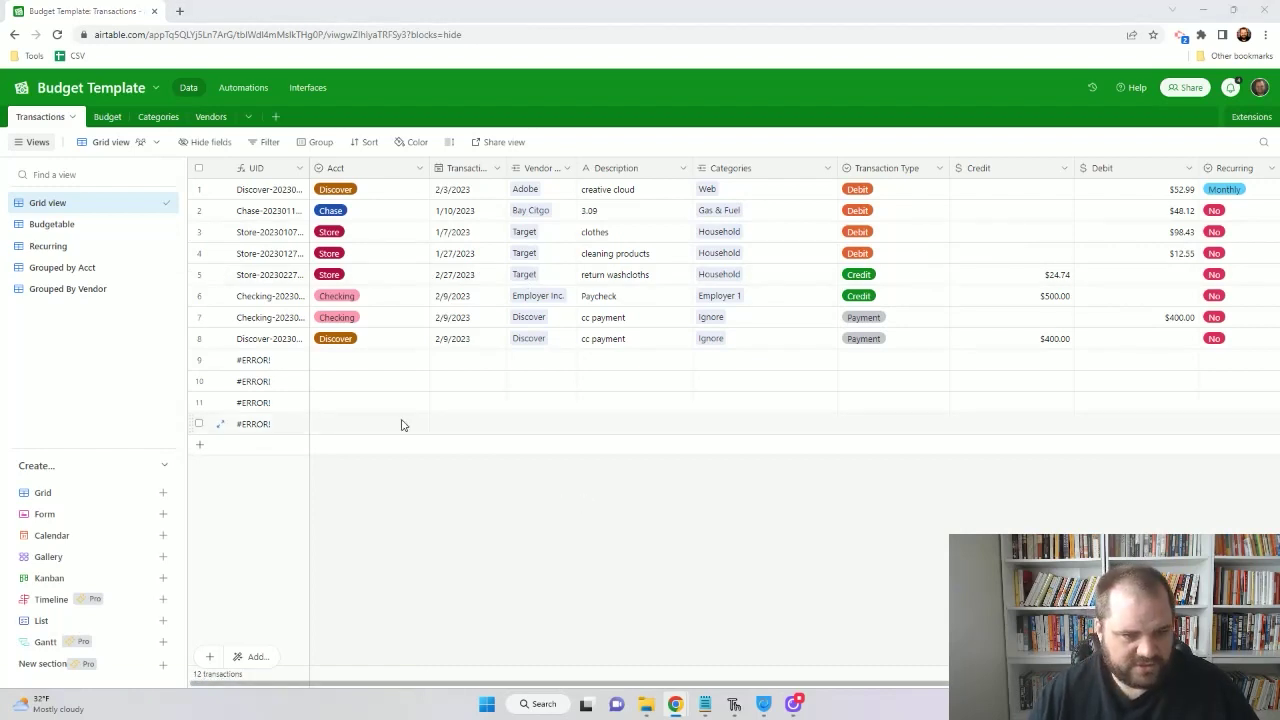
Paste the BP Express, Shell Oil, Target towels and $687.52 Target tv debits into rows 9–12.
click(351, 362)
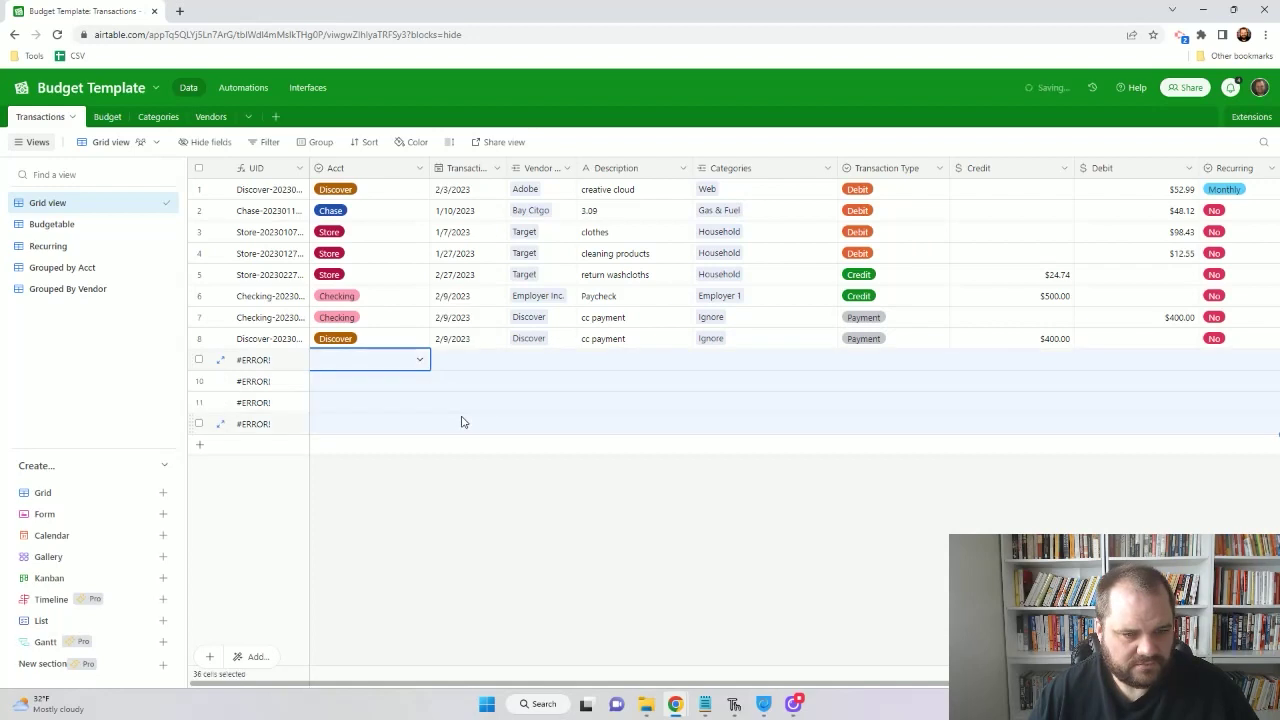
text(Discover	1/20/2023	BP Express	3.64	Gas & Fuel	Debit		$57.96	No Chase	2/28/2023	Shell Oil	2.99	Gas & Fuel	Debit		$38.22	No Store	2/10/2023	Target	towels and wash cloths	Household	Debit		$52.21	No Store	1/22/2023	Target	tv	Electronics & Software	Debit		$687.52	No)
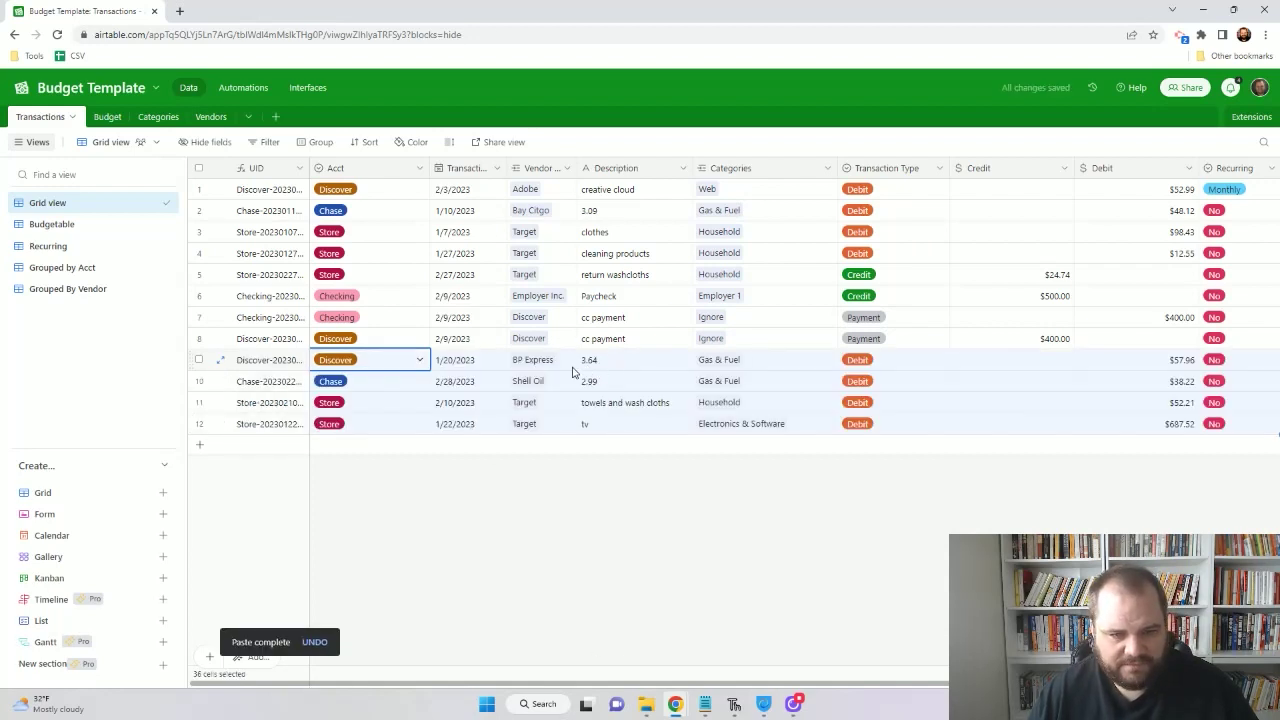
click(610, 366)
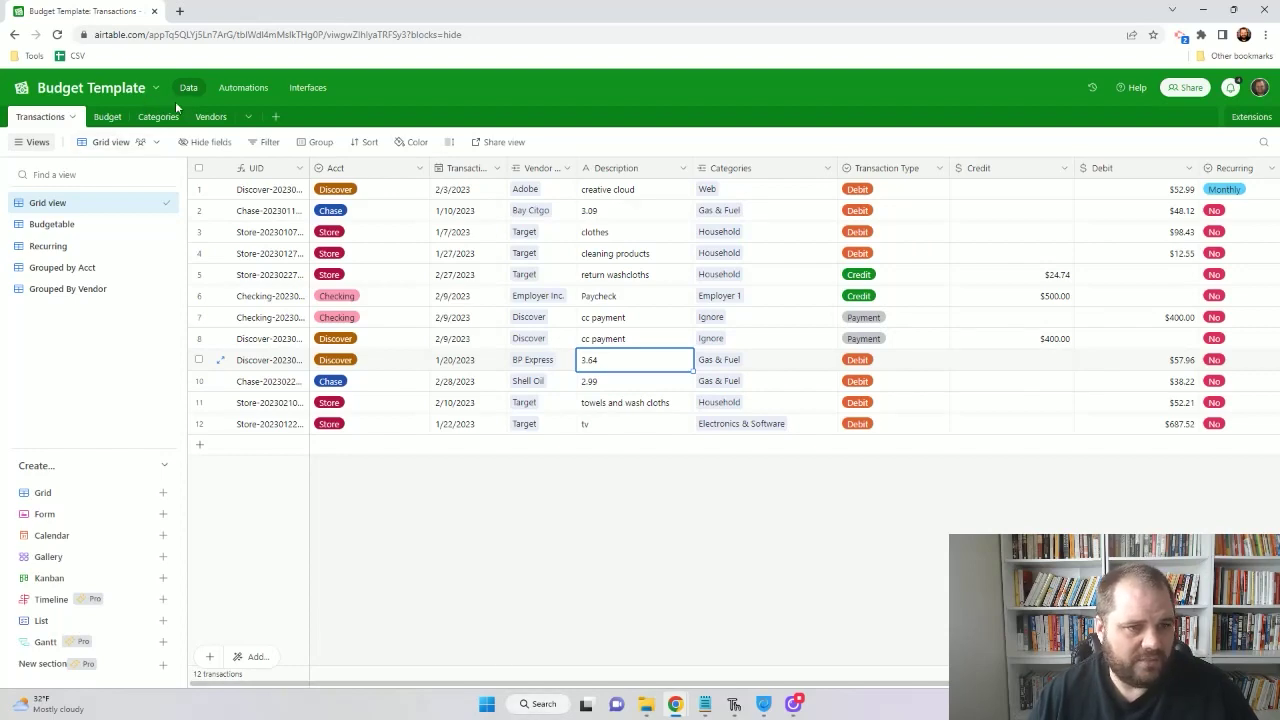
click(210, 116)
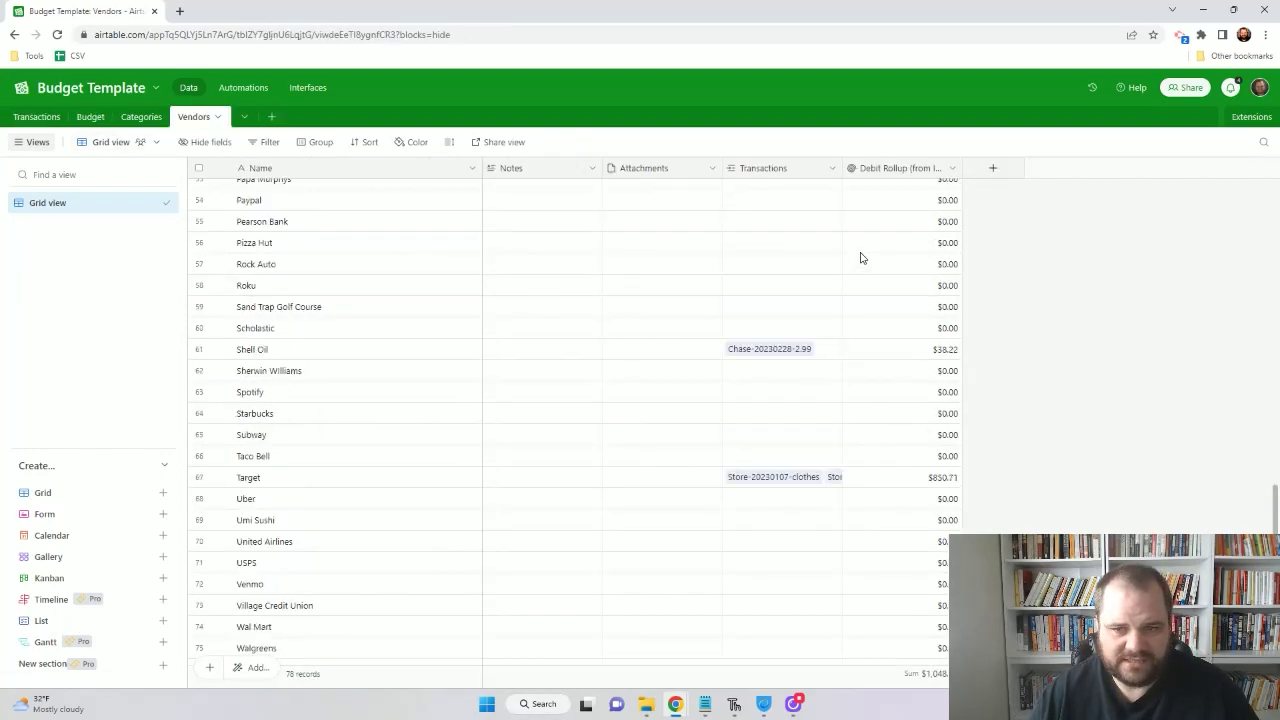
Sort the Vendors table by Debit Rollup, 9→1, so Target appears first.
scroll(860, 258, up, 10)
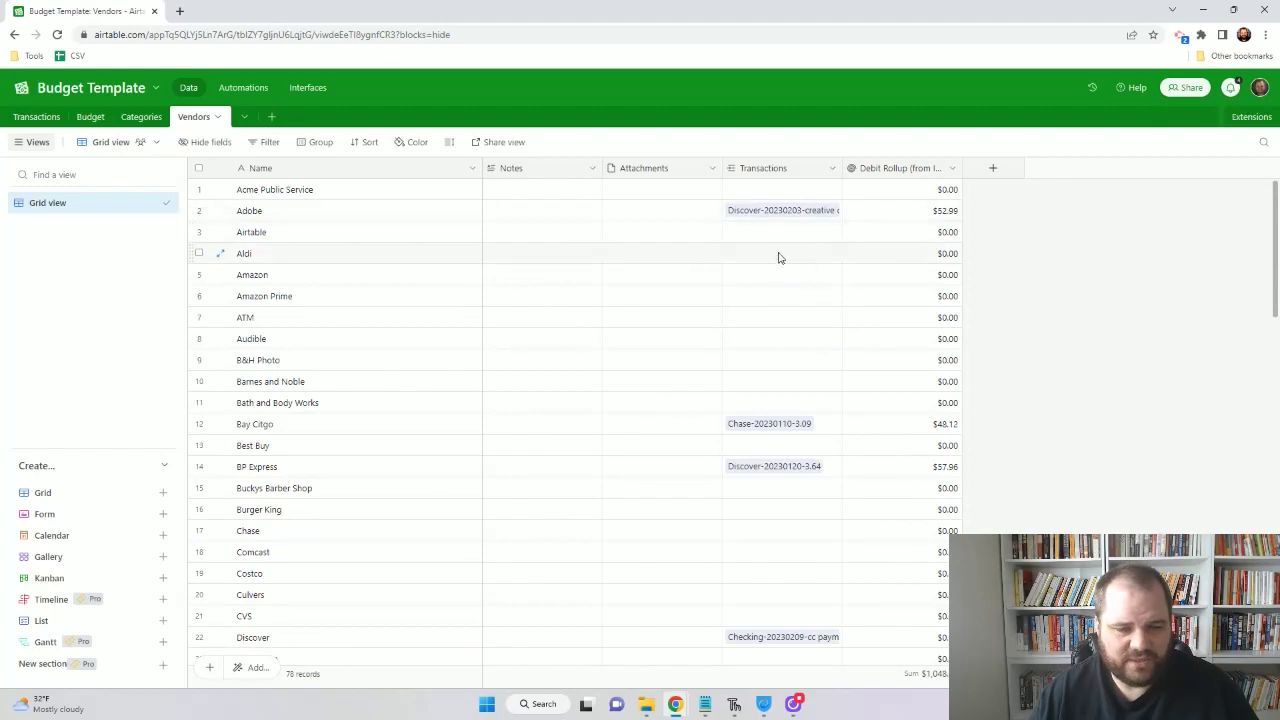
click(357, 144)
click(408, 201)
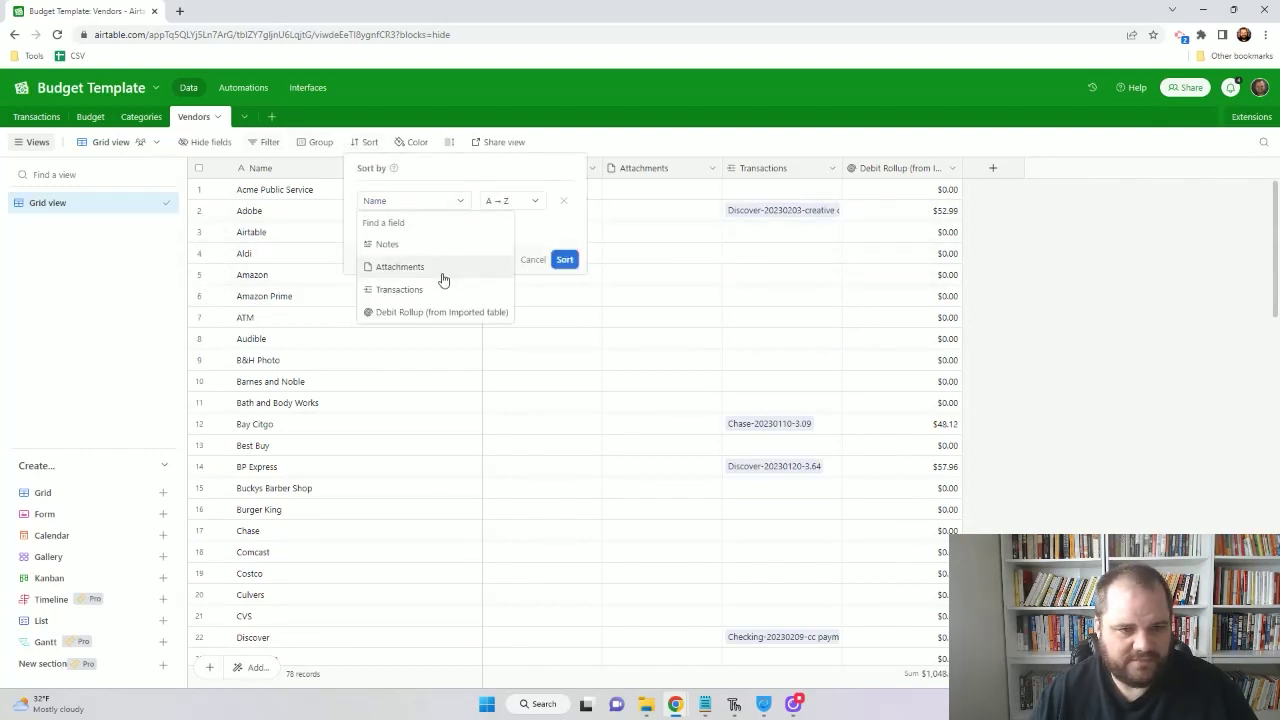
click(443, 313)
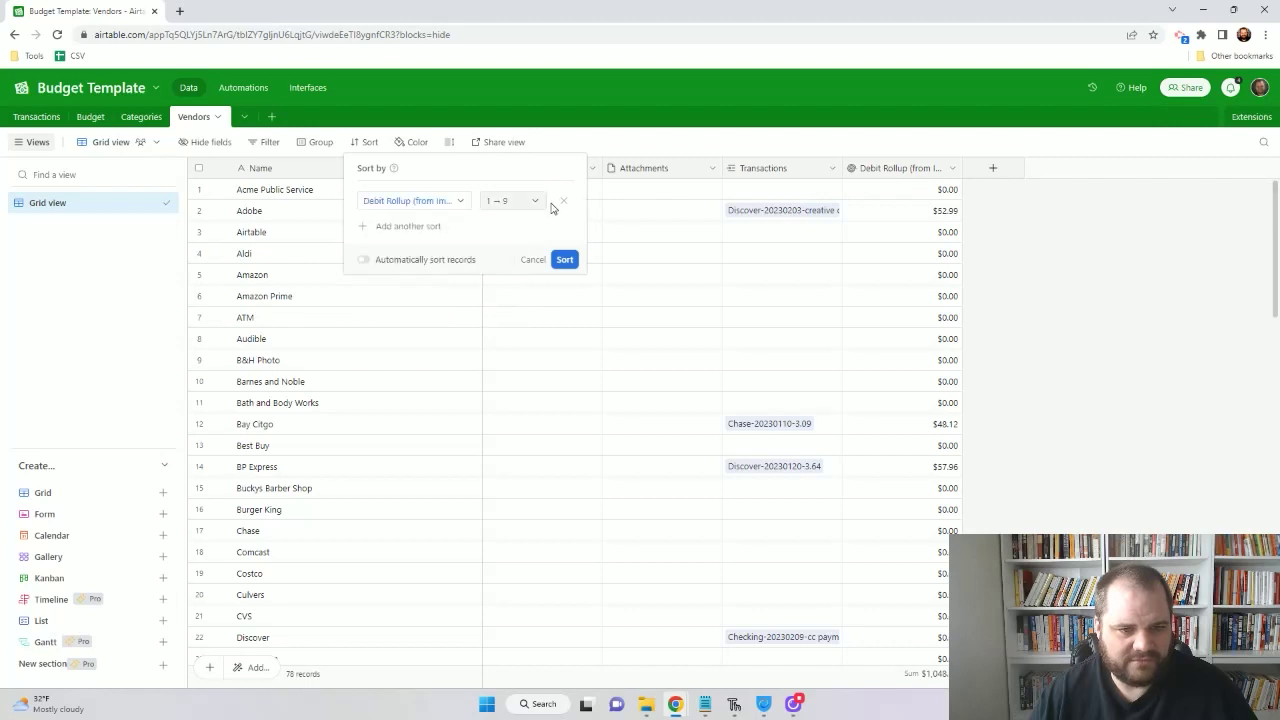
click(515, 202)
click(500, 245)
click(564, 260)
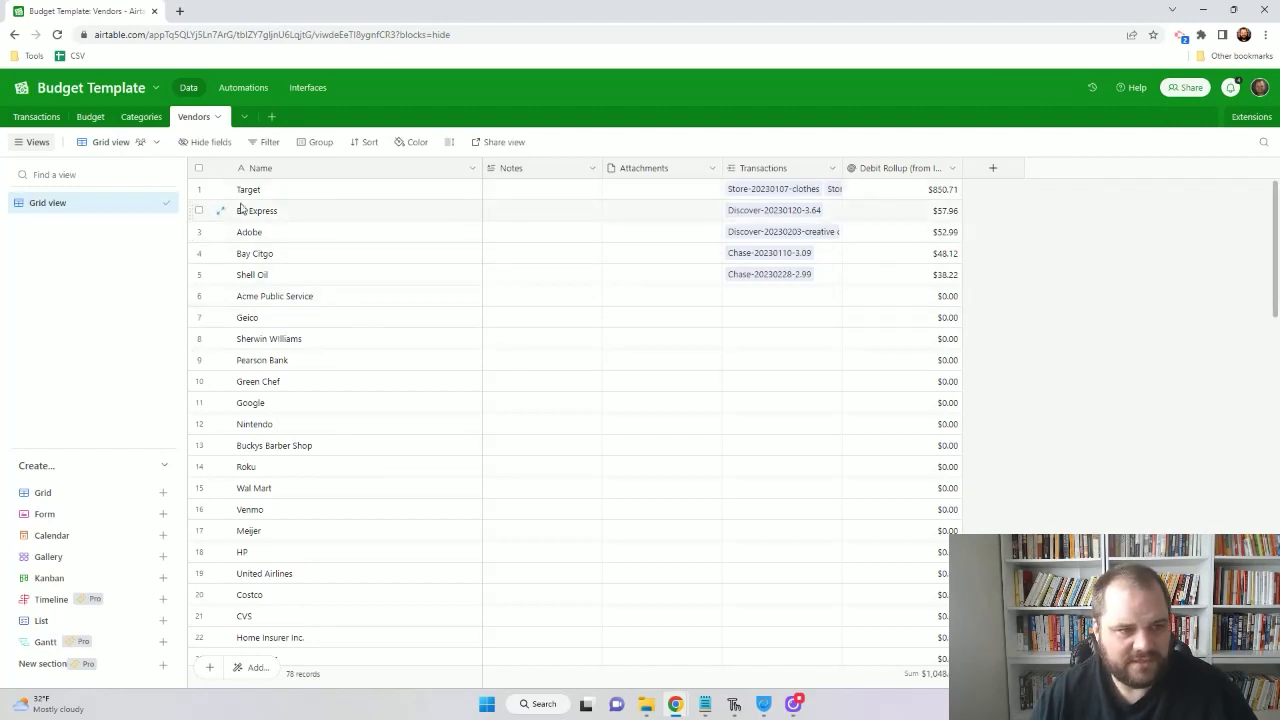
click(141, 117)
Scroll through the updated Categories rollups, then view the Budget table's new YTD Totals.
scroll(831, 270, up, 3)
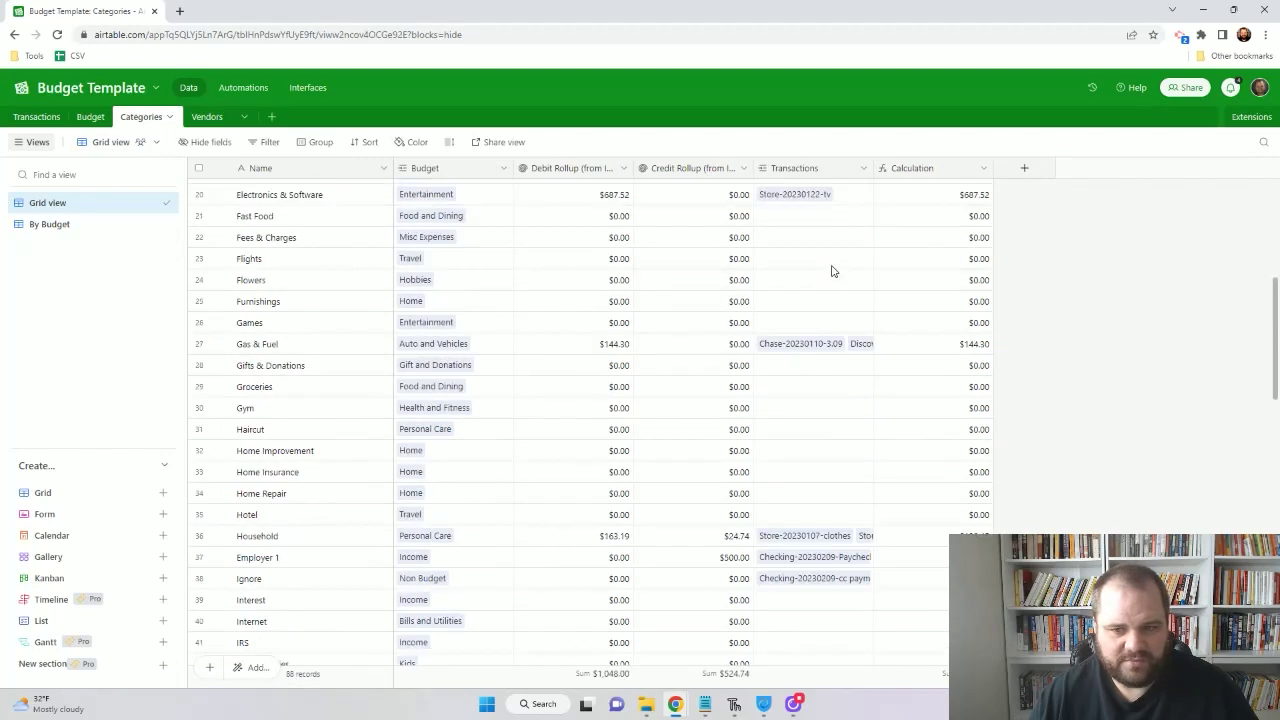
scroll(831, 270, up, 4)
scroll(831, 270, down, 4)
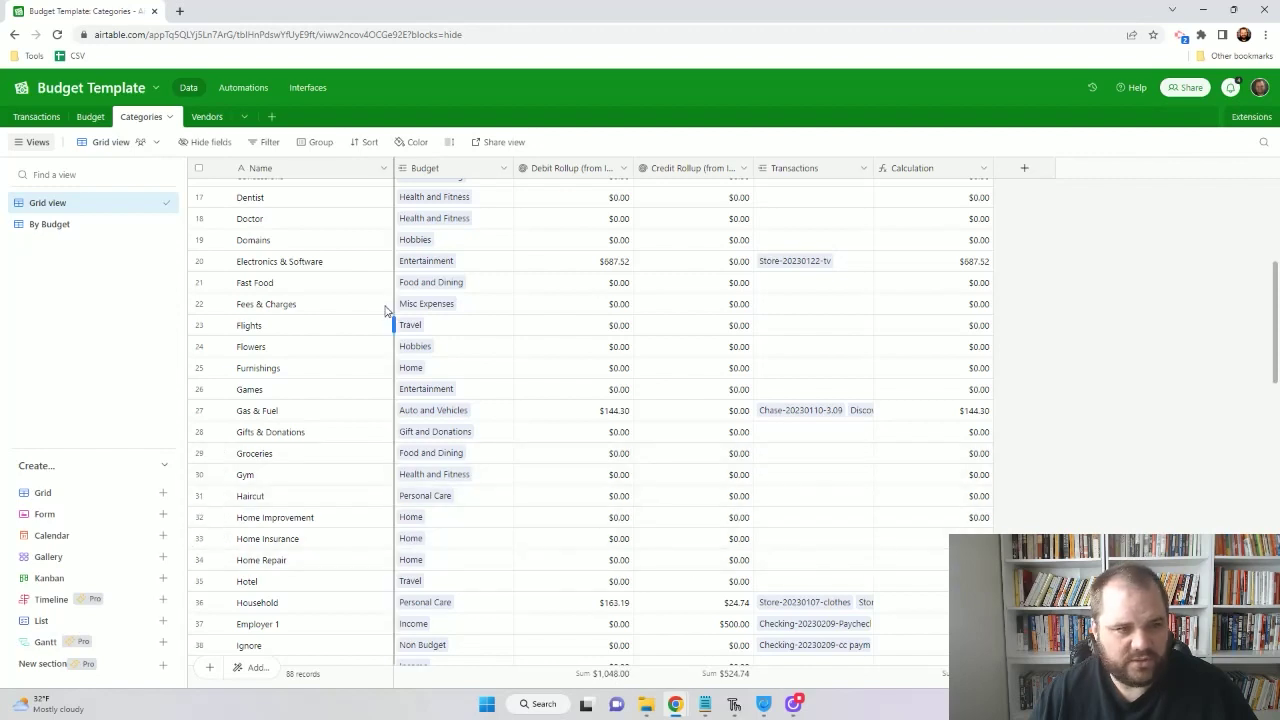
click(91, 117)
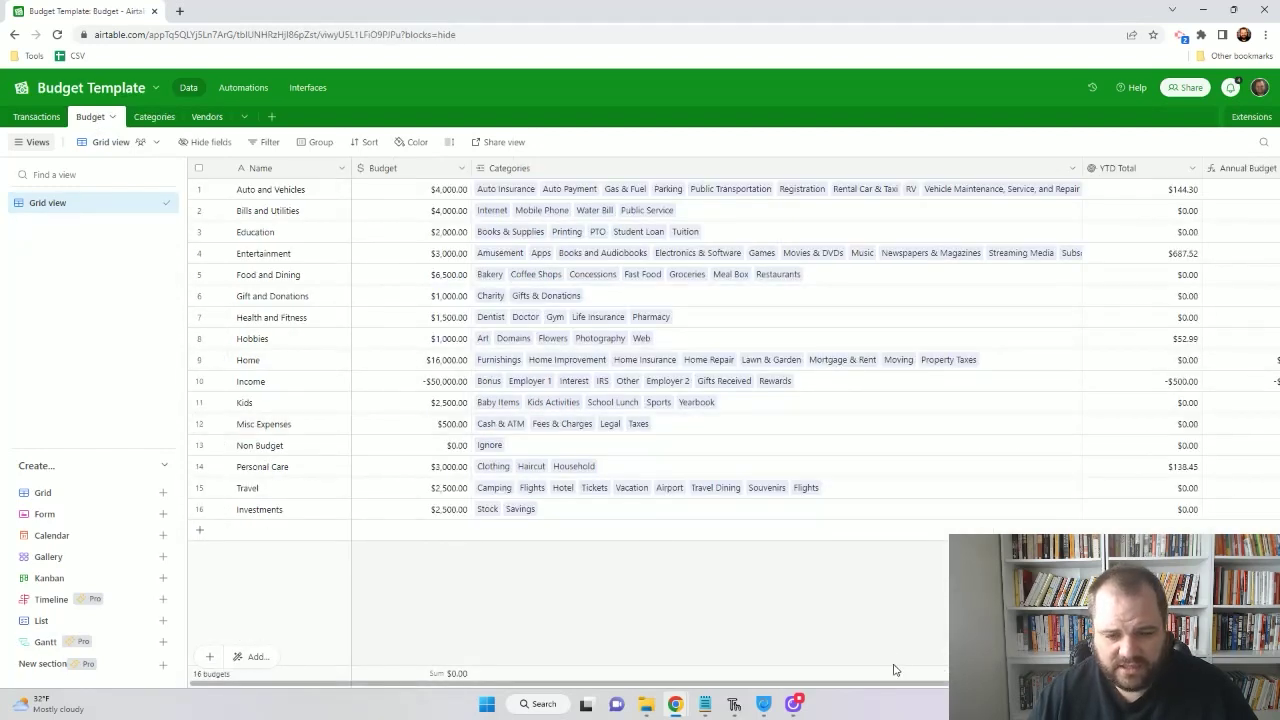
drag(900, 687, 950, 687)
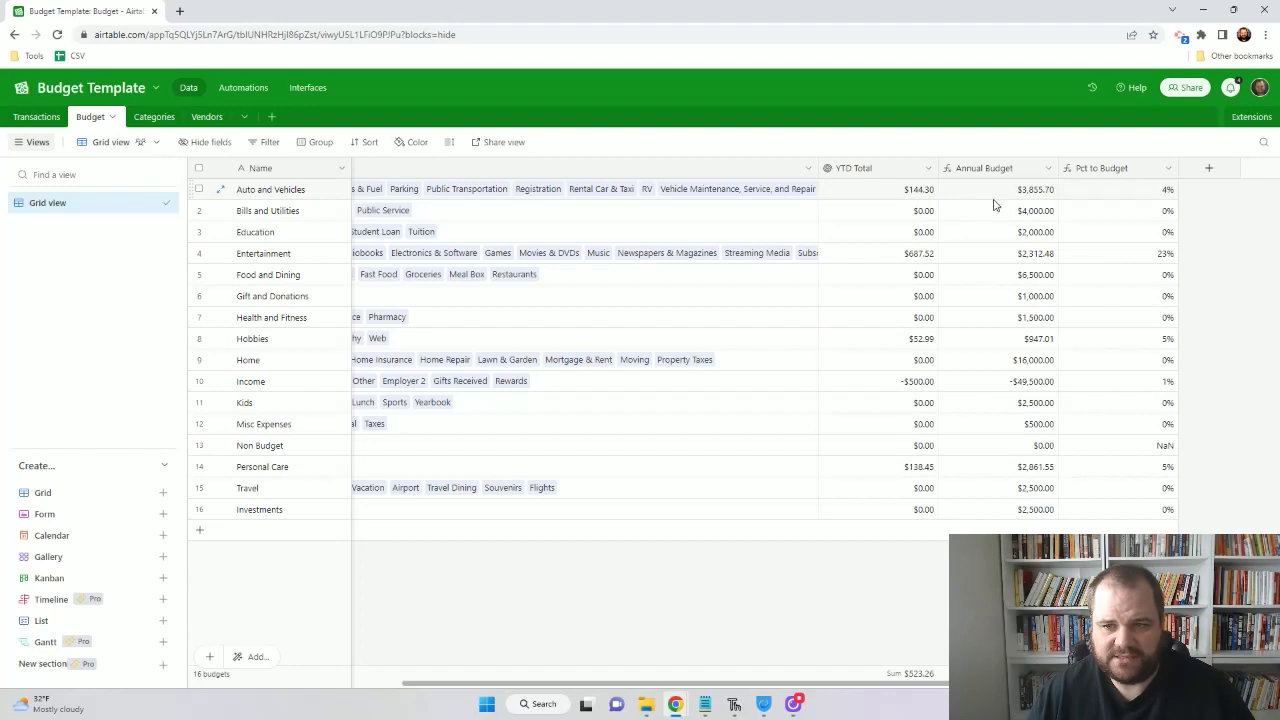
click(1030, 196)
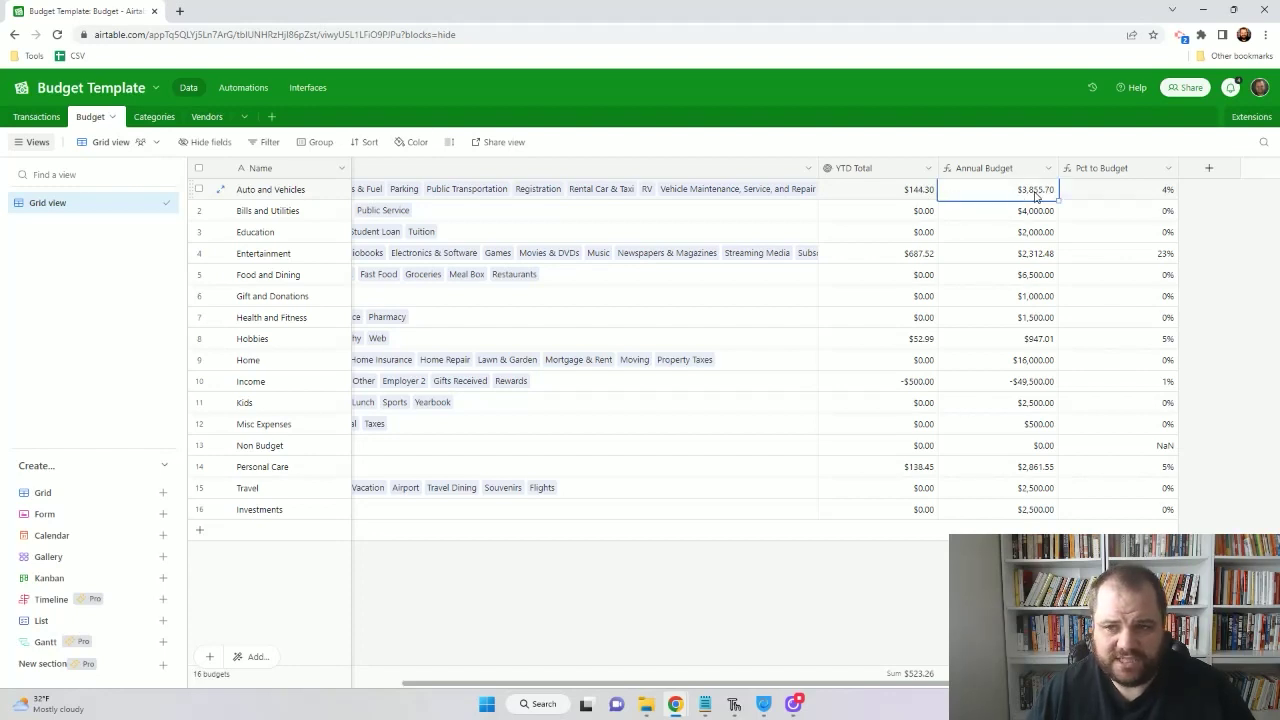
click(1116, 196)
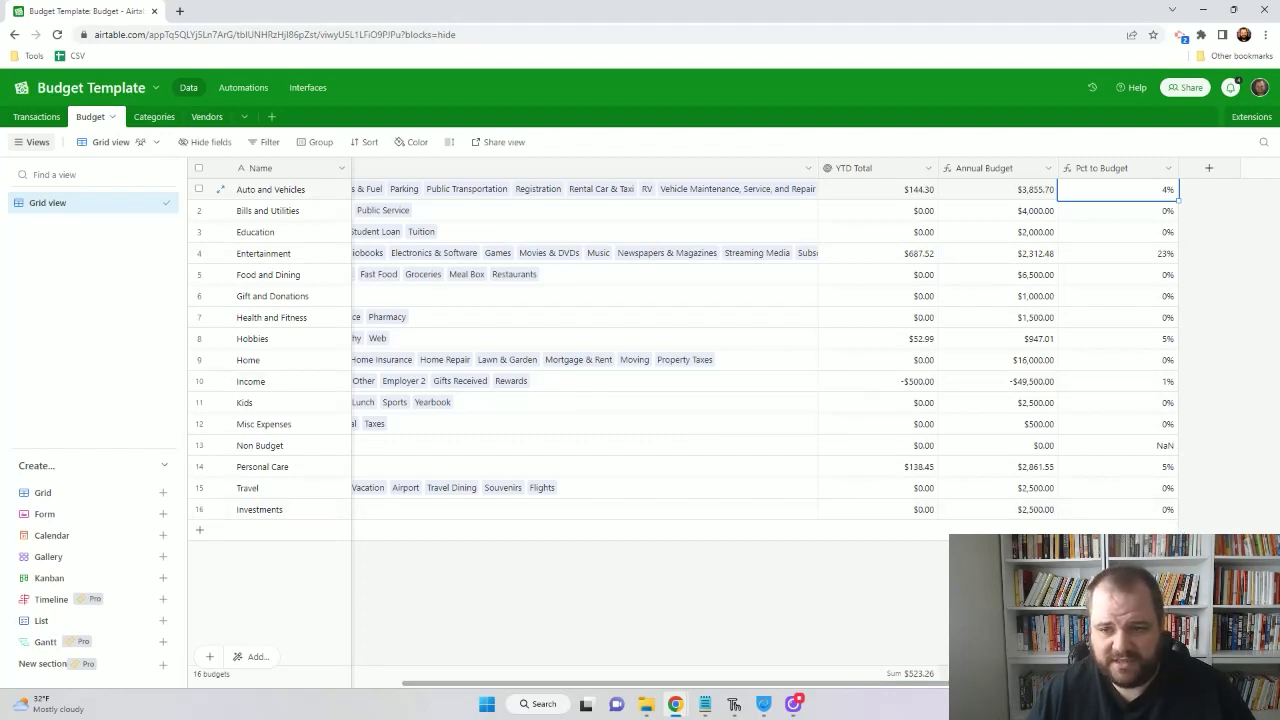
scroll(650, 350, left, 10)
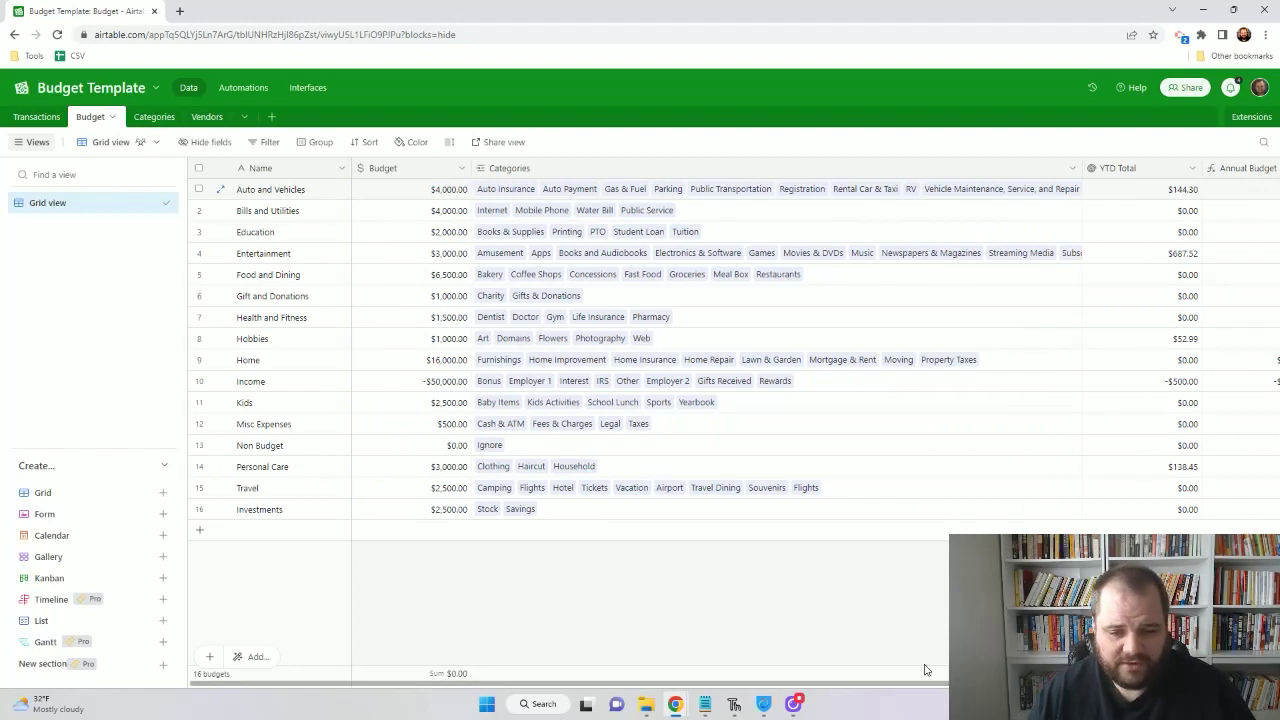
scroll(925, 669, right, 6)
scroll(869, 669, left, 6)
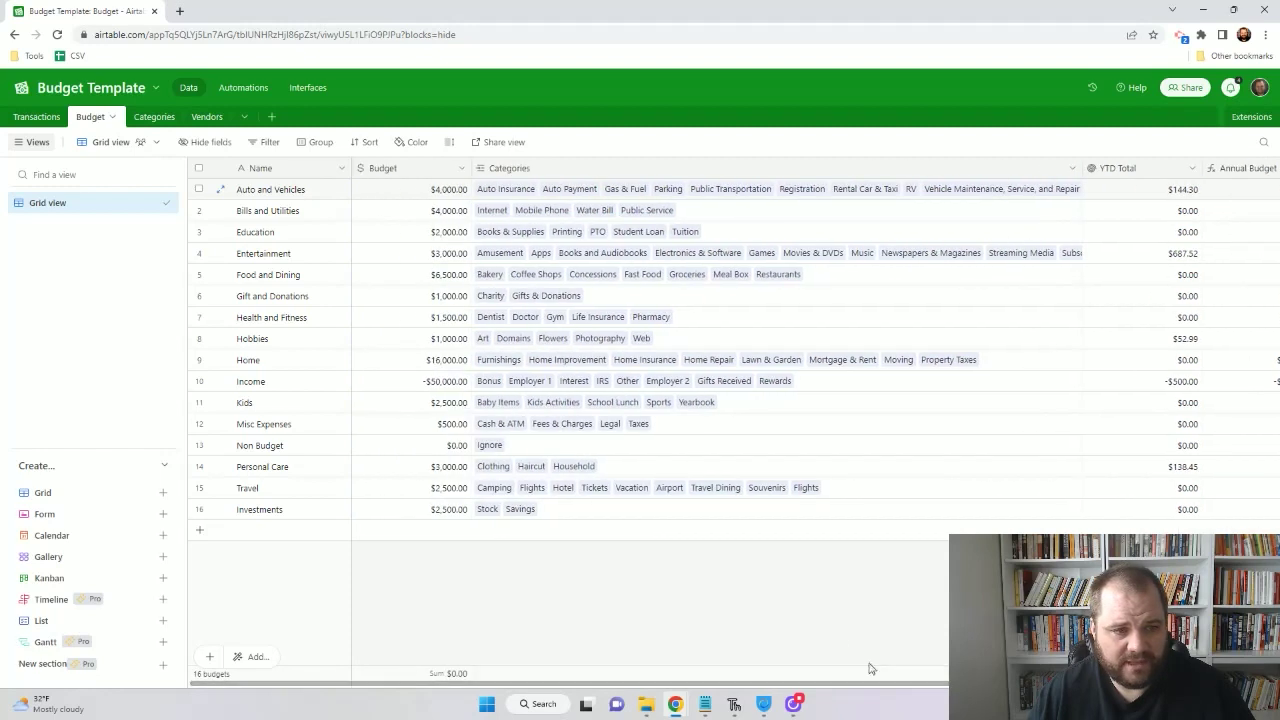